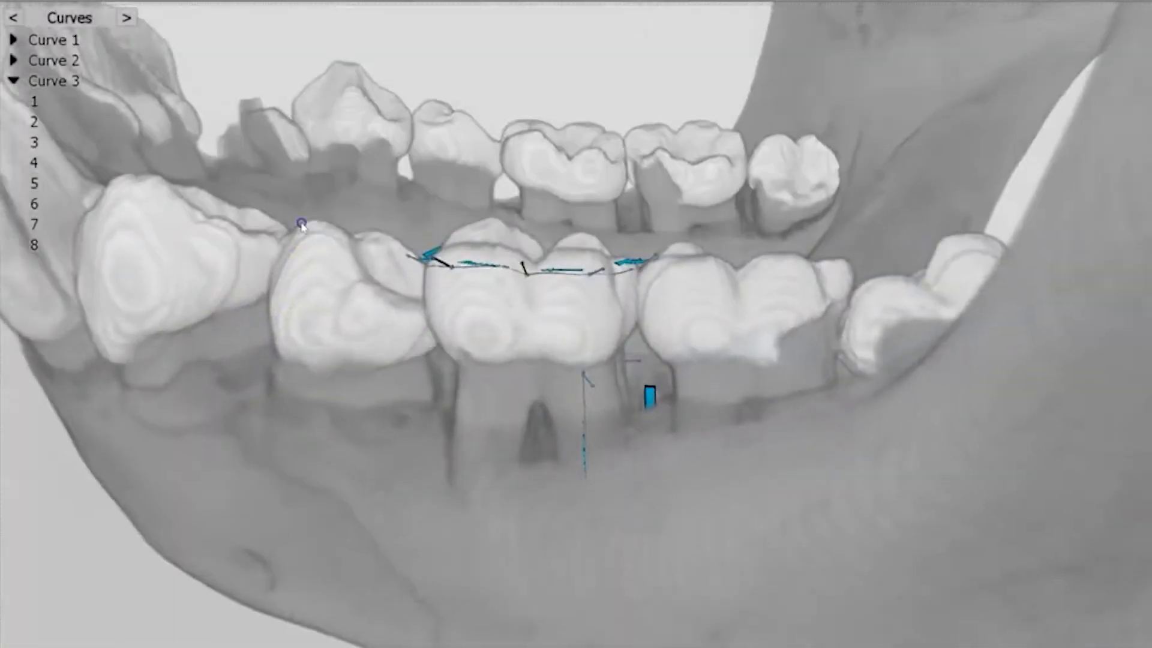
Examine the landmarked molar with its single points and curves on the bonobo mandible surface from the side and from above
{"action": "middle_click_drag", "start_coordinate": [301, 225], "coordinate": [455, 560]}
{"action": "middle_click_drag", "start_coordinate": [473, 632], "coordinate": [327, 458]}
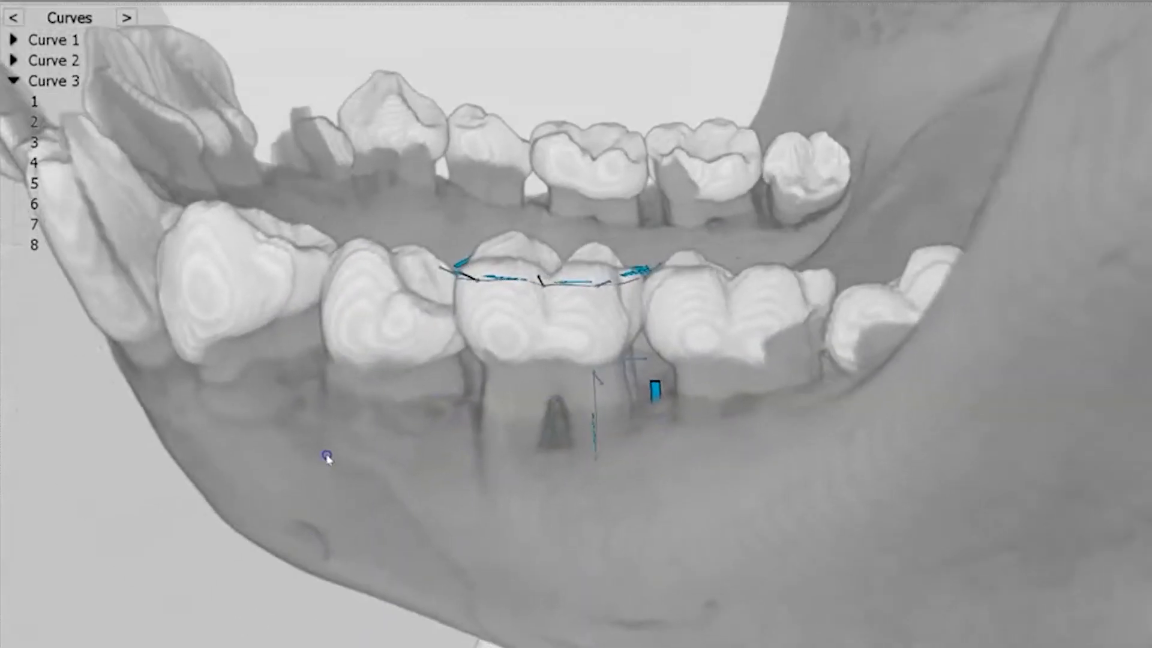
{"action": "middle_click_drag", "start_coordinate": [411, 414], "coordinate": [402, 402]}
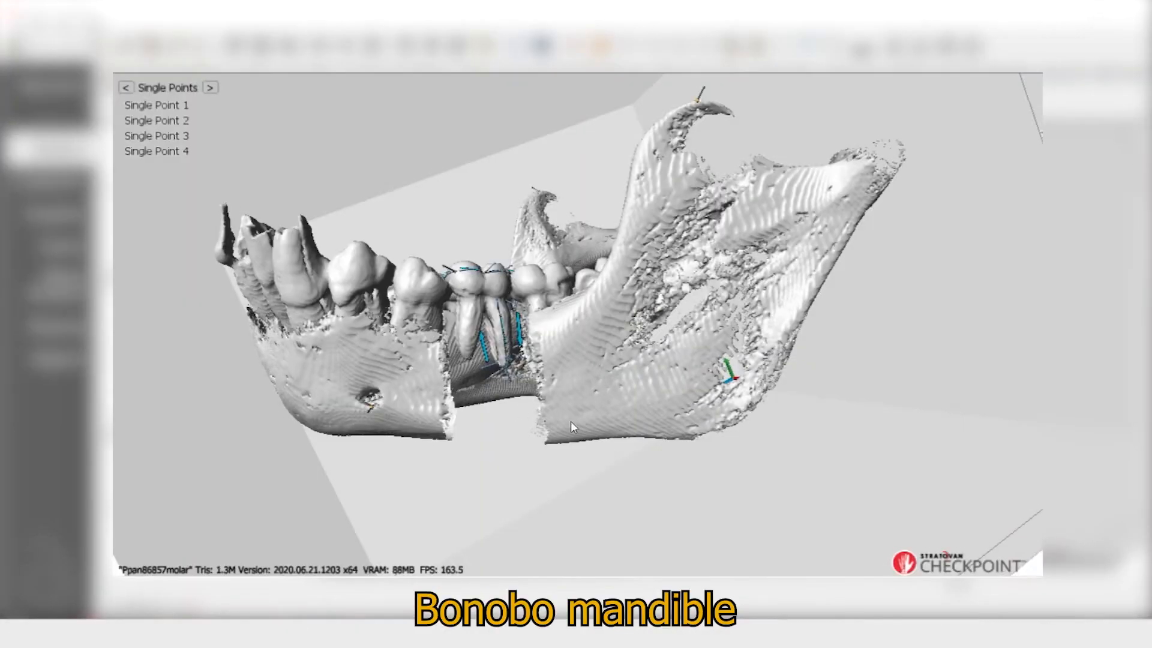
{"action": "scroll", "coordinate": [500, 353], "scroll_direction": "up", "scroll_amount": 3}
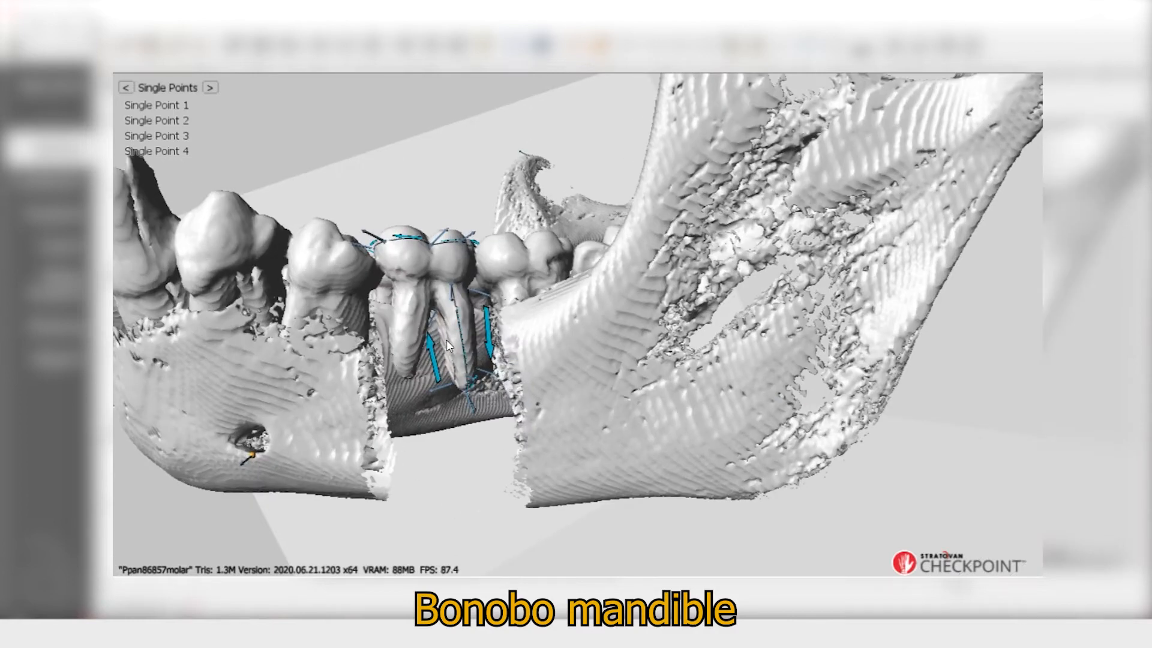
{"action": "left_click_drag", "start_coordinate": [450, 339], "coordinate": [433, 281]}
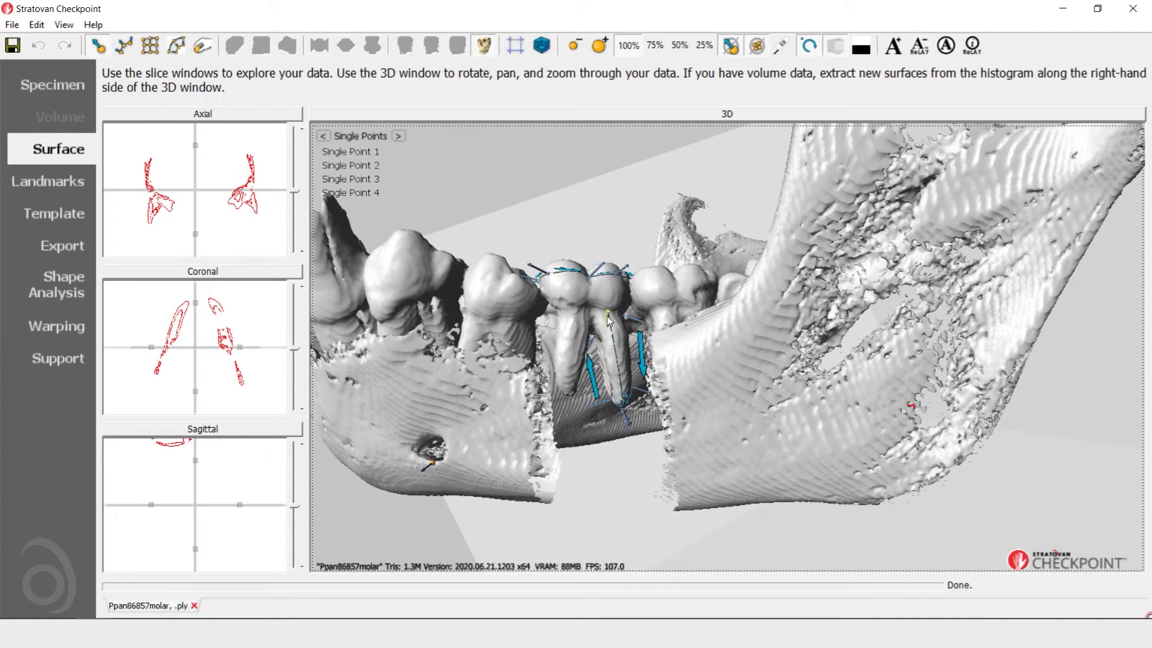
{"action": "left_click_drag", "start_coordinate": [579, 343], "coordinate": [629, 338]}
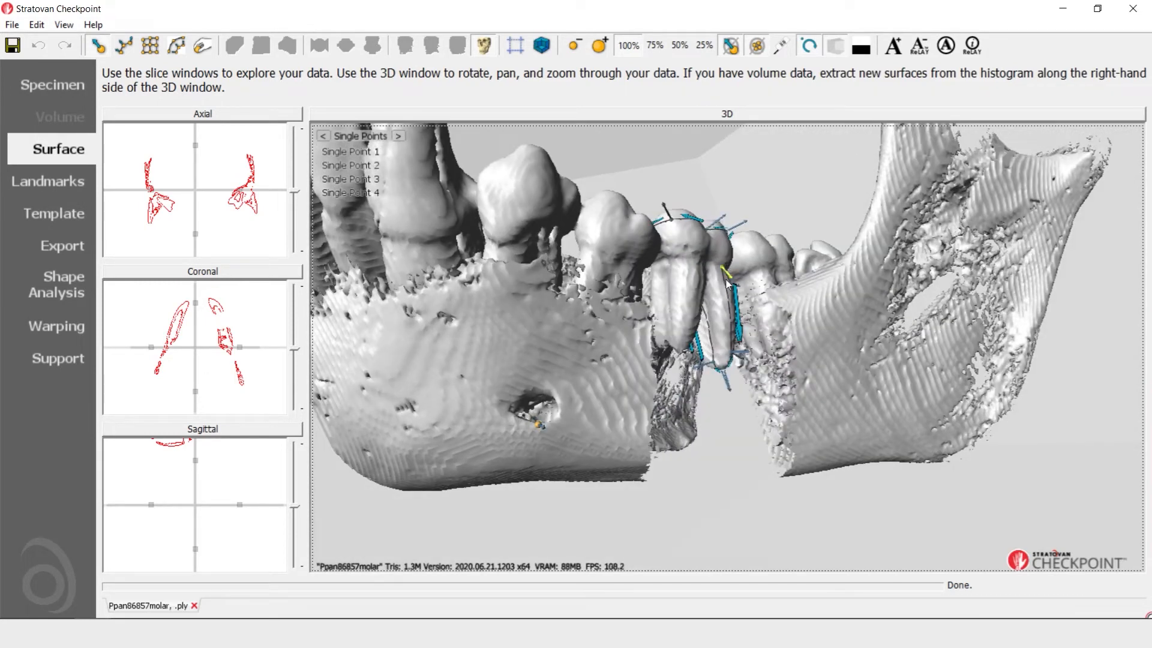
{"action": "left_click_drag", "start_coordinate": [727, 282], "coordinate": [644, 511]}
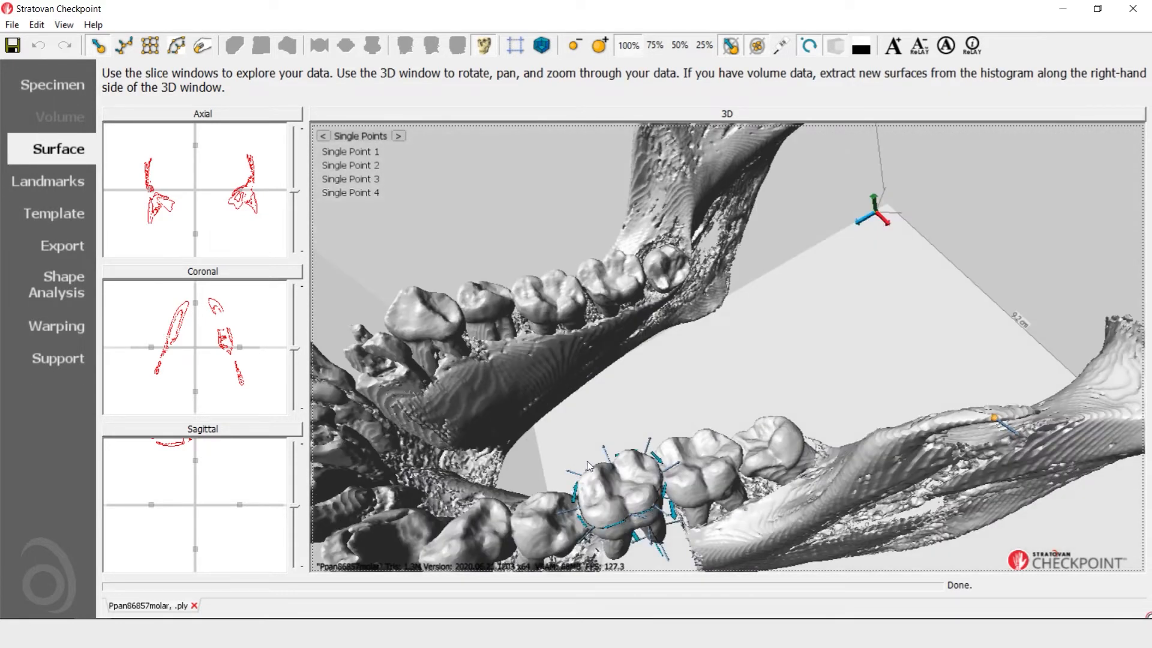
{"action": "left_click_drag", "start_coordinate": [646, 506], "coordinate": [470, 416]}
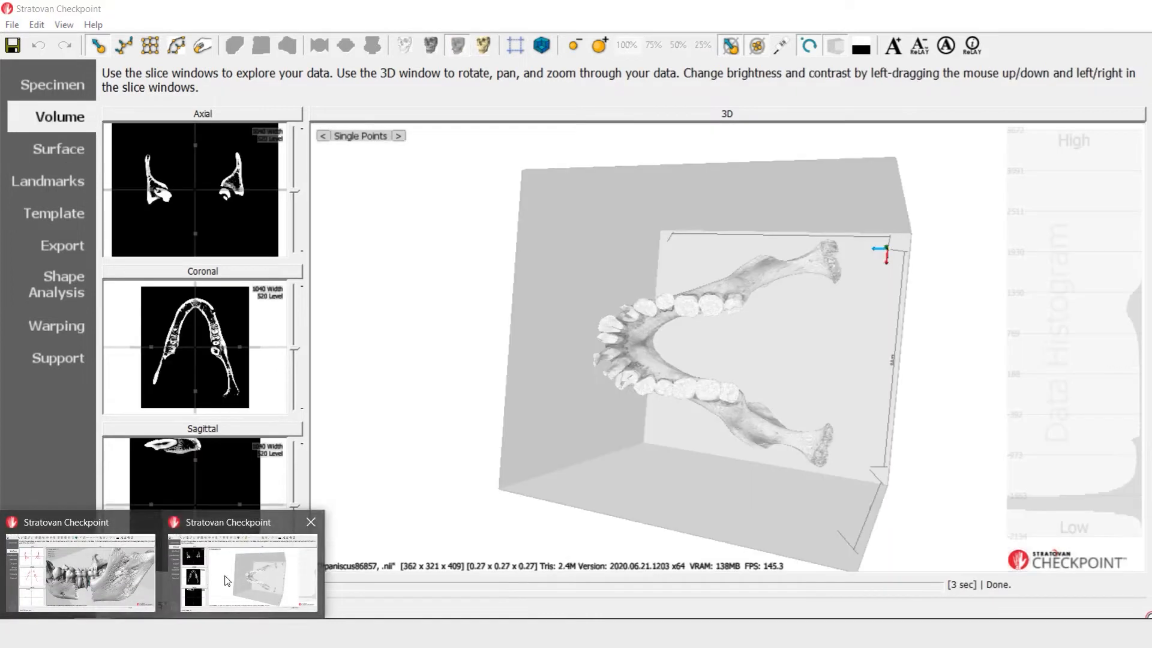
Position the axial slice of the Ppaniscus86857 volume through the back molars and set the contrast to 1382 width and 996 level
{"action": "left_click", "coordinate": [225, 575]}
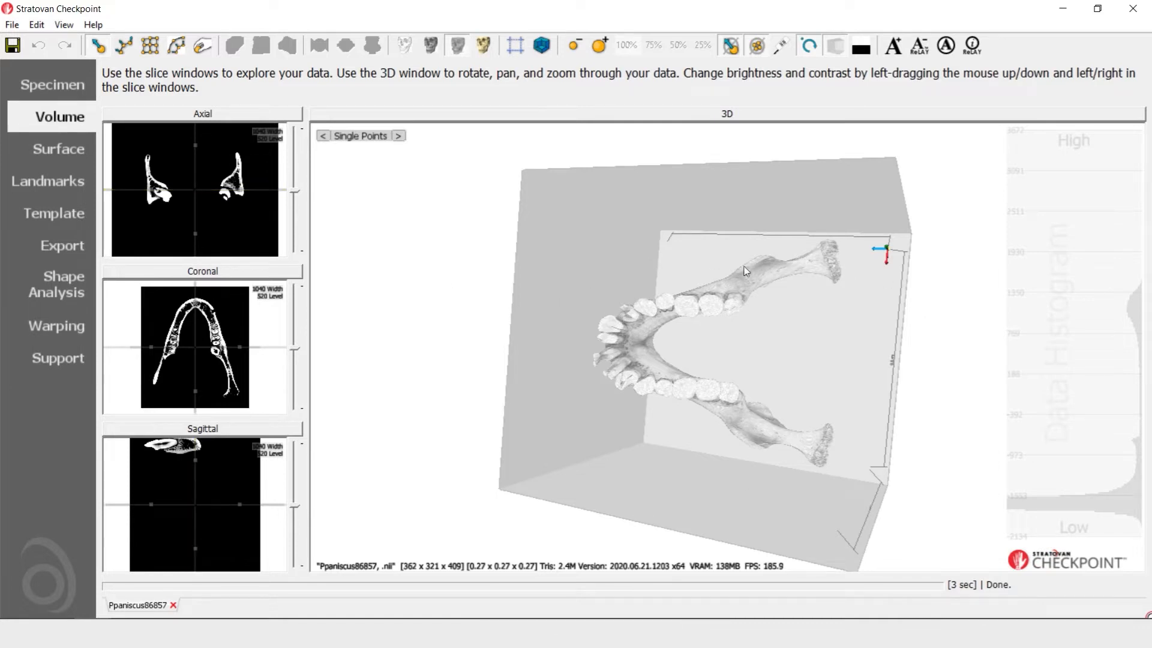
{"action": "left_click_drag", "start_coordinate": [734, 450], "coordinate": [688, 354]}
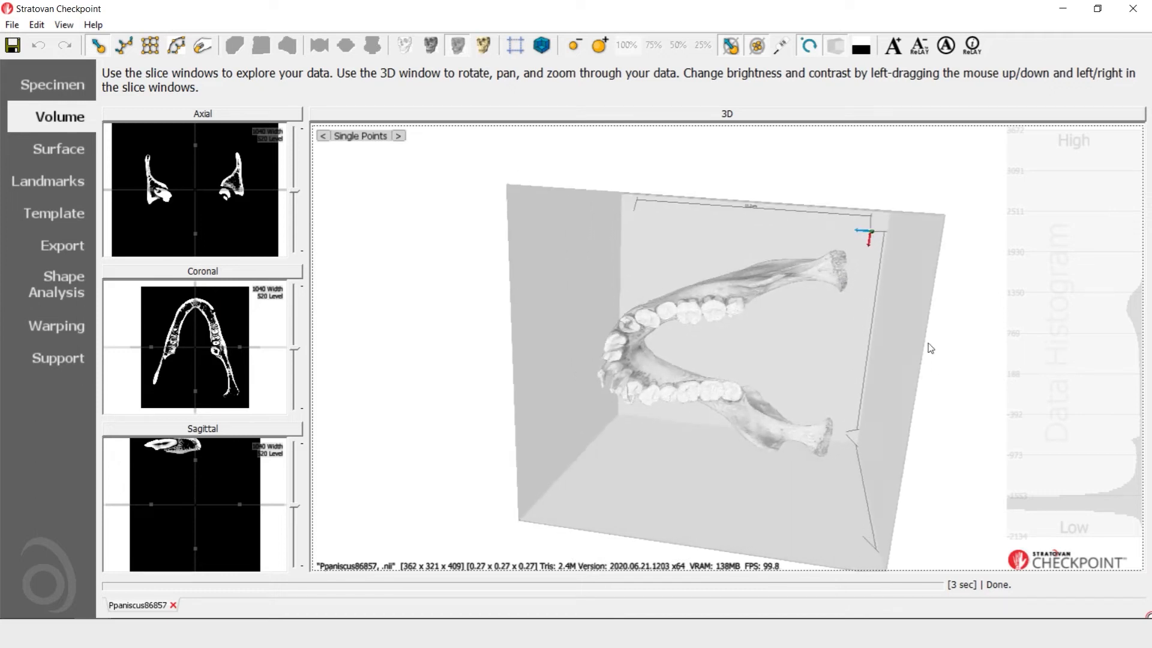
{"action": "left_click_drag", "start_coordinate": [928, 343], "coordinate": [921, 323]}
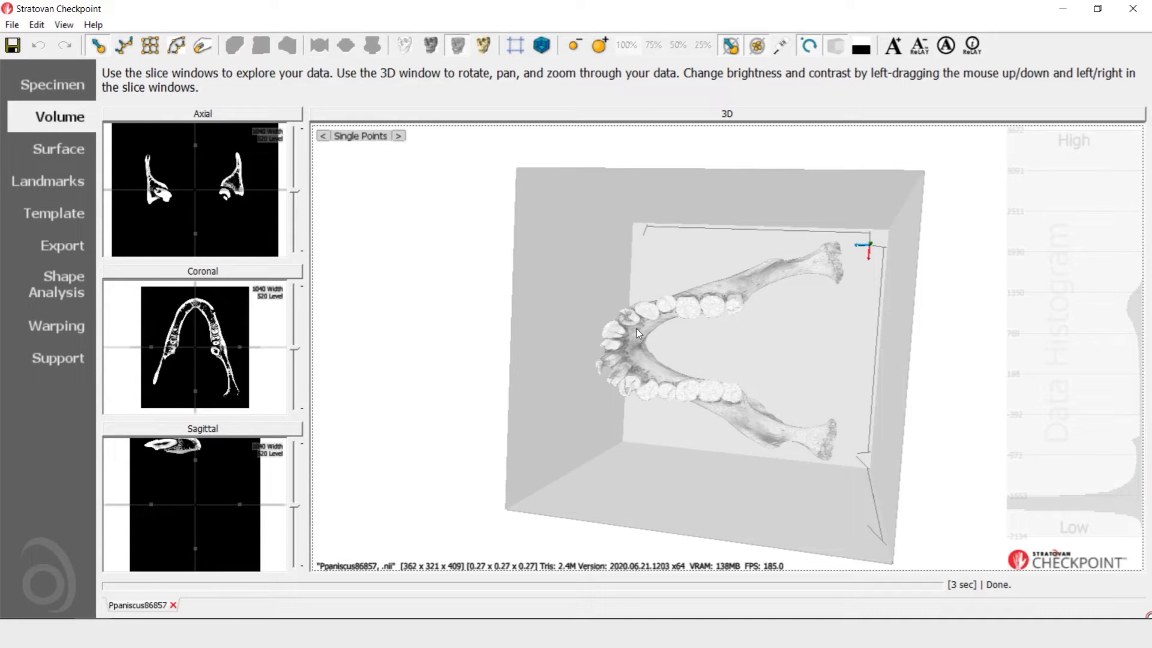
{"action": "left_click_drag", "start_coordinate": [293, 190], "coordinate": [294, 189]}
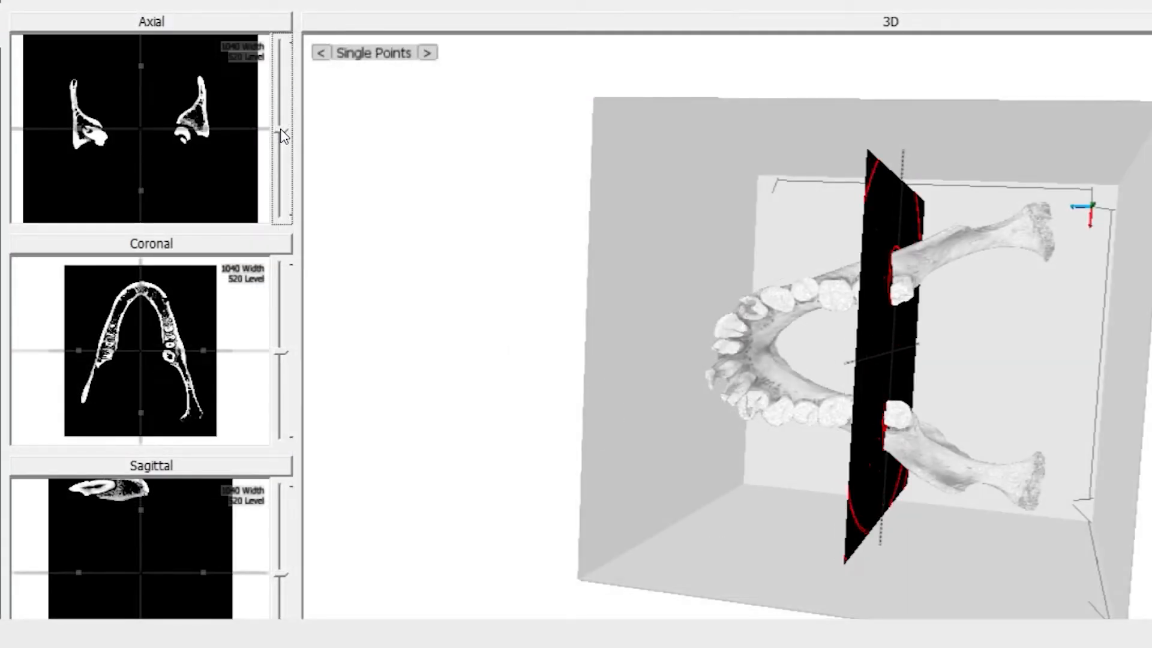
{"action": "mouse_move", "coordinate": [281, 130]}
{"action": "left_mouse_down"}
{"action": "mouse_move", "coordinate": [277, 145]}
{"action": "mouse_move", "coordinate": [273, 114]}
{"action": "mouse_move", "coordinate": [277, 136]}
{"action": "left_mouse_up"}
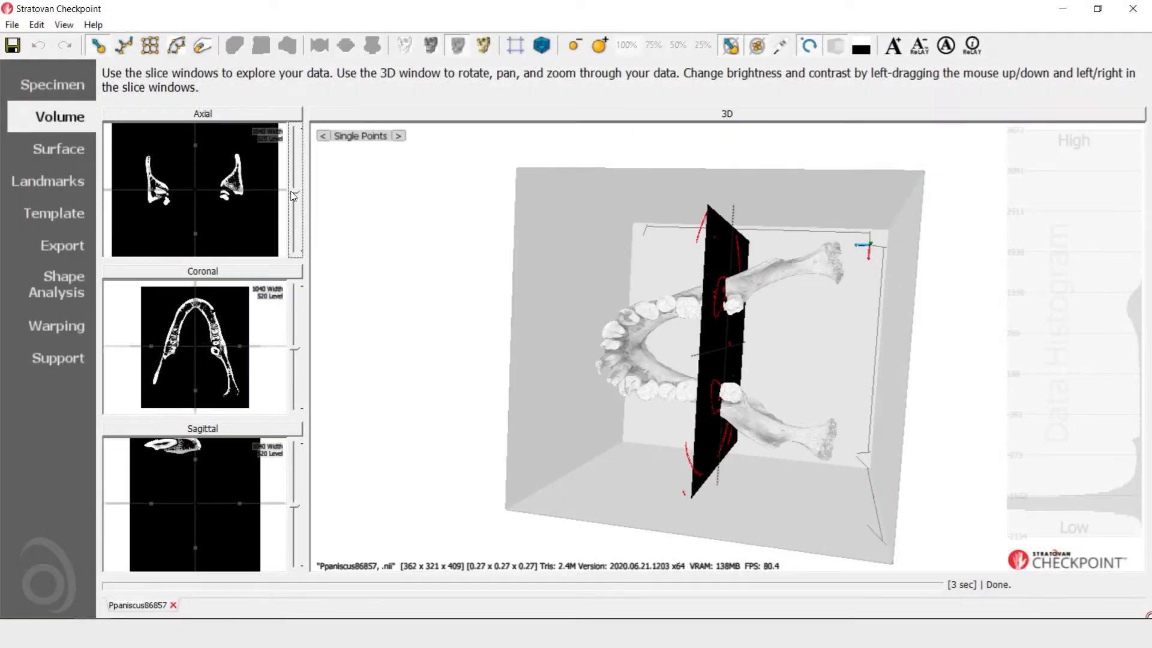
{"action": "left_click_drag", "start_coordinate": [292, 196], "coordinate": [291, 198]}
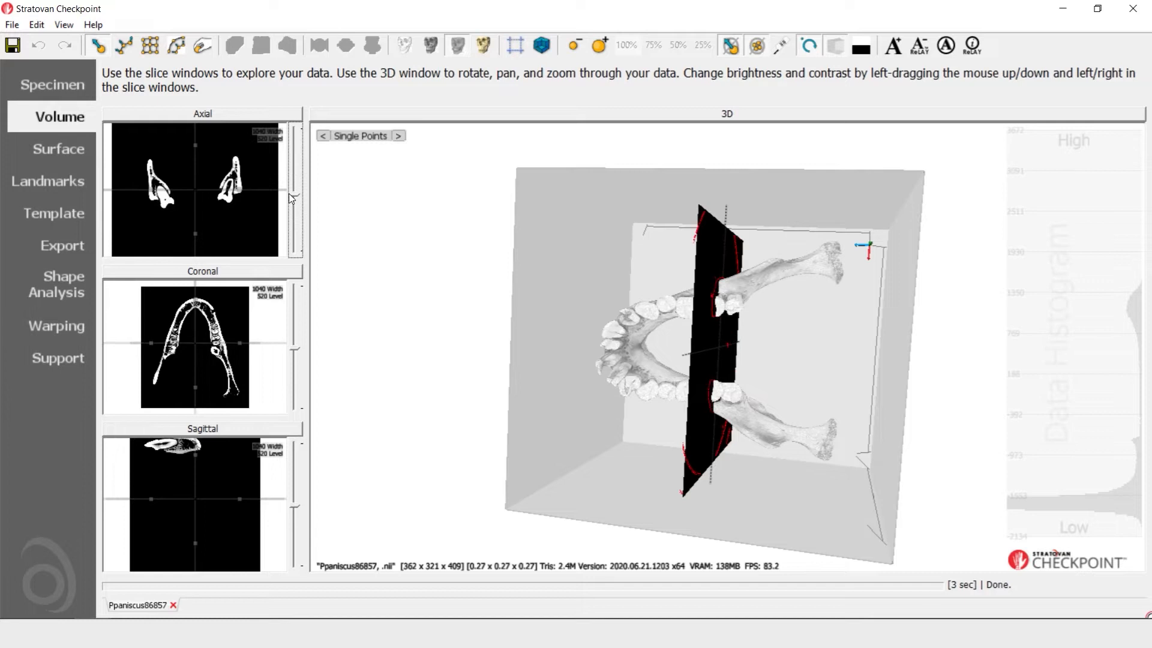
{"action": "left_click", "coordinate": [219, 126]}
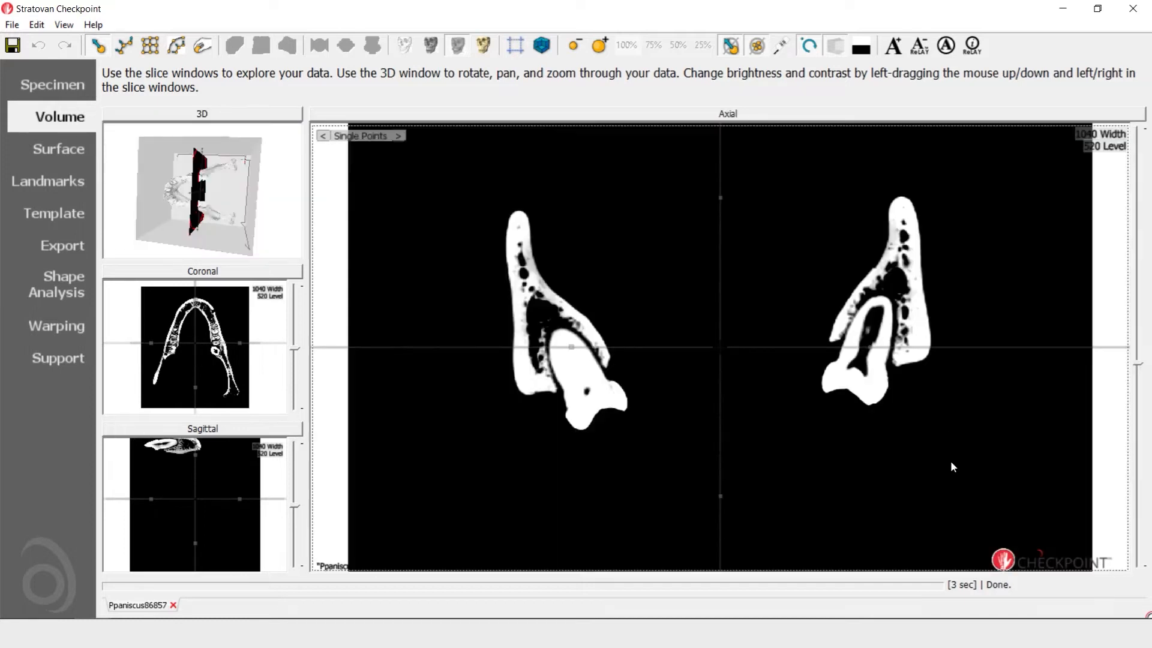
{"action": "left_click_drag", "start_coordinate": [950, 459], "coordinate": [942, 413]}
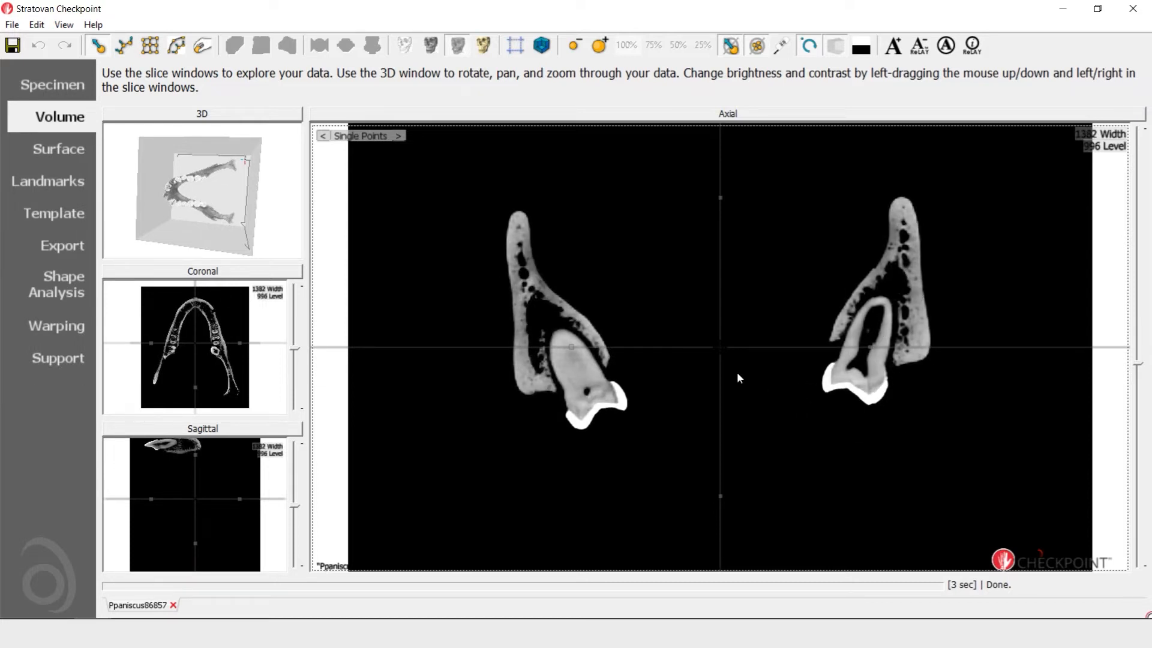
Place the axial crosshair on the root tip of one molar and rotate it to follow the tooth's long axis
{"action": "left_click_drag", "start_coordinate": [721, 351], "coordinate": [837, 322]}
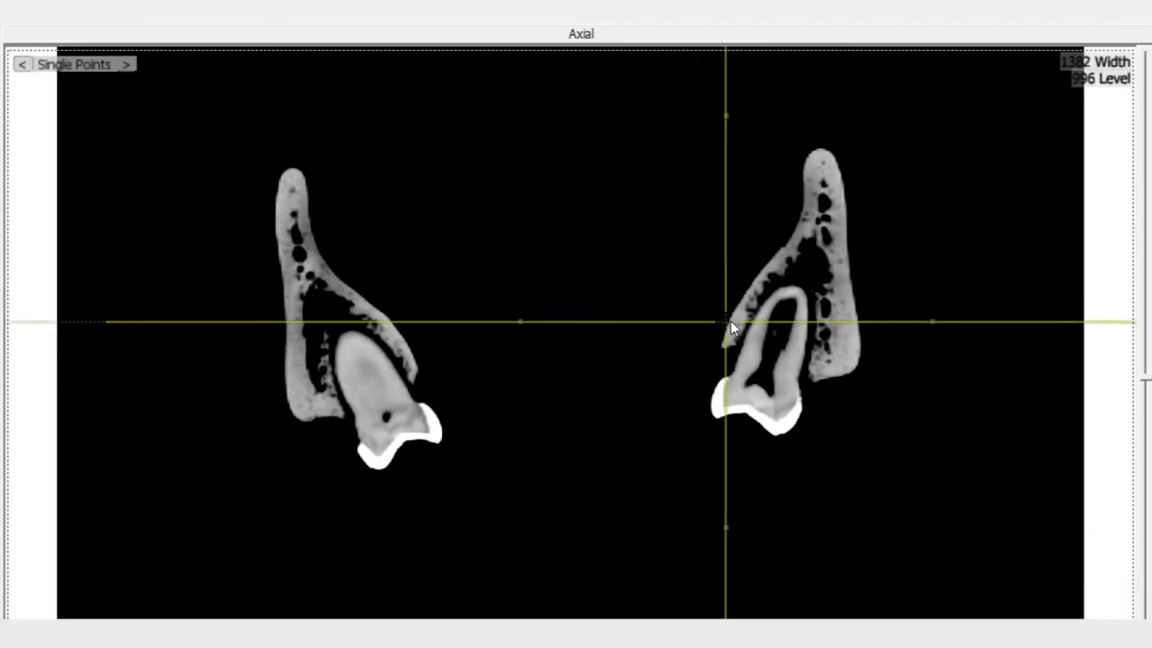
{"action": "left_click_drag", "start_coordinate": [730, 320], "coordinate": [796, 289]}
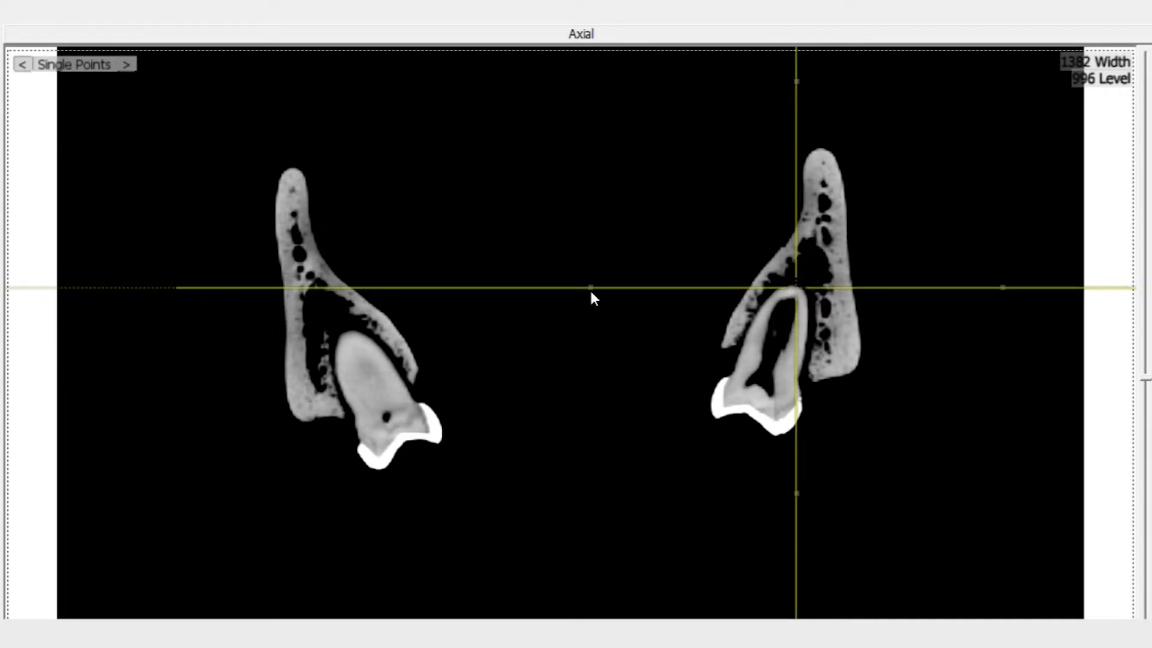
{"action": "mouse_move", "coordinate": [589, 292]}
{"action": "left_click_drag", "start_coordinate": [590, 292], "coordinate": [613, 223]}
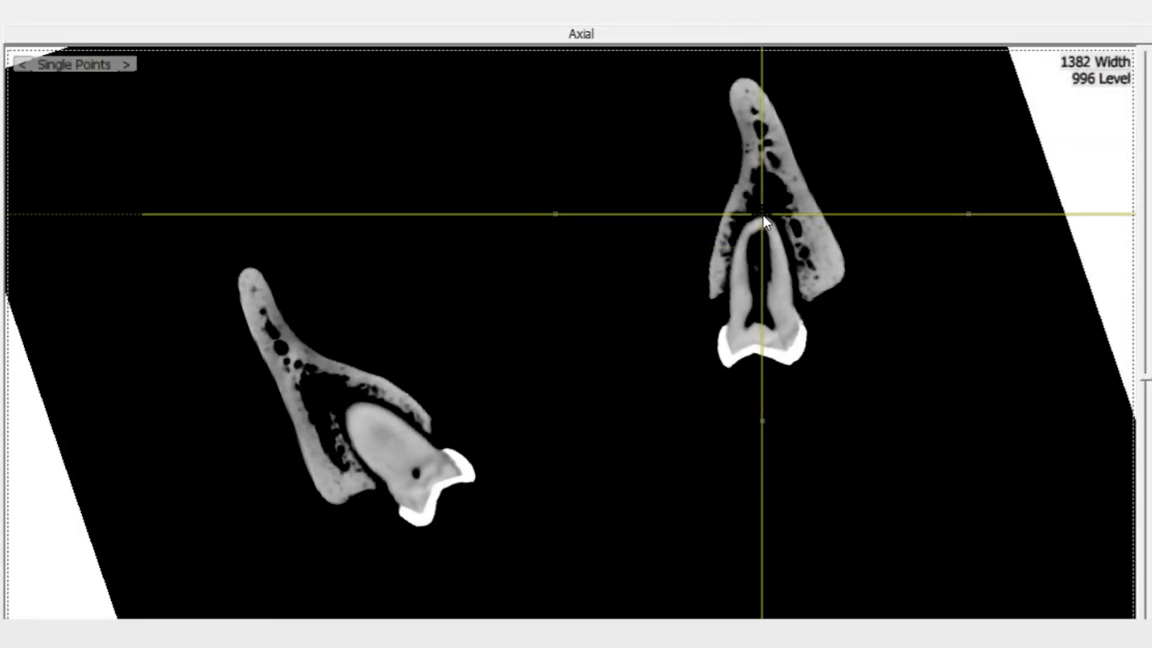
{"action": "left_click_drag", "start_coordinate": [763, 216], "coordinate": [762, 219]}
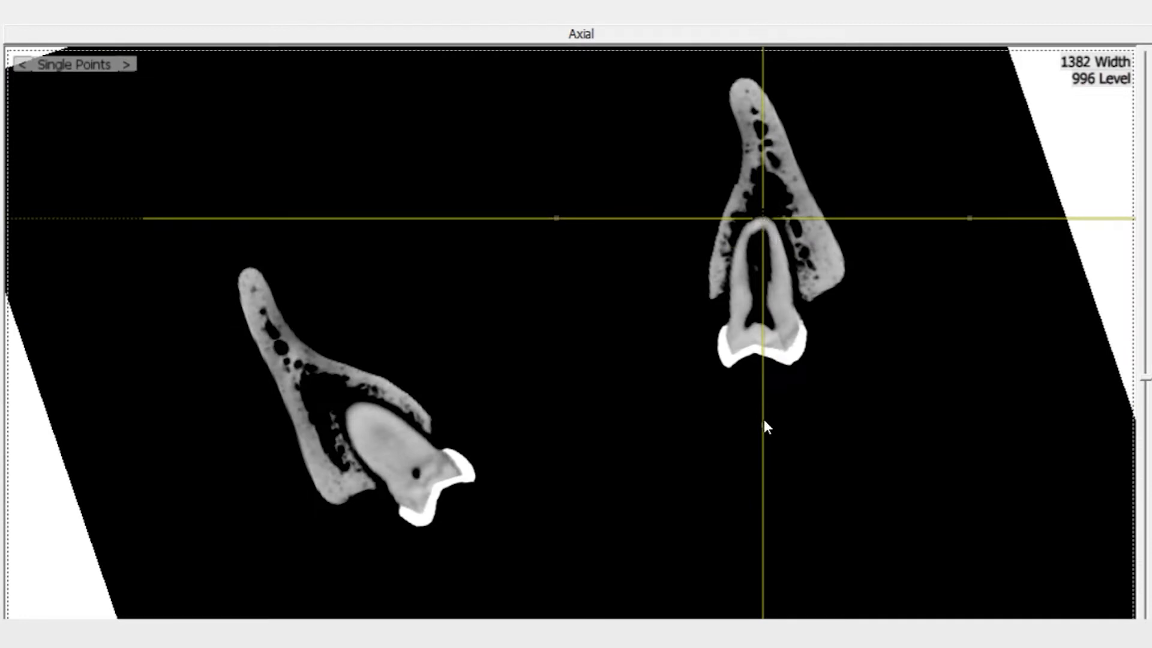
{"action": "mouse_move", "coordinate": [761, 421]}
{"action": "left_click_drag", "start_coordinate": [761, 421], "coordinate": [758, 421]}
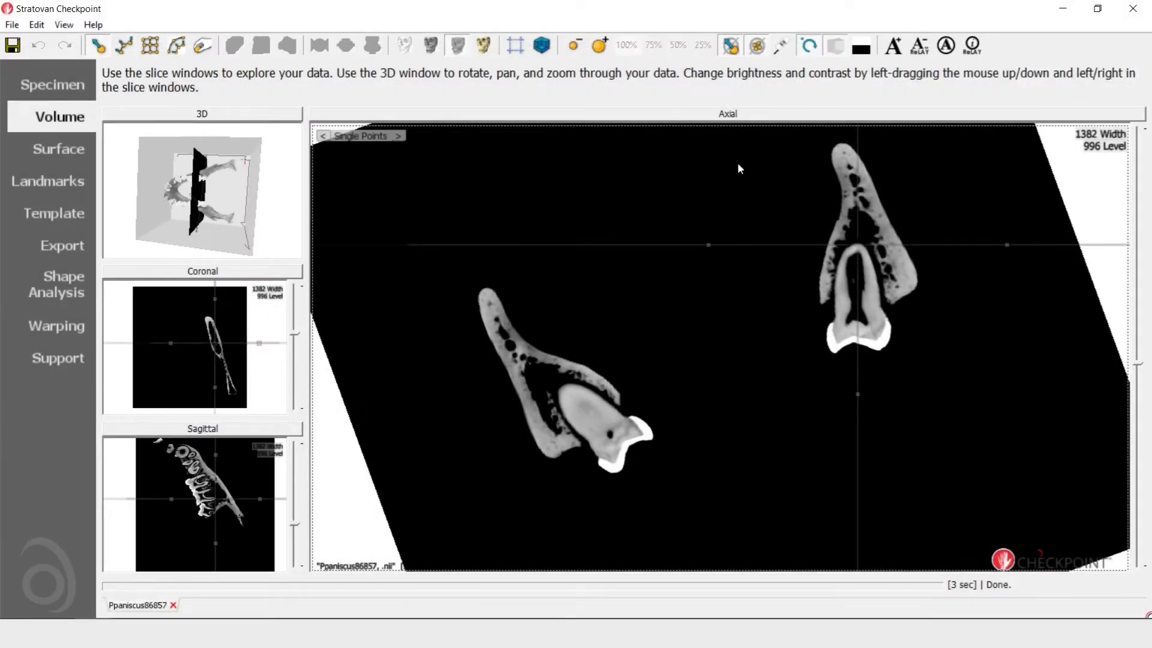
Centre the sagittal crosshair on the molar's root tip and refine its position in the axial slices
{"action": "left_click", "coordinate": [215, 431]}
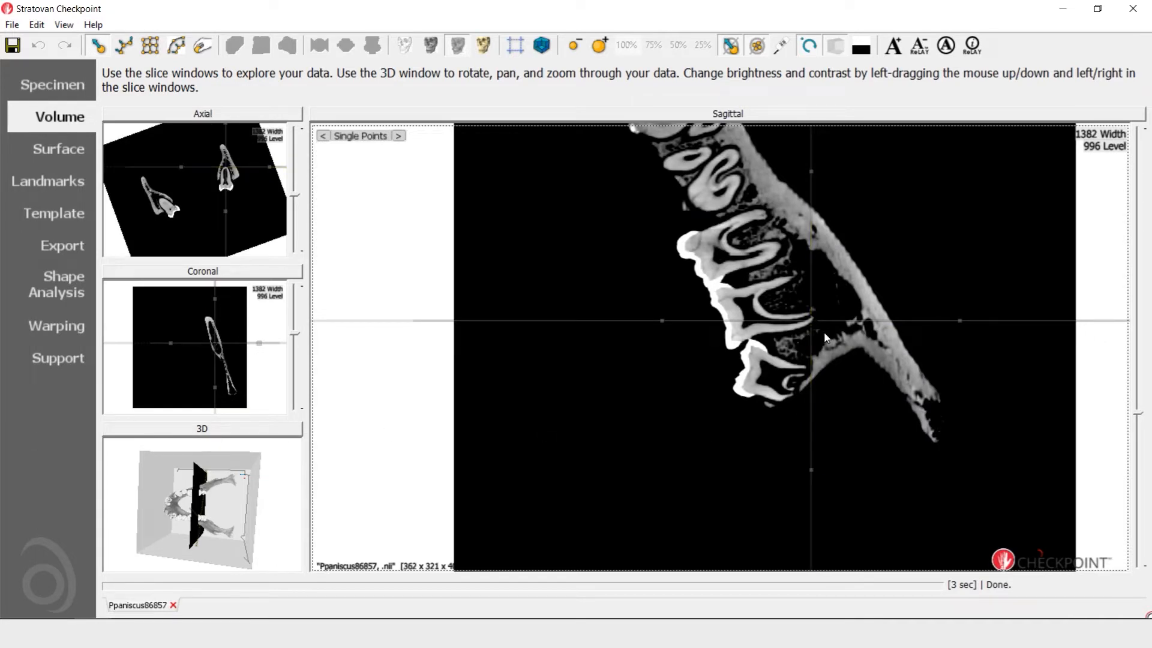
{"action": "scroll", "coordinate": [827, 336], "scroll_direction": "up", "scroll_amount": 5}
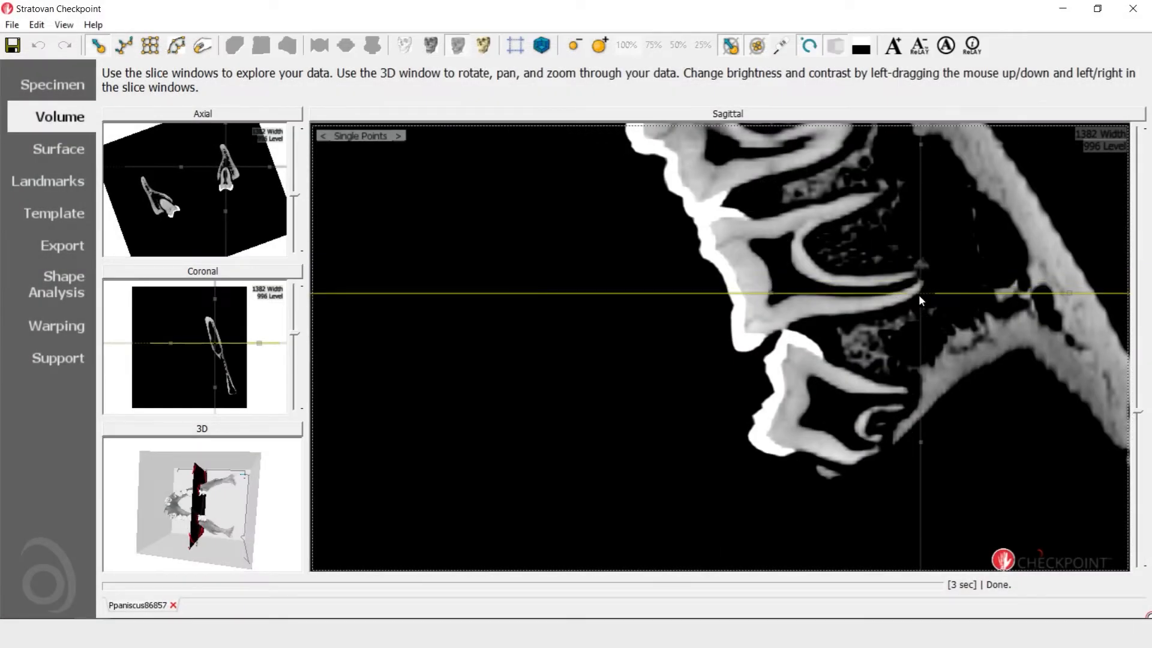
{"action": "mouse_move", "coordinate": [919, 296]}
{"action": "left_mouse_down"}
{"action": "mouse_move", "coordinate": [923, 310]}
{"action": "mouse_move", "coordinate": [915, 281]}
{"action": "left_mouse_up"}
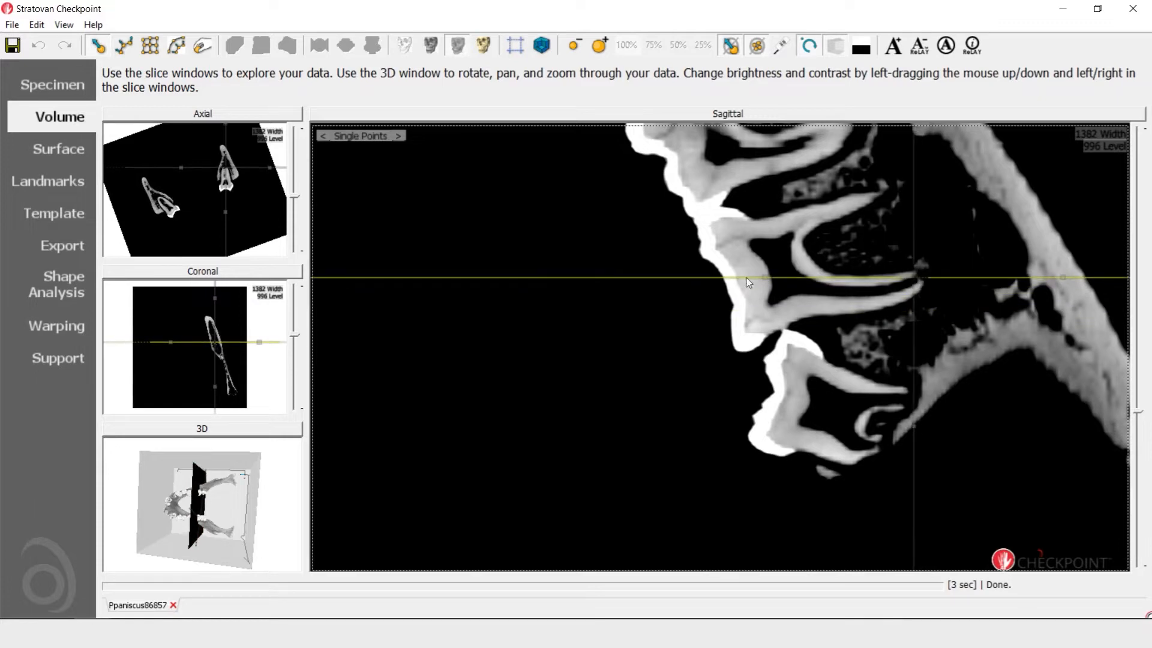
{"action": "left_click", "coordinate": [204, 115]}
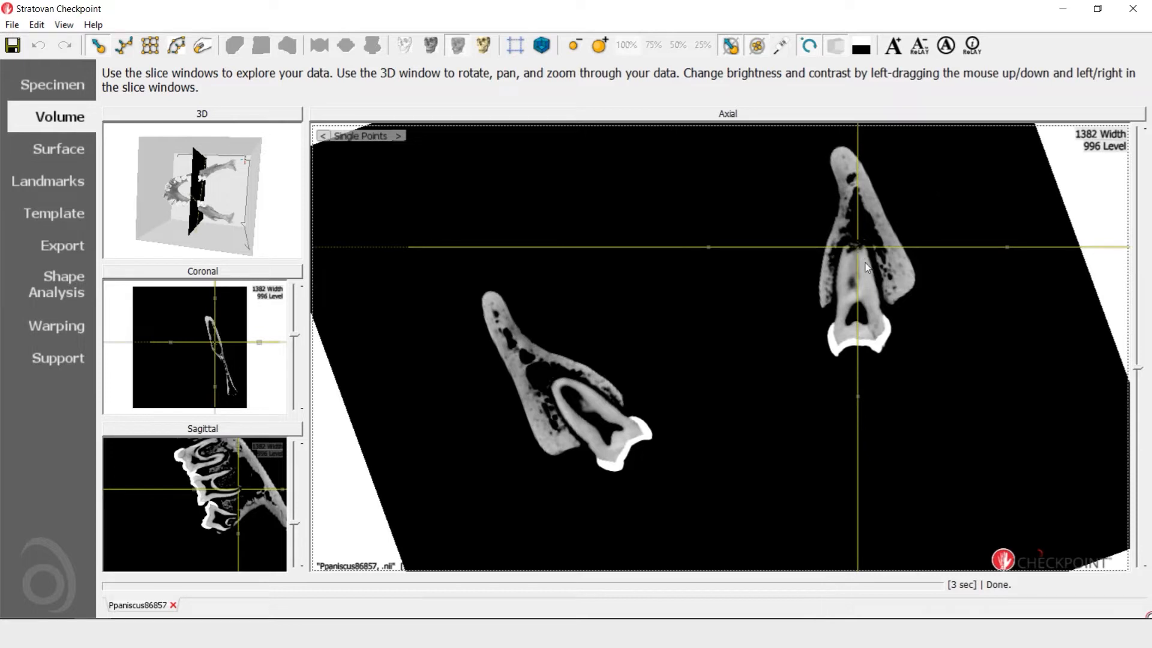
{"action": "scroll", "coordinate": [860, 268], "scroll_direction": "down", "scroll_amount": 5}
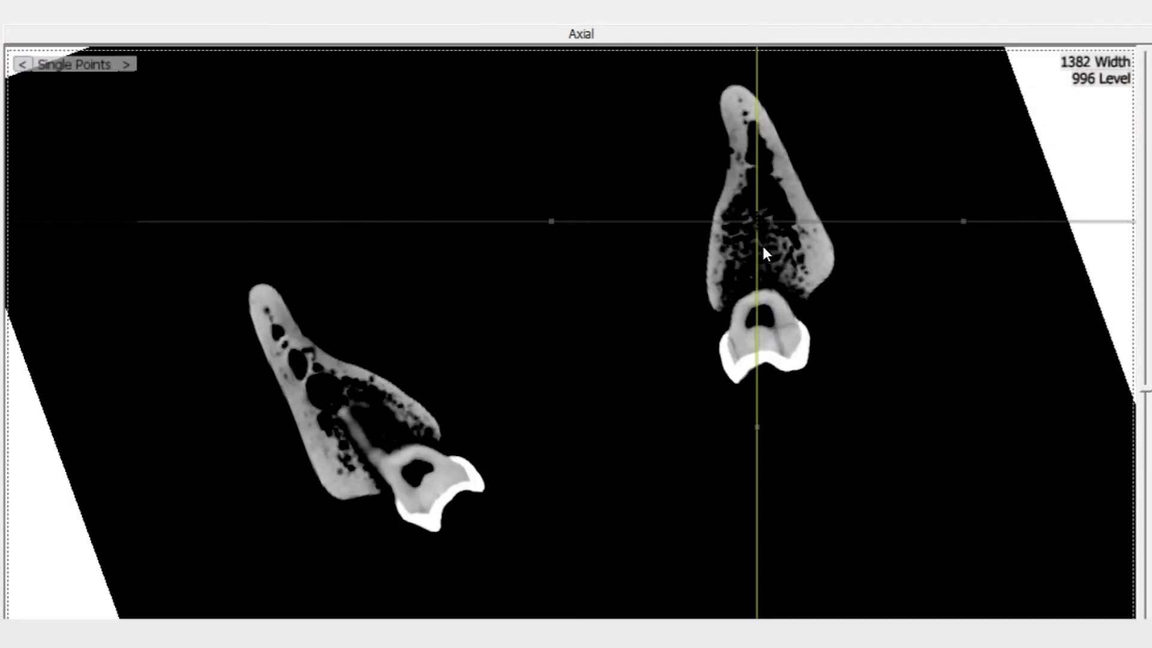
{"action": "scroll", "coordinate": [763, 248], "scroll_direction": "up", "scroll_amount": 3}
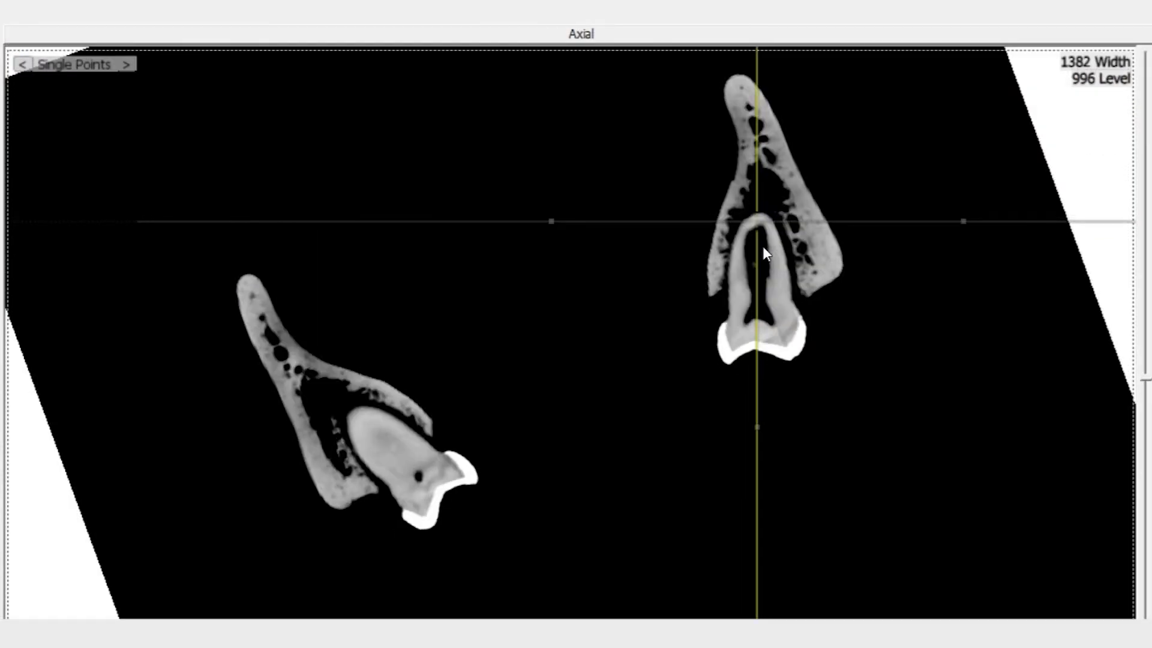
{"action": "left_click_drag", "start_coordinate": [753, 223], "coordinate": [755, 217]}
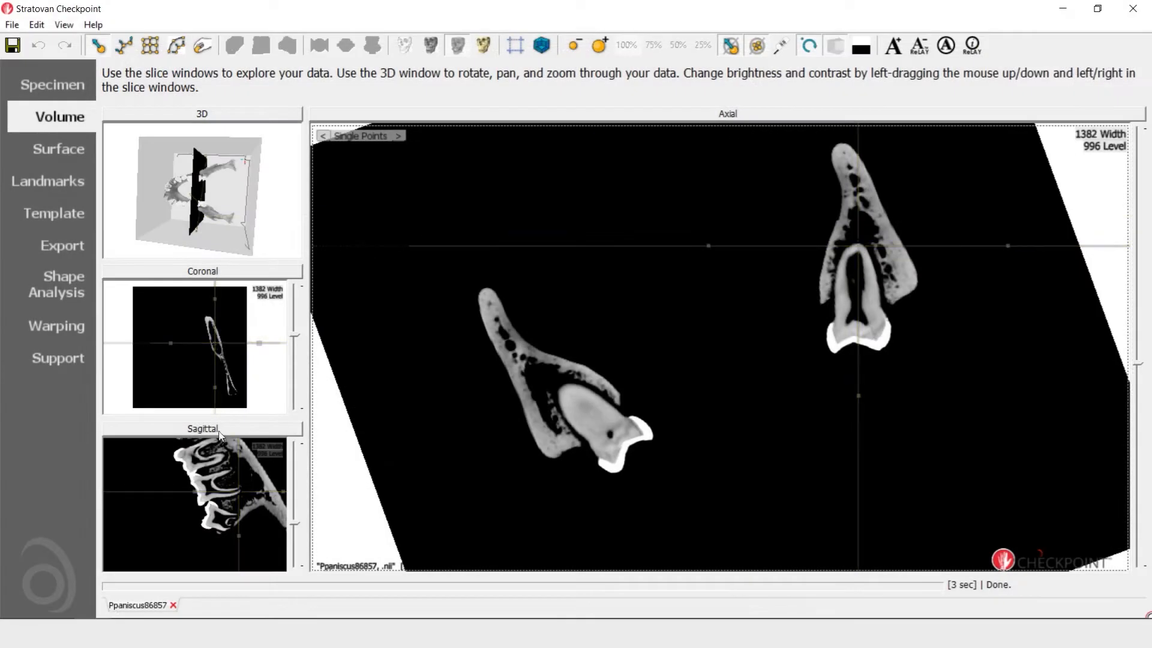
Tilt the sagittal crosshair to match the molar's root direction and step through the realigned axial slices
{"action": "left_click", "coordinate": [220, 435]}
{"action": "left_click_drag", "start_coordinate": [919, 298], "coordinate": [919, 281]}
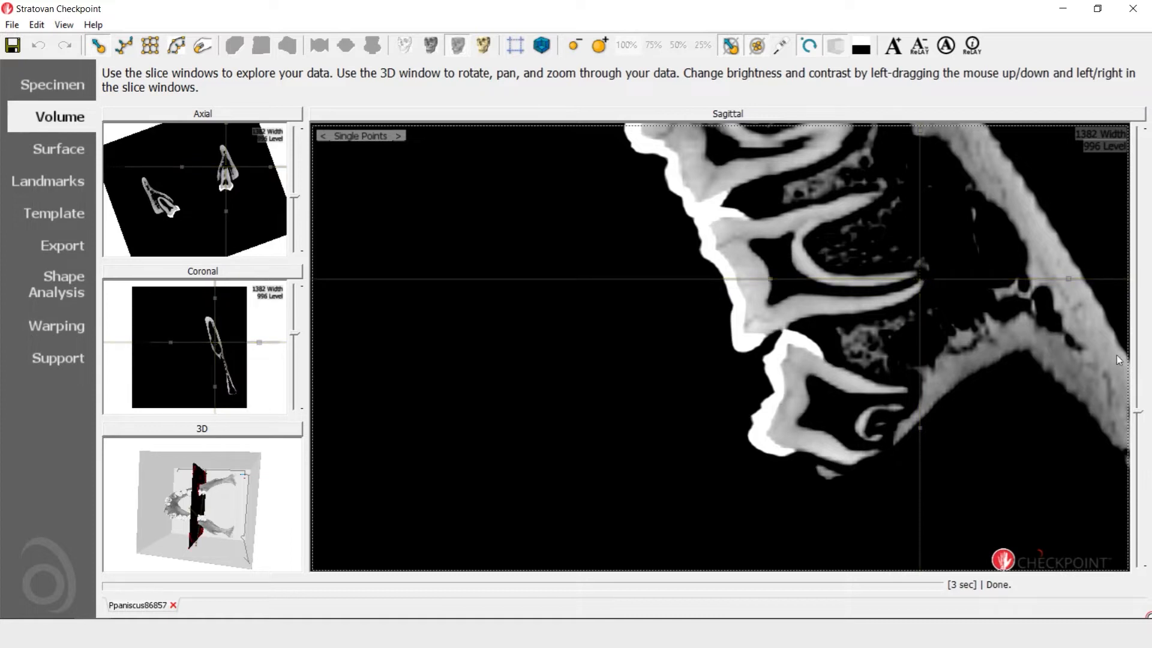
{"action": "left_click_drag", "start_coordinate": [919, 428], "coordinate": [933, 448]}
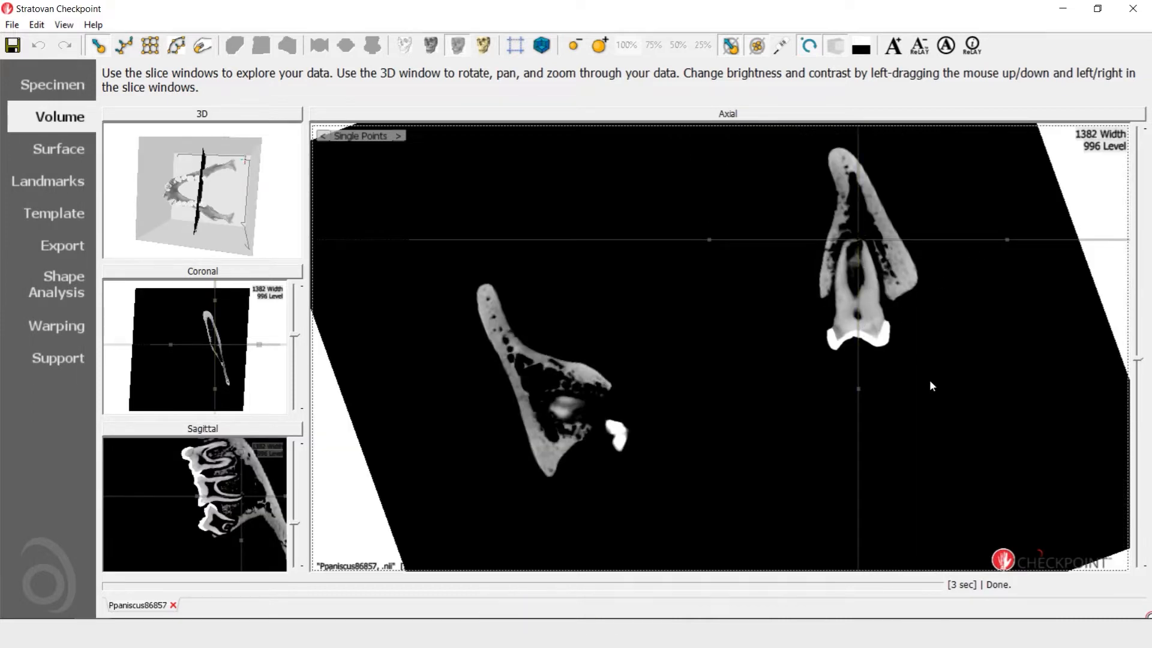
{"action": "scroll", "coordinate": [930, 380], "scroll_direction": "down", "scroll_amount": 2}
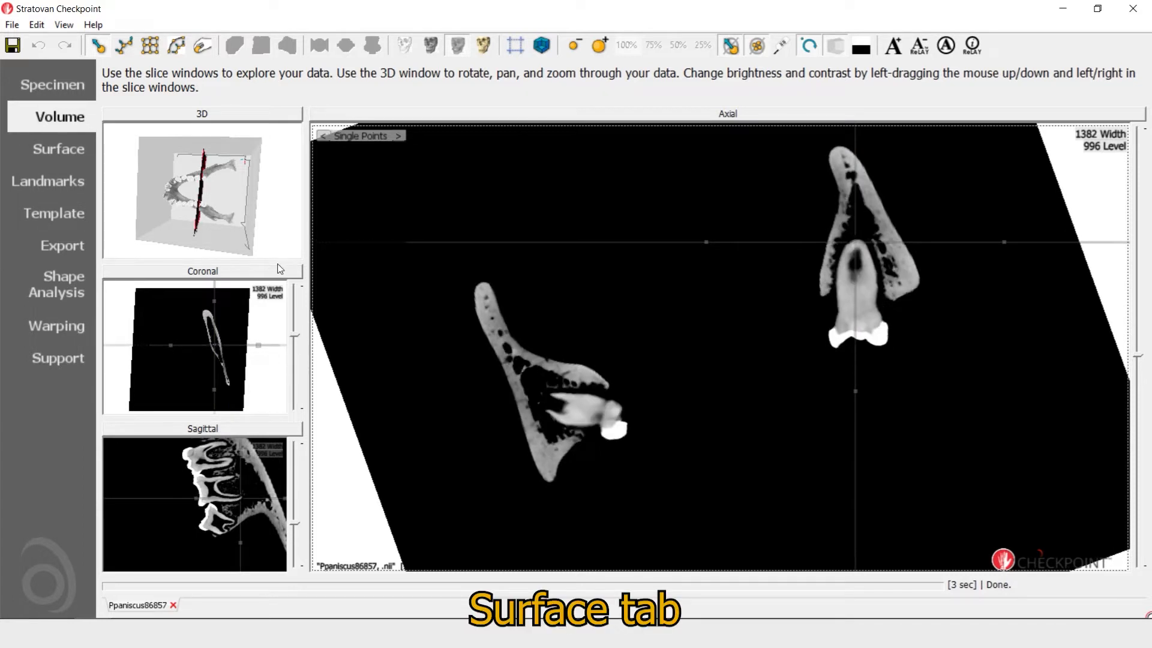
Extract a new isosurface of the mandible at 758 from the data histogram and delete the -1519 isosurface
{"action": "left_click", "coordinate": [42, 152]}
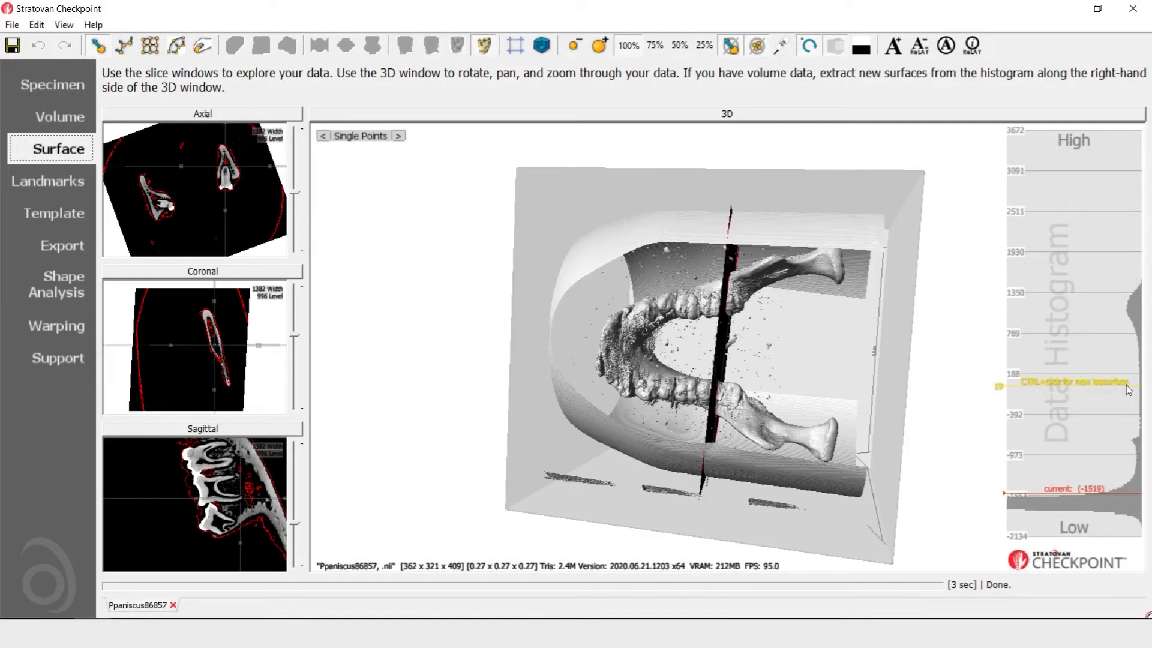
{"action": "left_click", "coordinate": [1128, 333], "text": "ctrl"}
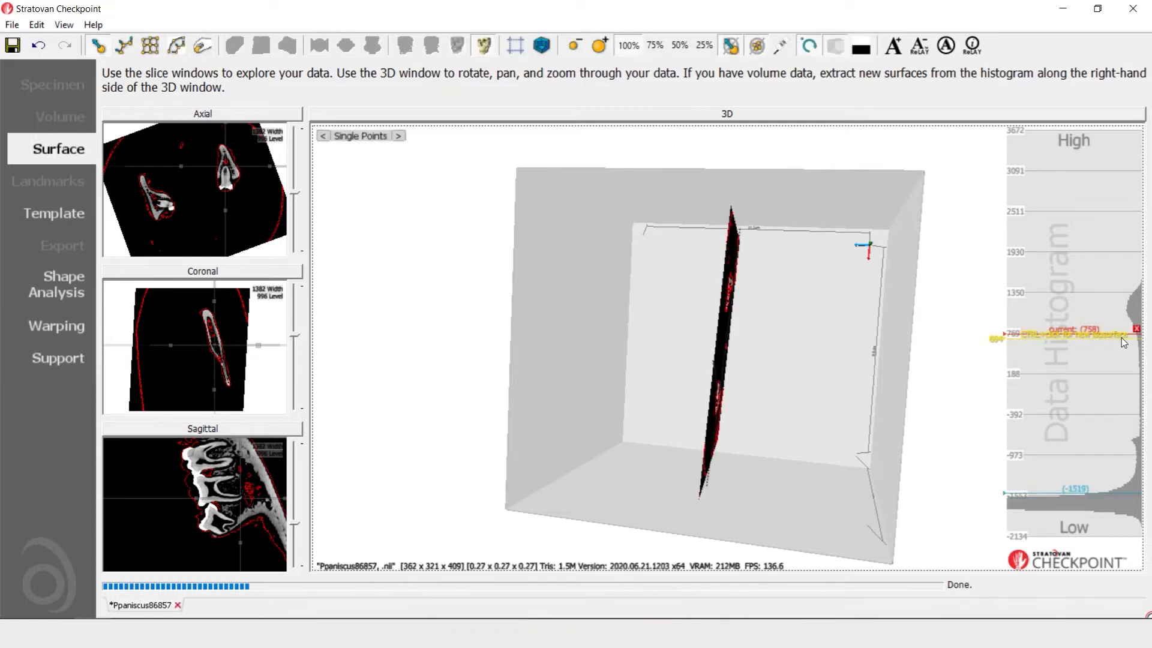
{"action": "left_click_drag", "start_coordinate": [733, 413], "coordinate": [995, 456]}
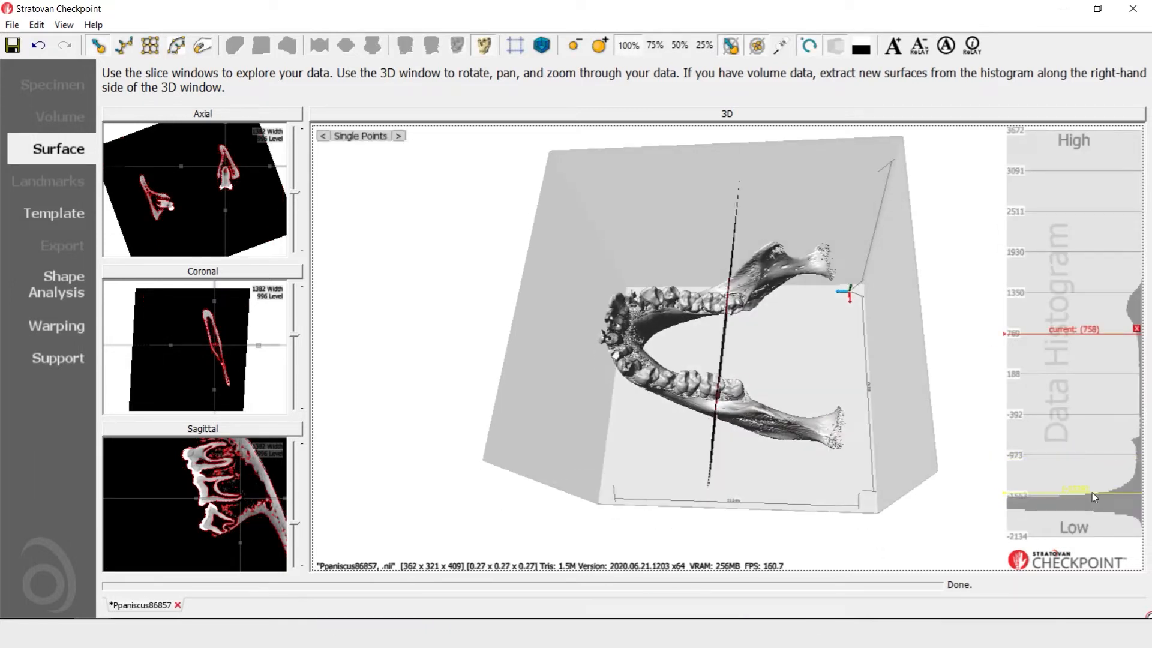
{"action": "left_click", "coordinate": [1092, 494]}
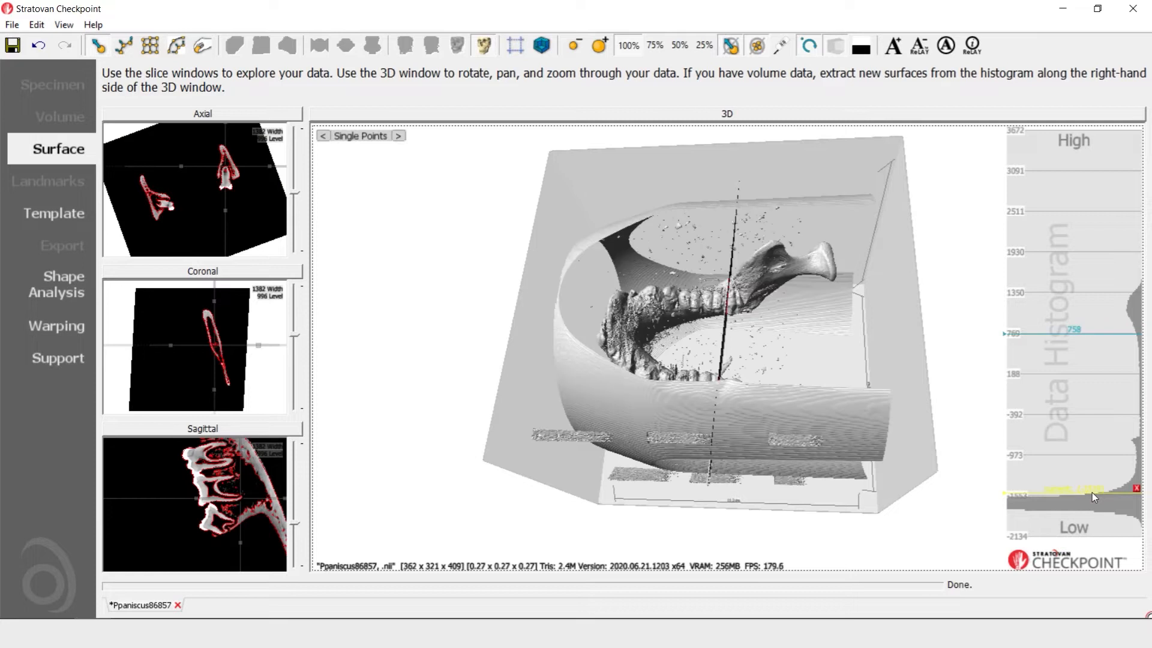
{"action": "left_click", "coordinate": [1136, 489]}
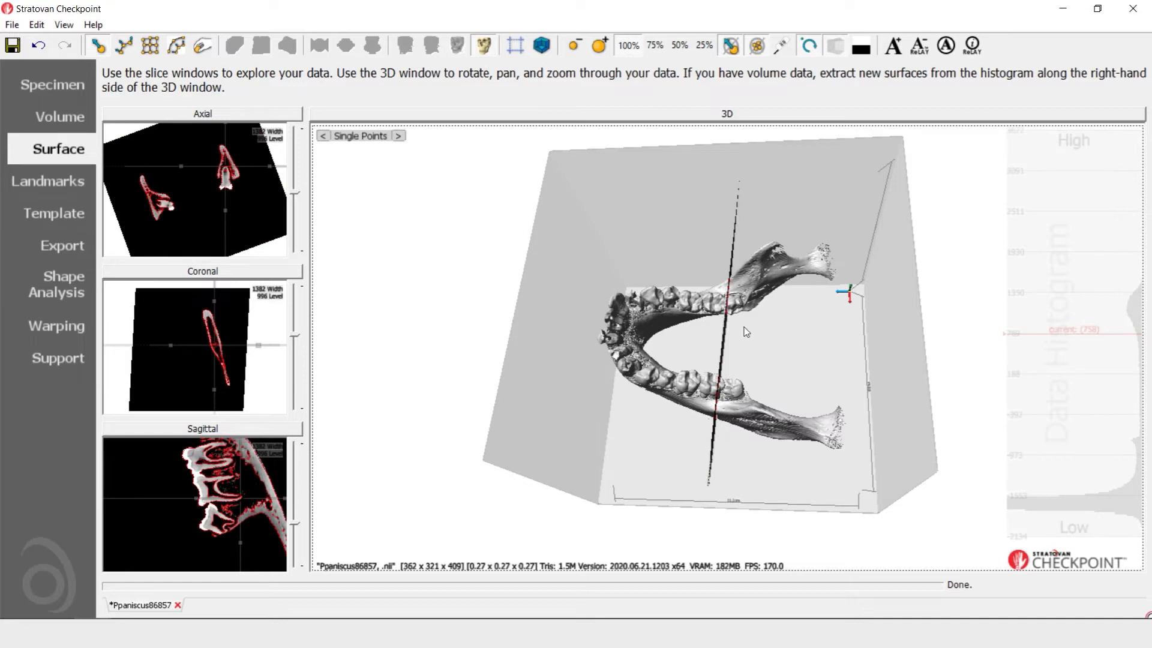
Enlarge the axial slice around the molar and place trial curve points on the edge of its root
{"action": "left_click", "coordinate": [219, 115]}
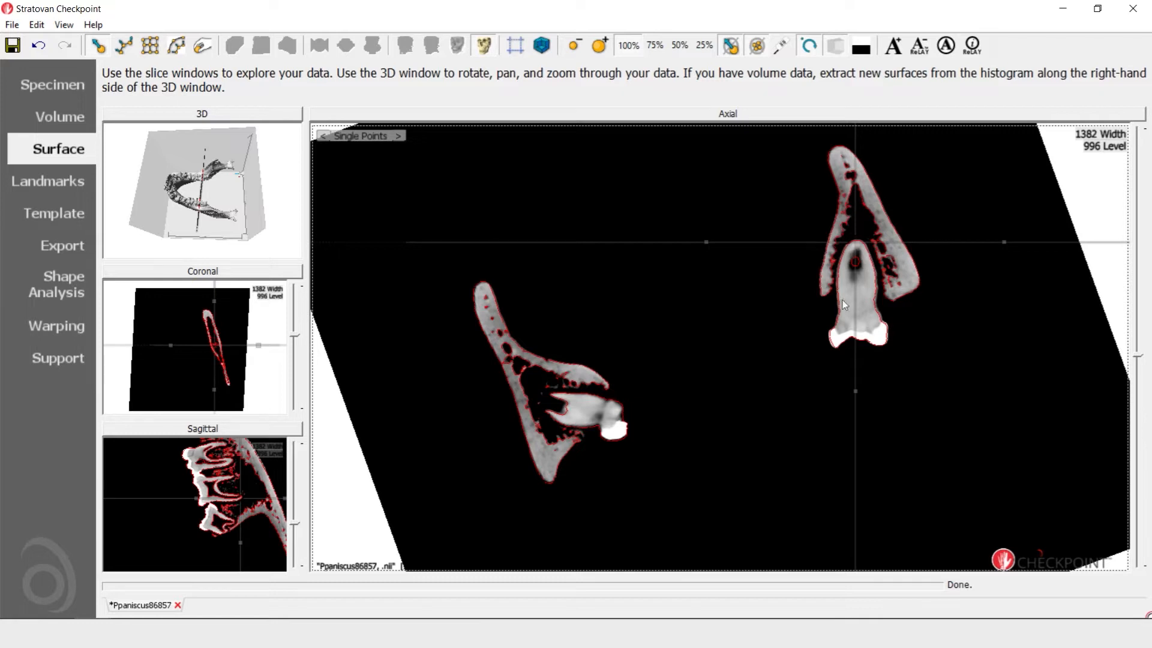
{"action": "scroll", "coordinate": [876, 376], "scroll_direction": "up", "scroll_amount": 5}
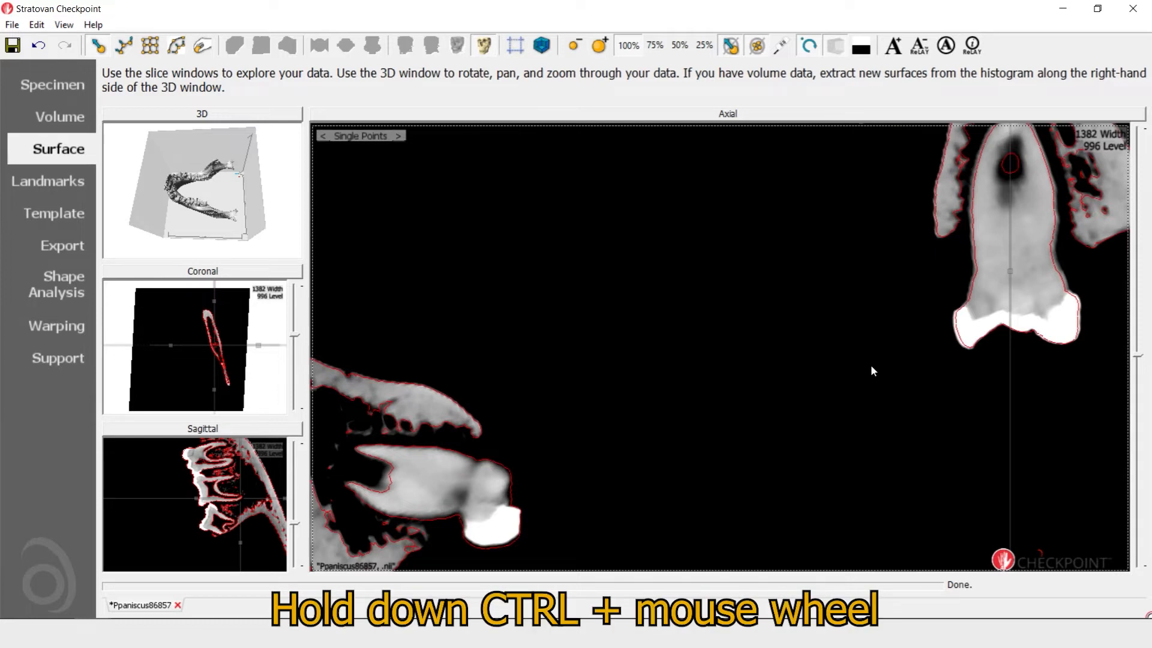
{"action": "middle_click_drag", "start_coordinate": [906, 320], "coordinate": [693, 455], "text": "ctrl"}
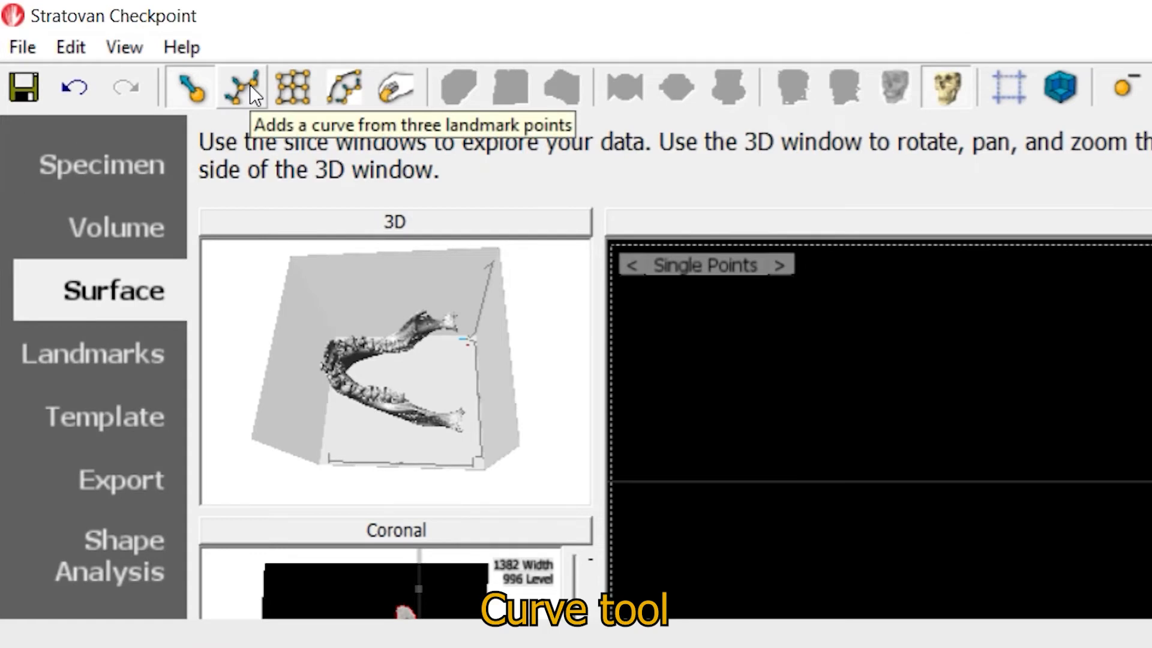
{"action": "left_click", "coordinate": [249, 85]}
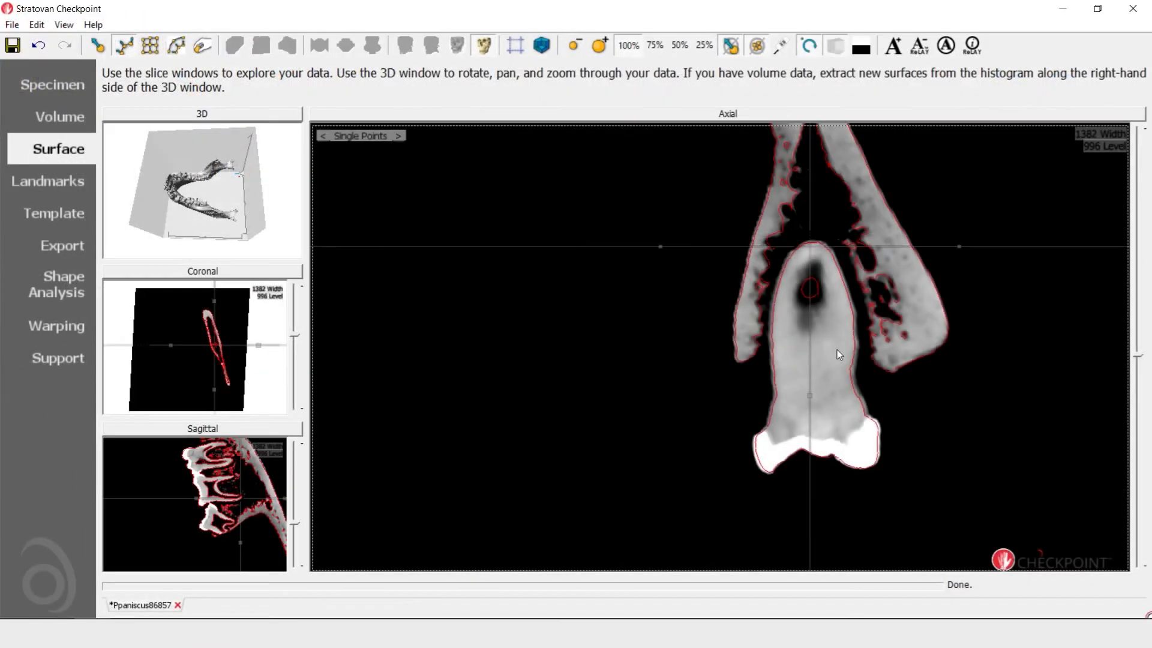
{"action": "left_click", "coordinate": [863, 402], "text": "shift"}
{"action": "left_click", "coordinate": [876, 175], "text": "shift"}
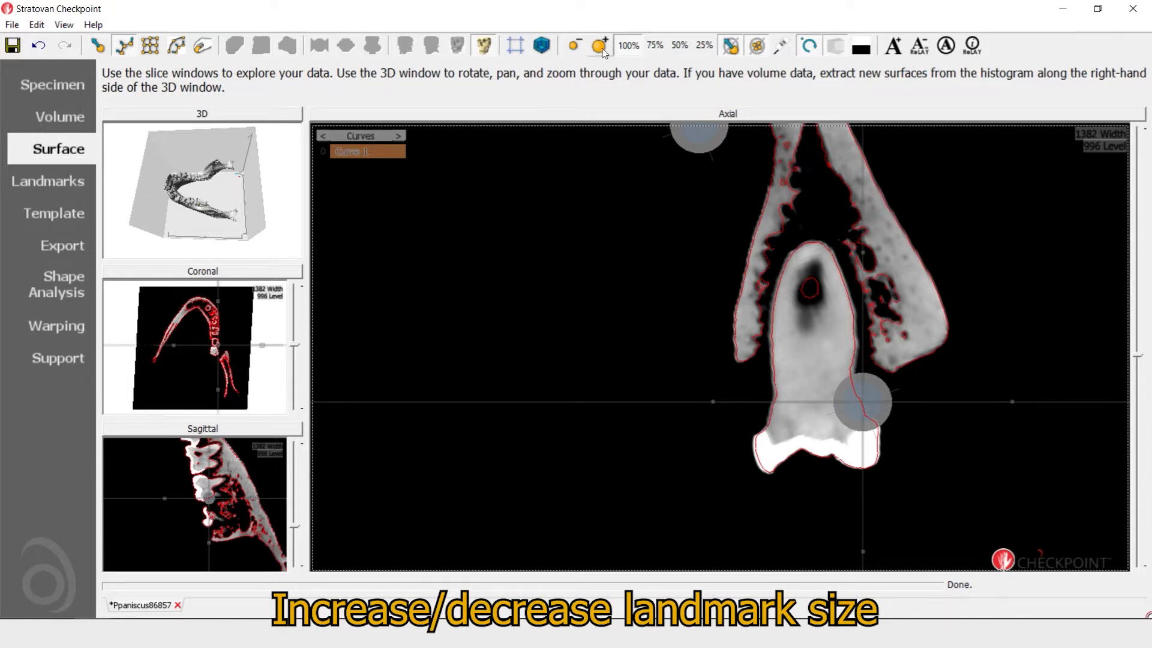
Reduce the displayed landmark size to its minimum
{"action": "left_click", "coordinate": [574, 47]}
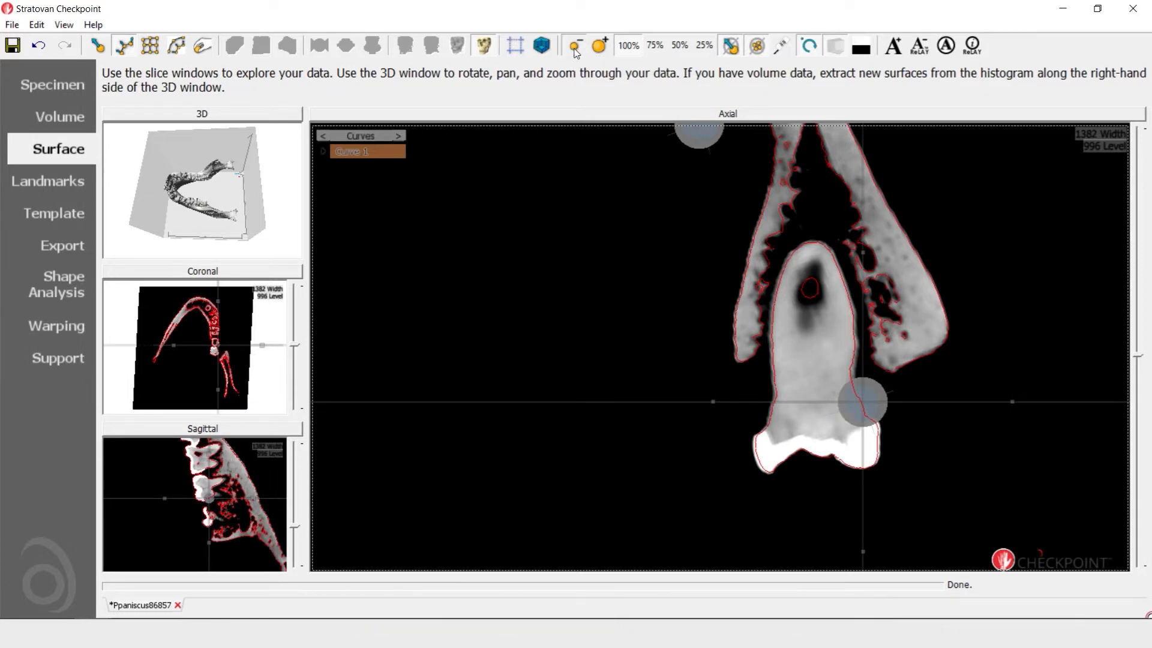
{"action": "left_click", "coordinate": [575, 47]}
{"action": "left_click", "coordinate": [575, 48]}
{"action": "left_click", "coordinate": [574, 48]}
{"action": "left_click", "coordinate": [575, 48]}
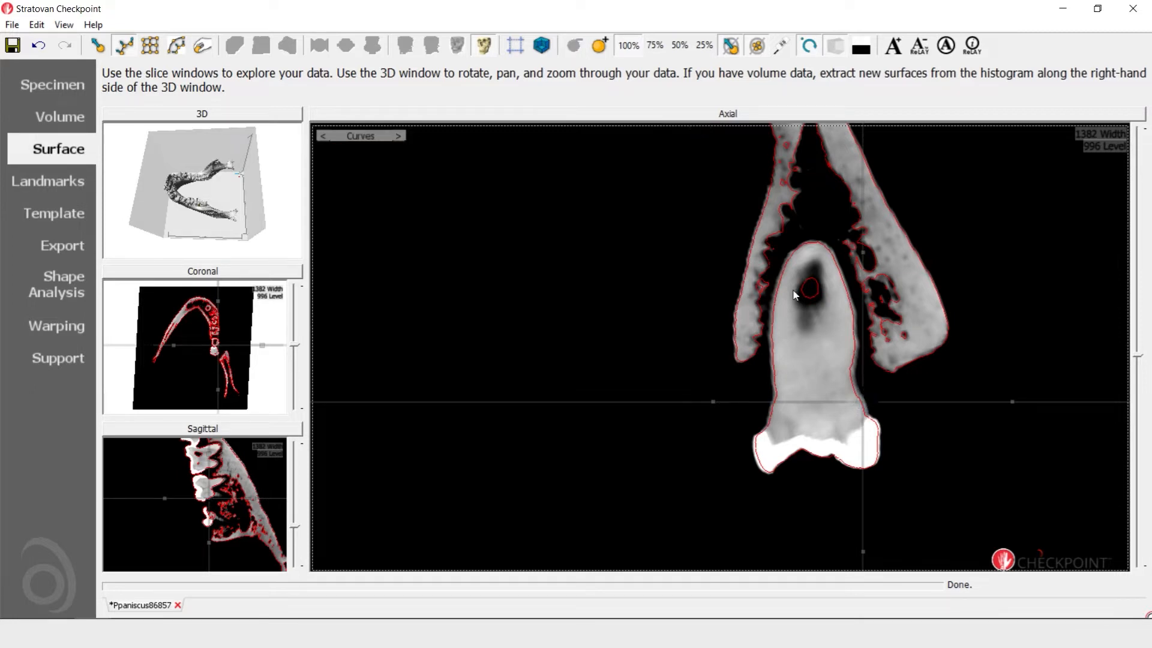
Draw a five-point curve along the molar's root outline in the axial slice, from one crown base over the root tip to the other
{"action": "double_click", "coordinate": [864, 404]}
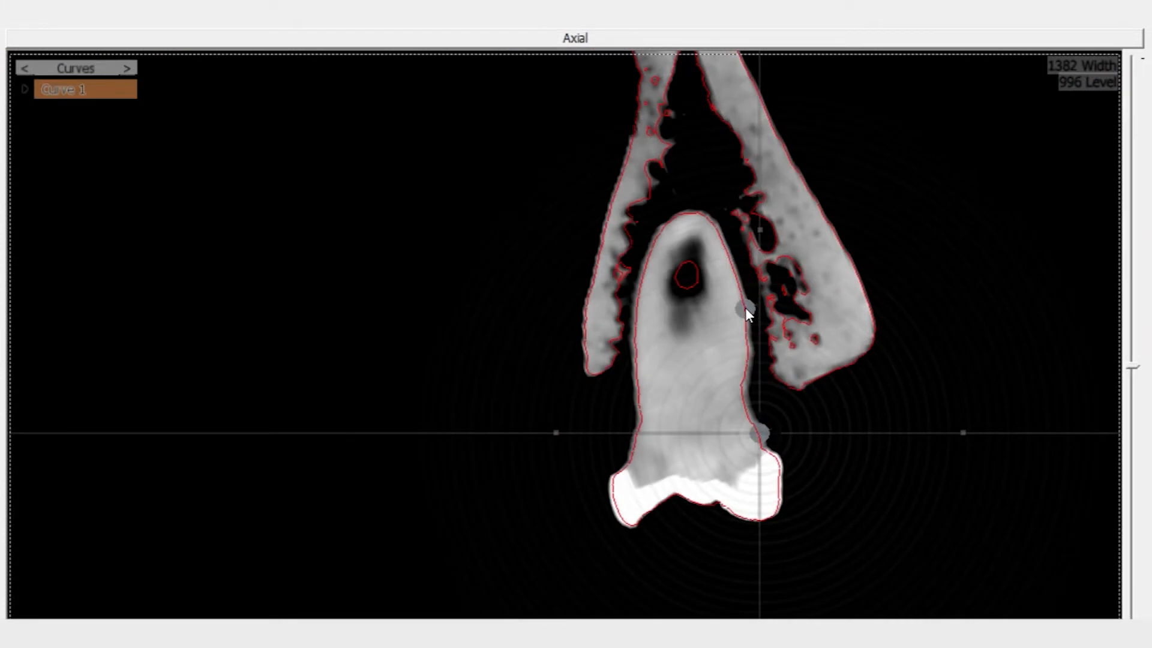
{"action": "double_click", "coordinate": [745, 308]}
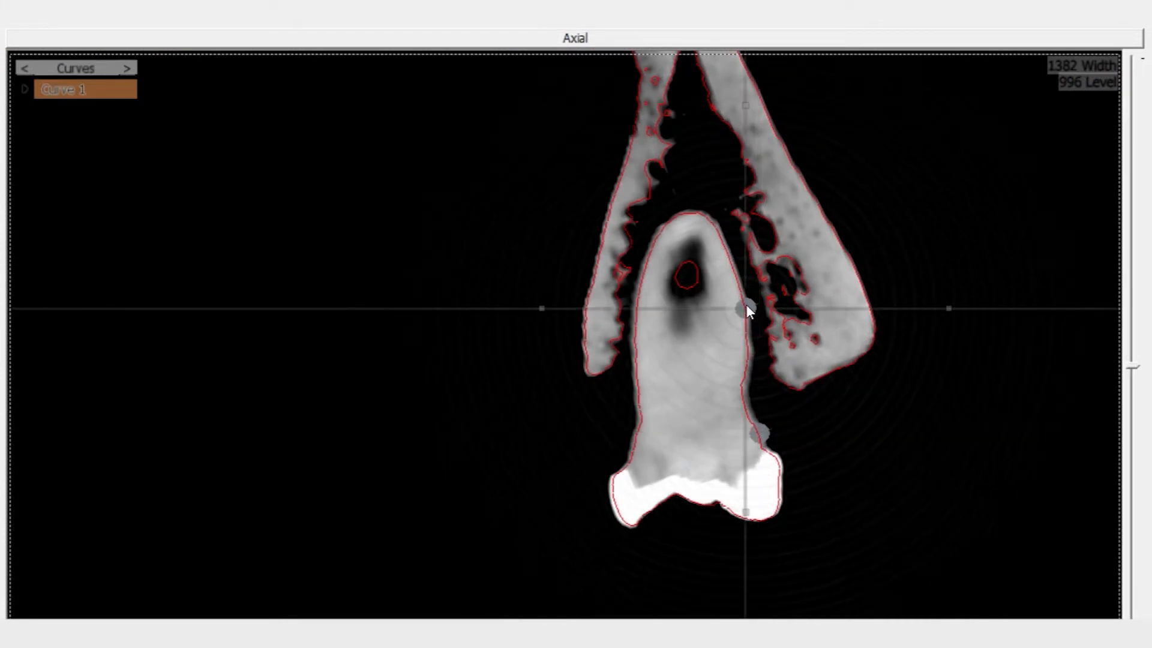
{"action": "double_click", "coordinate": [695, 216]}
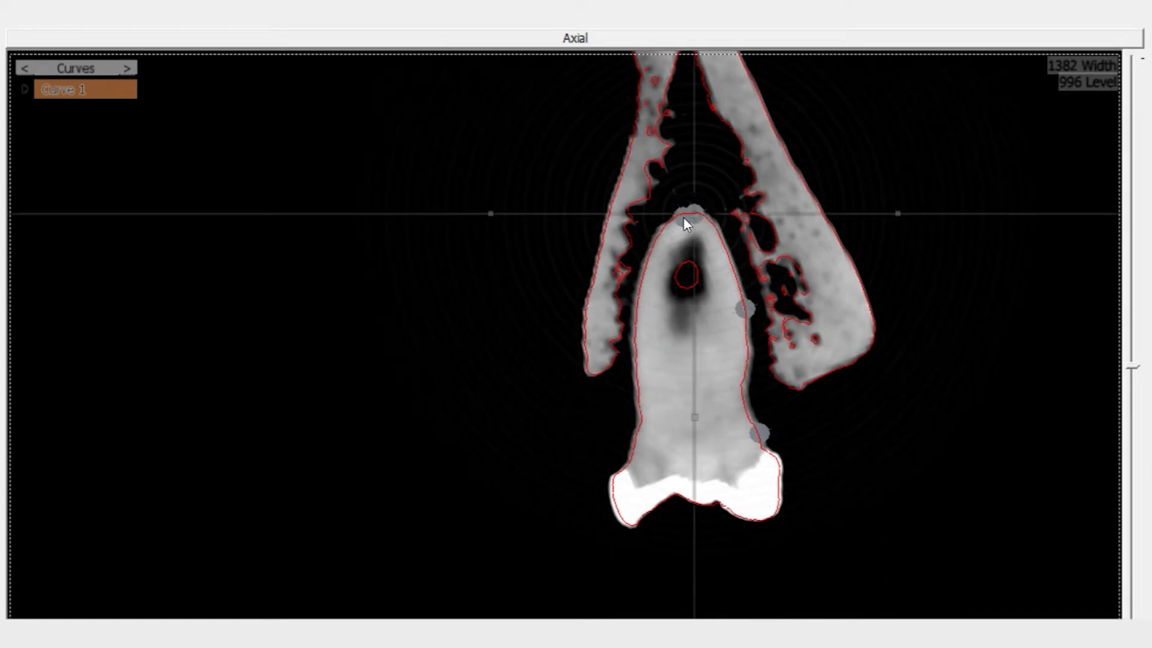
{"action": "double_click", "coordinate": [645, 269]}
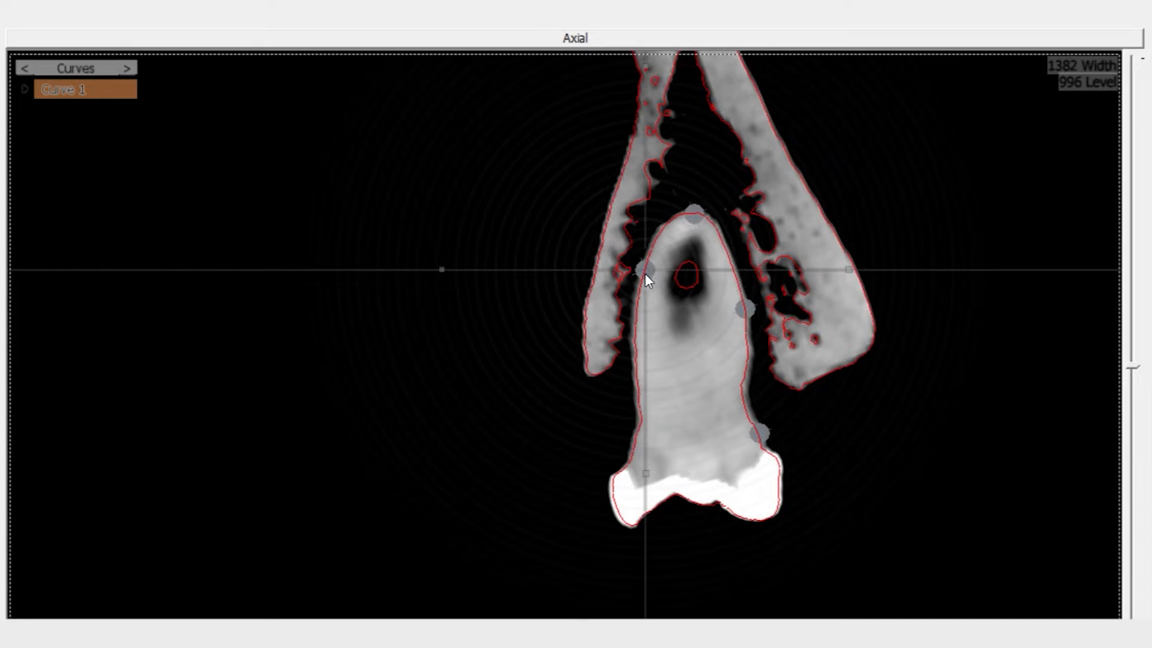
{"action": "double_click", "coordinate": [631, 449]}
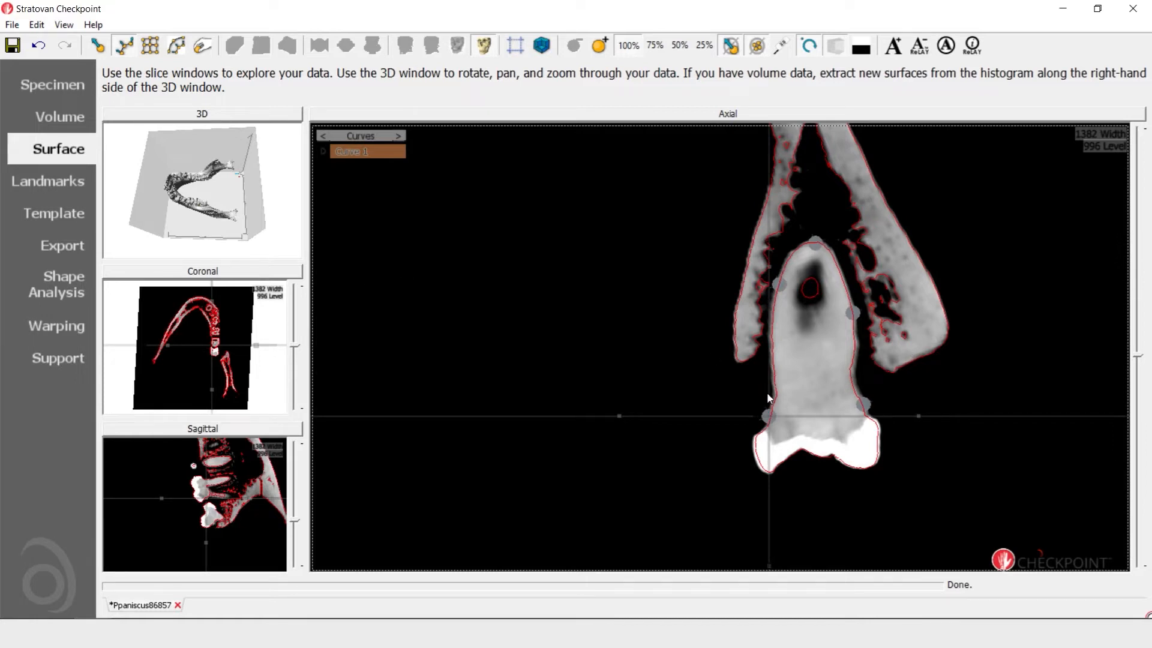
Review the landmark information for curves and view the root curve's points in 3D
{"action": "left_click", "coordinate": [53, 182]}
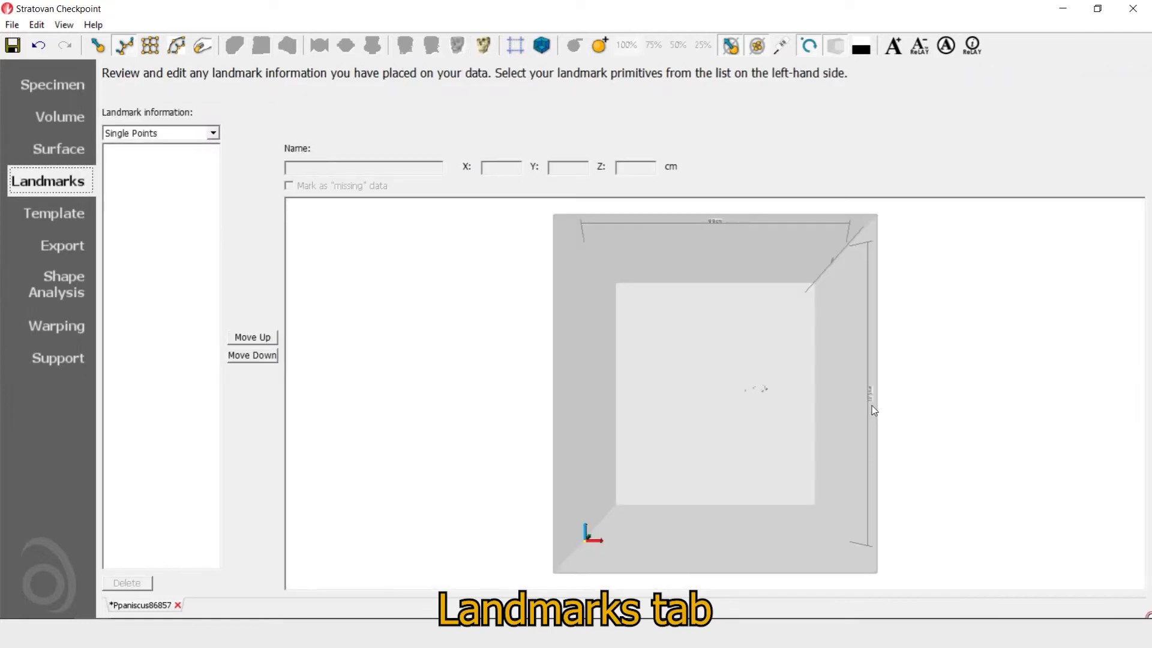
{"action": "scroll", "coordinate": [840, 393], "scroll_direction": "up", "scroll_amount": 5}
{"action": "scroll", "coordinate": [824, 385], "scroll_direction": "up", "scroll_amount": 1}
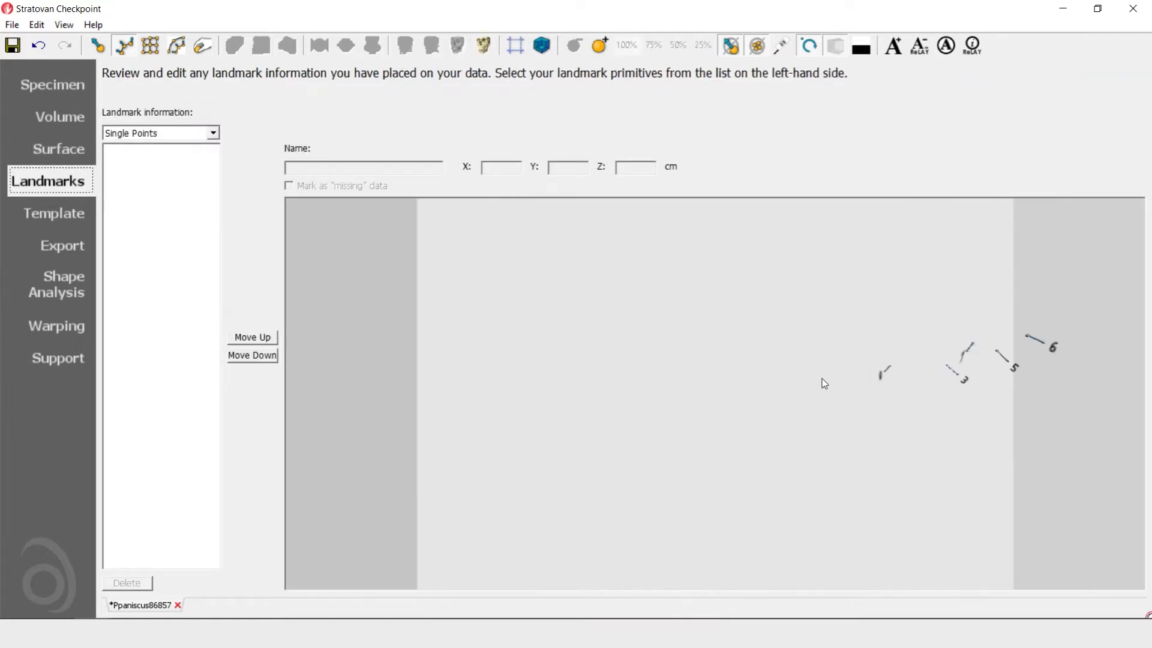
{"action": "middle_click_drag", "start_coordinate": [987, 414], "coordinate": [831, 413]}
{"action": "left_click_drag", "start_coordinate": [798, 323], "coordinate": [872, 422]}
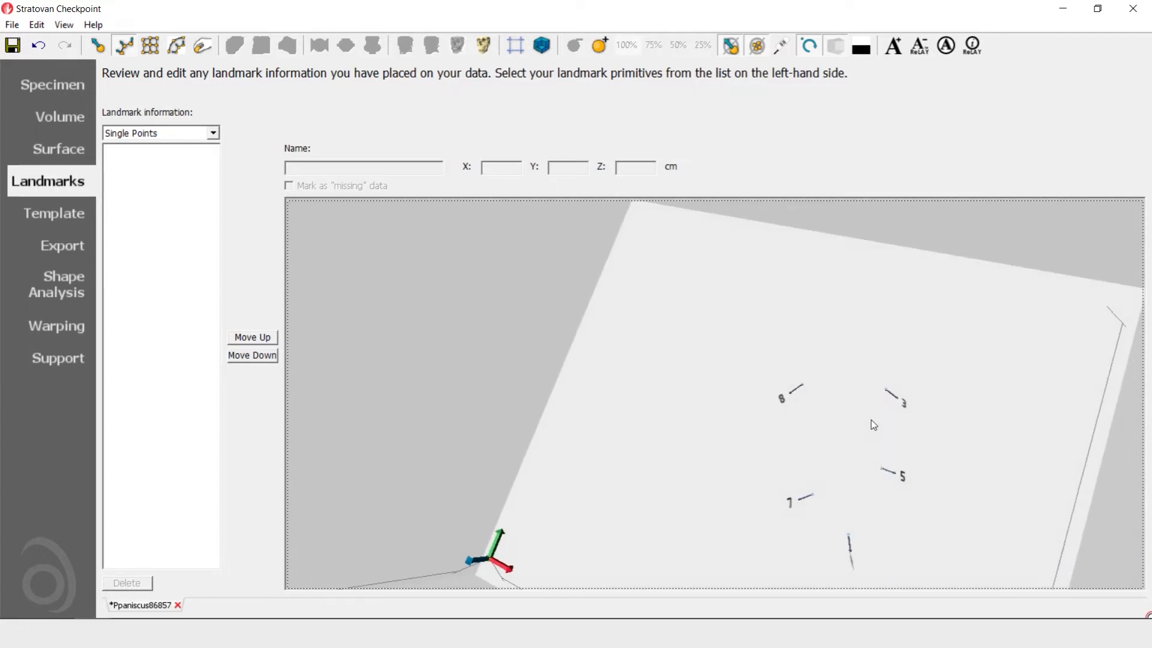
{"action": "left_click", "coordinate": [214, 134]}
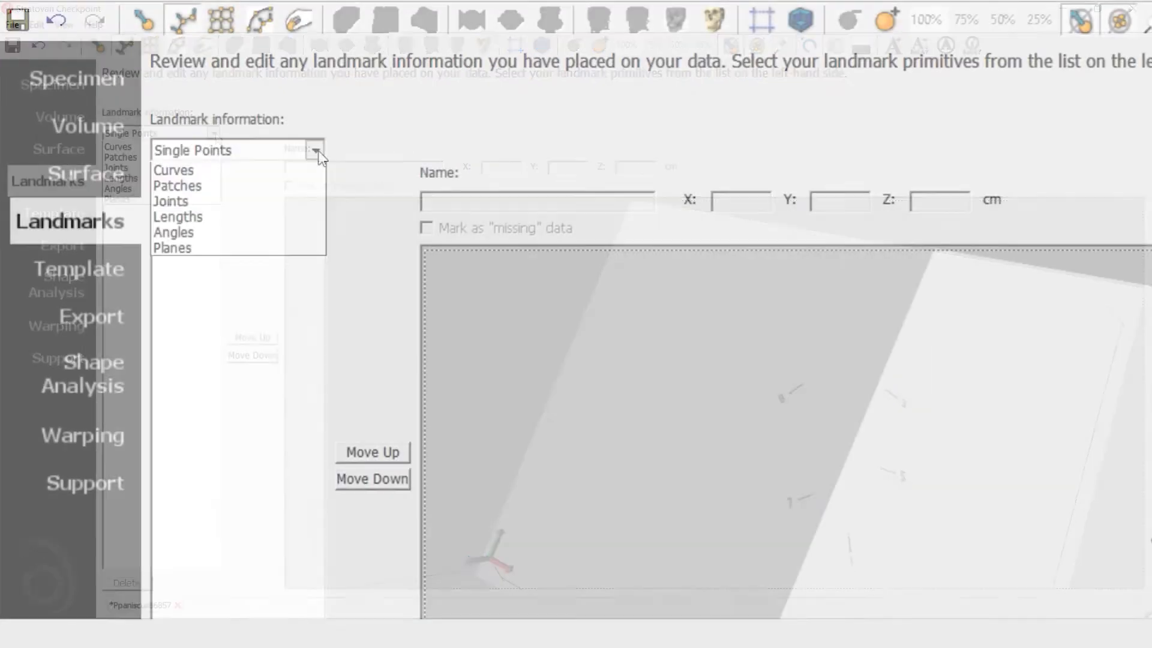
{"action": "left_click", "coordinate": [175, 161]}
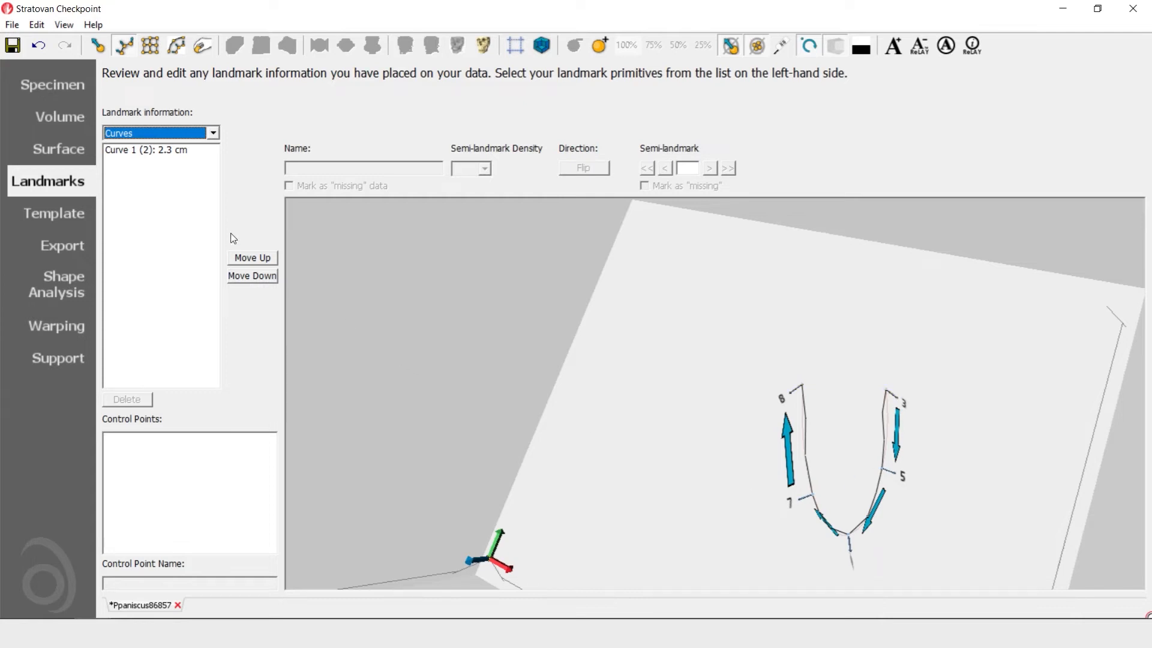
Set the semi-landmark density of Curve 1 to 29 and inspect the spacing of its points in 3D
{"action": "left_click", "coordinate": [177, 150]}
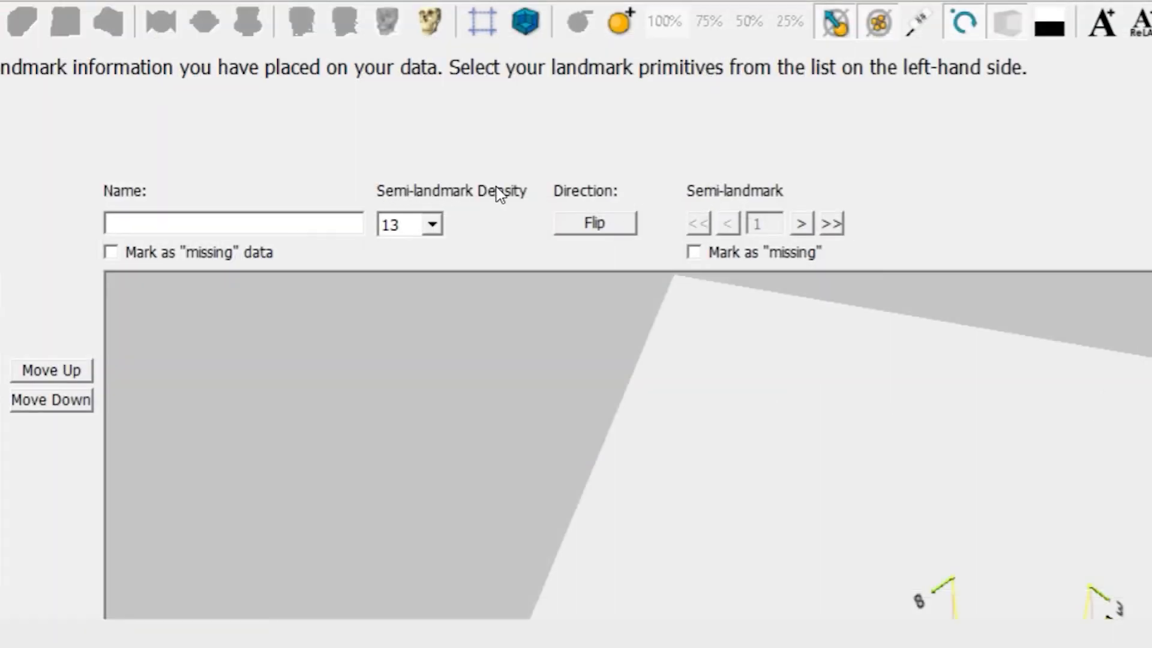
{"action": "left_click", "coordinate": [433, 225]}
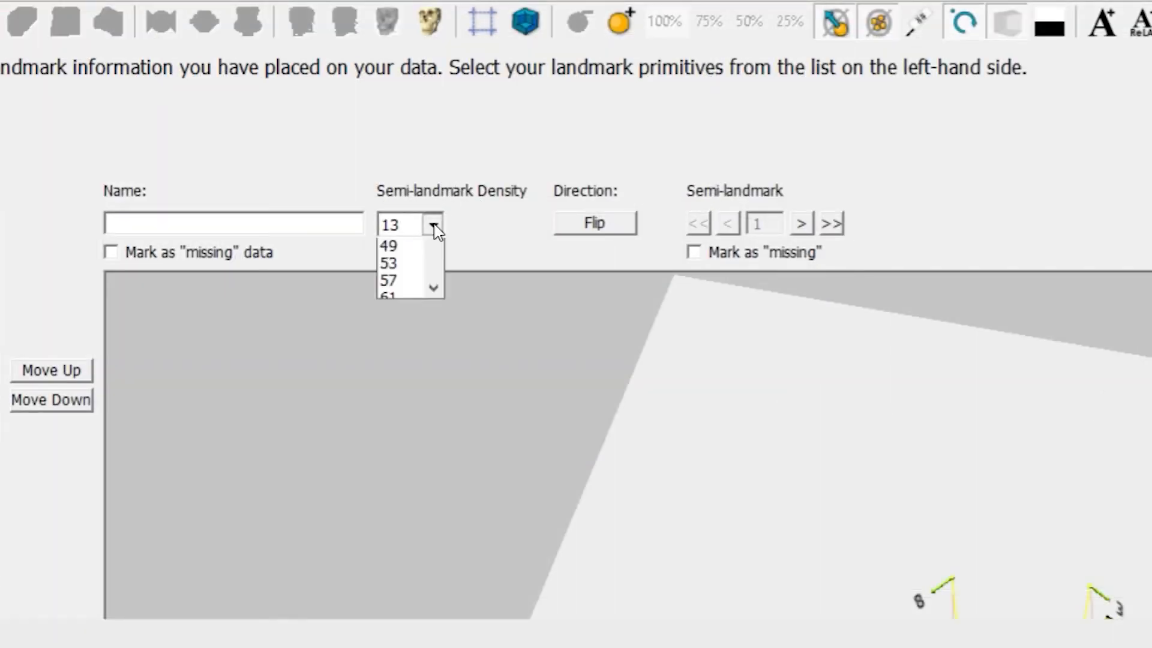
{"action": "left_click", "coordinate": [412, 321]}
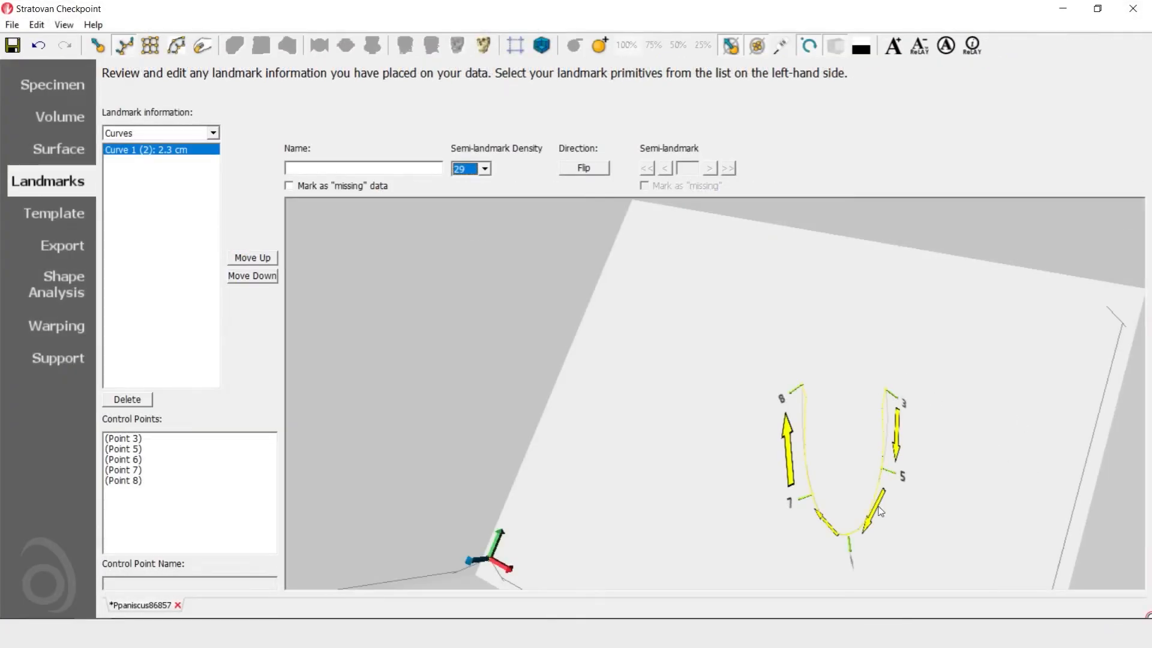
{"action": "scroll", "coordinate": [929, 524], "scroll_direction": "up", "scroll_amount": 1}
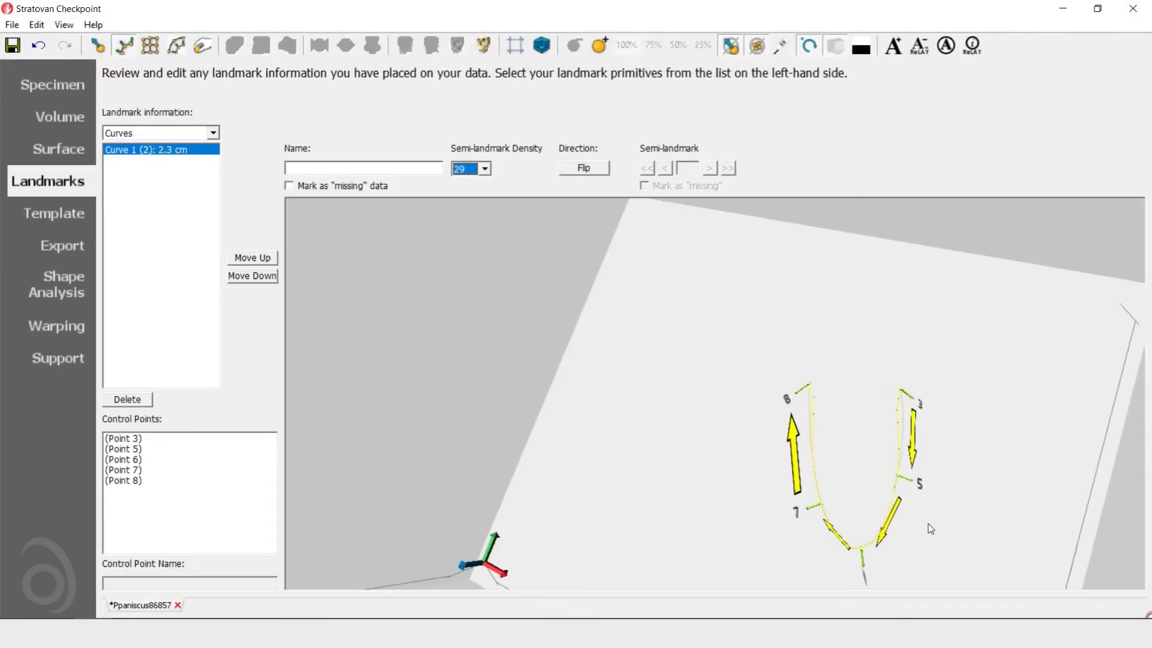
{"action": "scroll", "coordinate": [928, 529], "scroll_direction": "up", "scroll_amount": 4}
{"action": "middle_click_drag", "start_coordinate": [997, 475], "coordinate": [777, 326]}
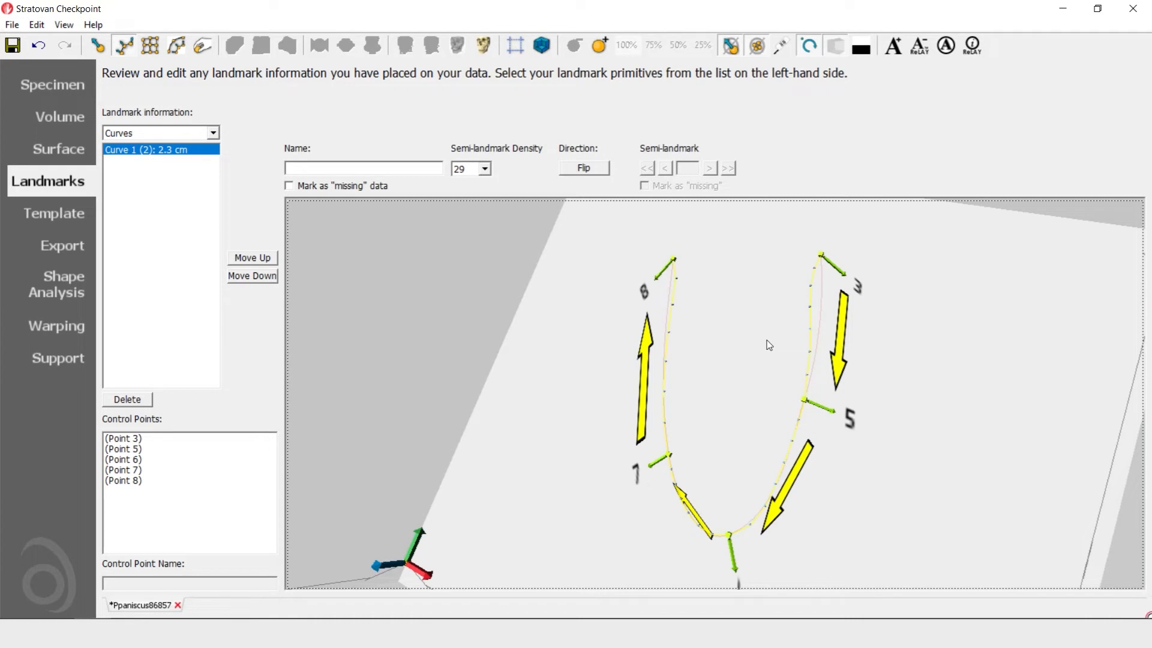
{"action": "left_click_drag", "start_coordinate": [766, 341], "coordinate": [787, 364]}
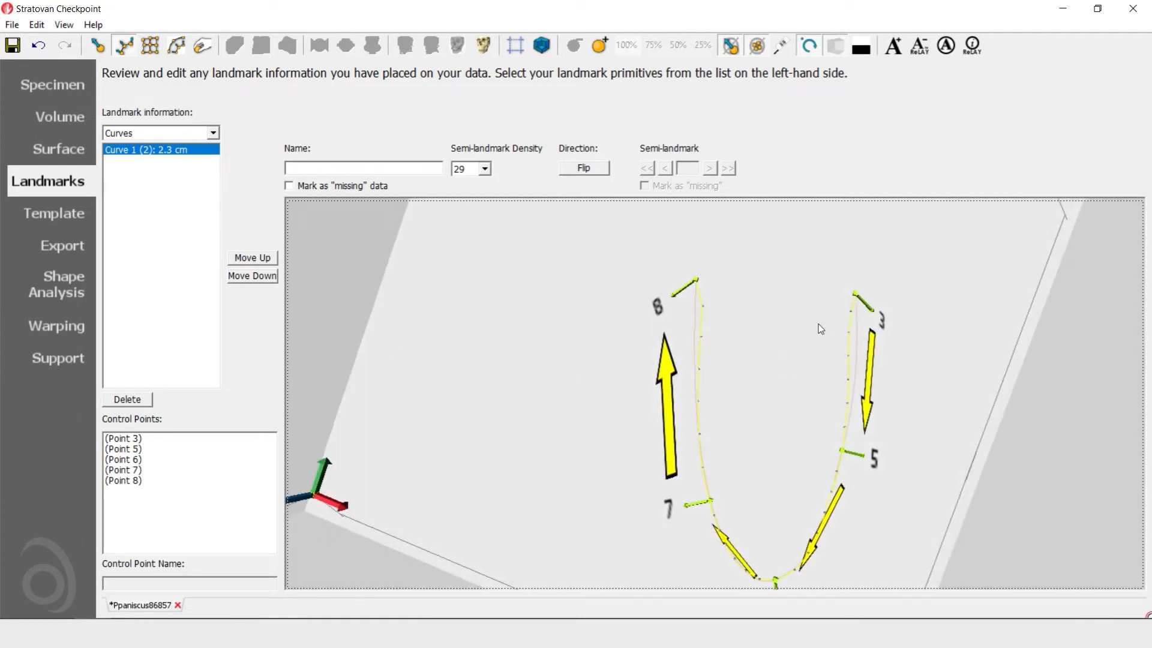
Return to the enlarged axial slice and move the crosshair onto the curve's control point at the root tip
{"action": "left_click", "coordinate": [57, 150]}
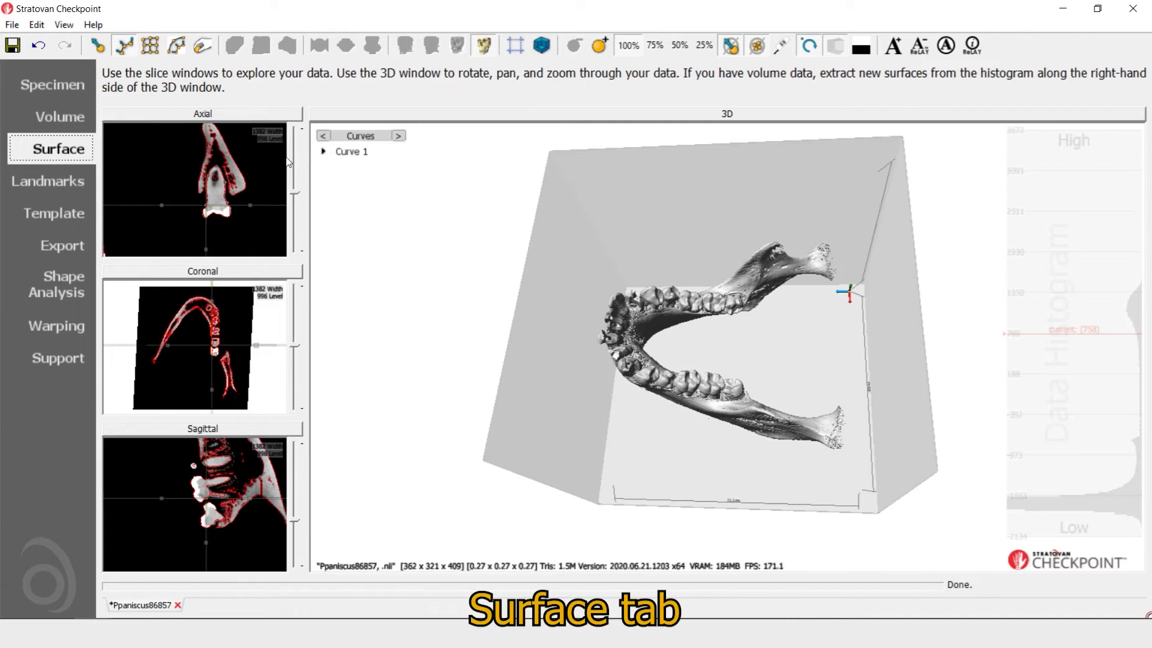
{"action": "left_click", "coordinate": [261, 116]}
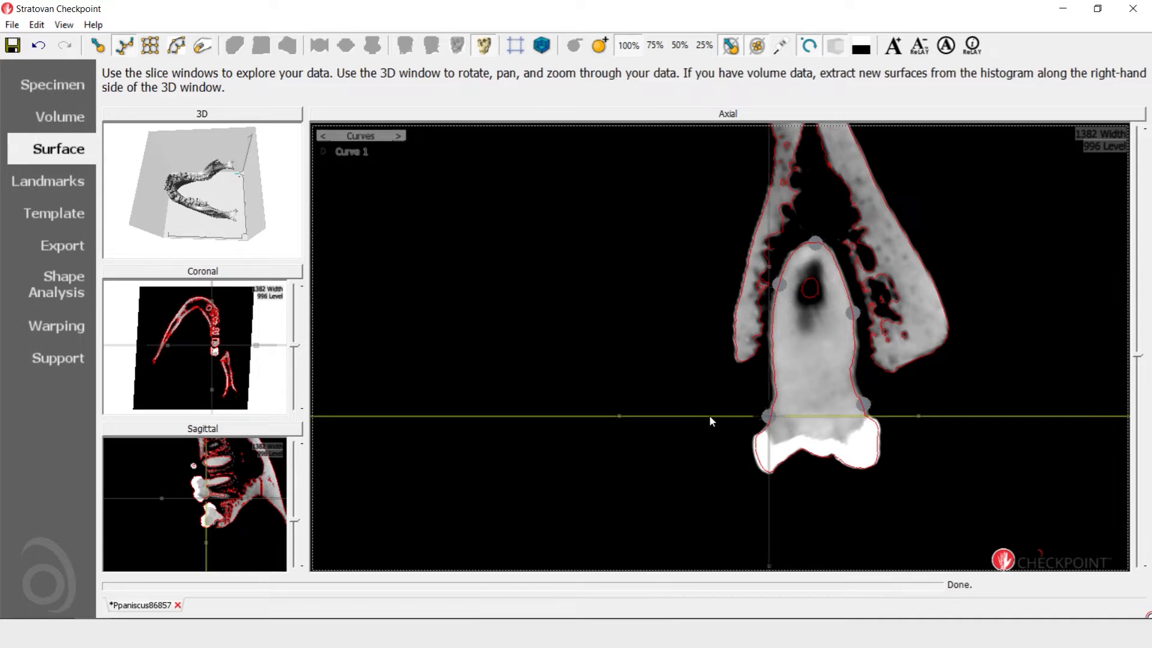
{"action": "left_click_drag", "start_coordinate": [709, 415], "coordinate": [815, 243]}
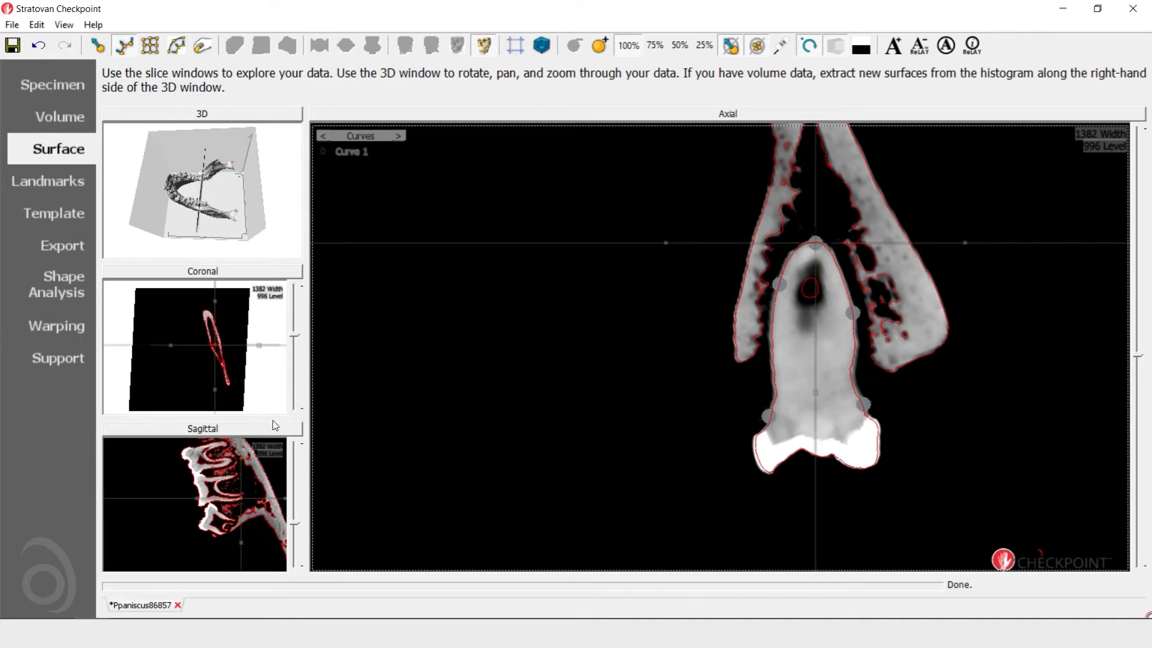
Draw a second five-point curve around the same root in the enlarged sagittal slice, from the crown base over the tip towards the root fork
{"action": "left_click", "coordinate": [231, 433]}
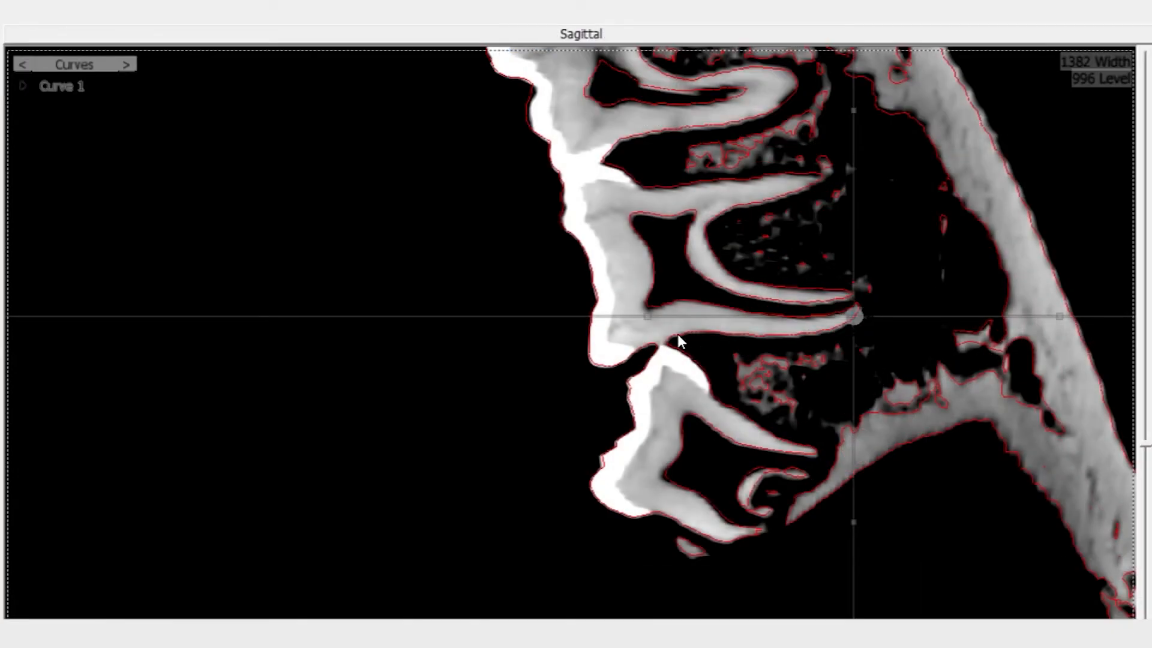
{"action": "left_click", "coordinate": [678, 334]}
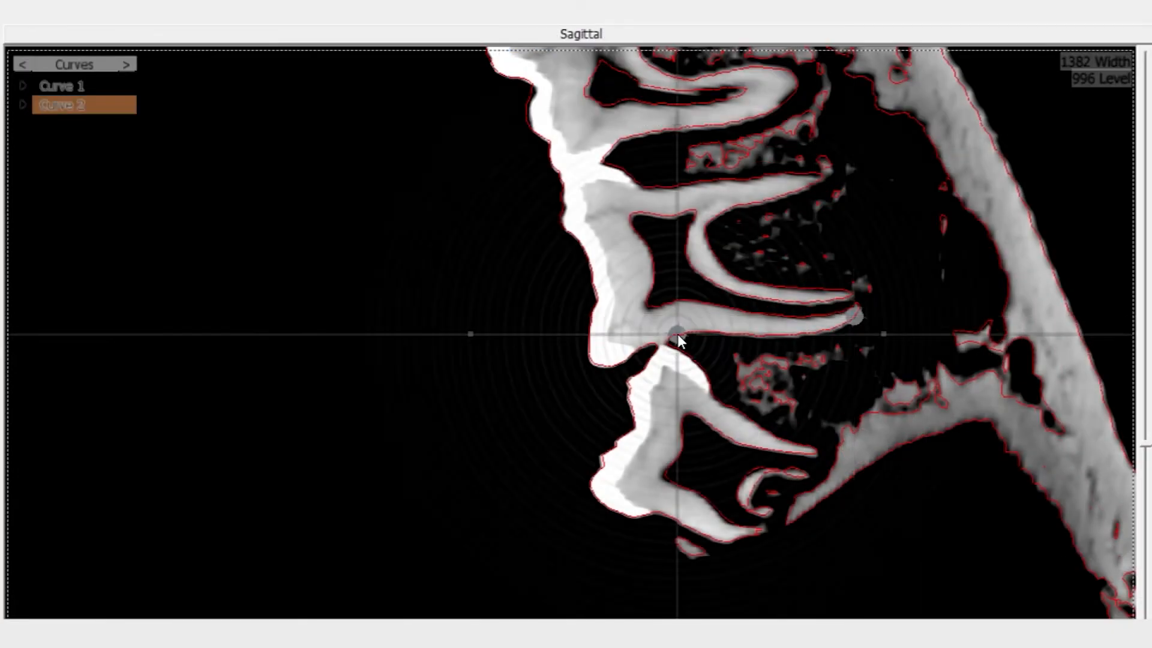
{"action": "left_click", "coordinate": [816, 335]}
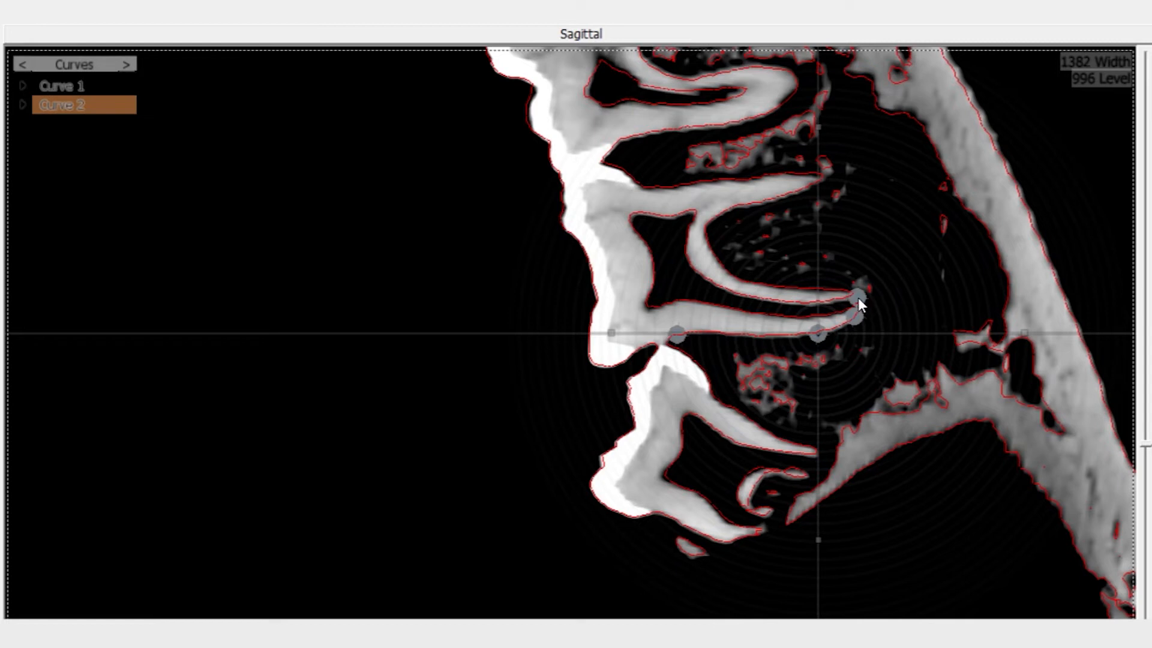
{"action": "left_click", "coordinate": [858, 298]}
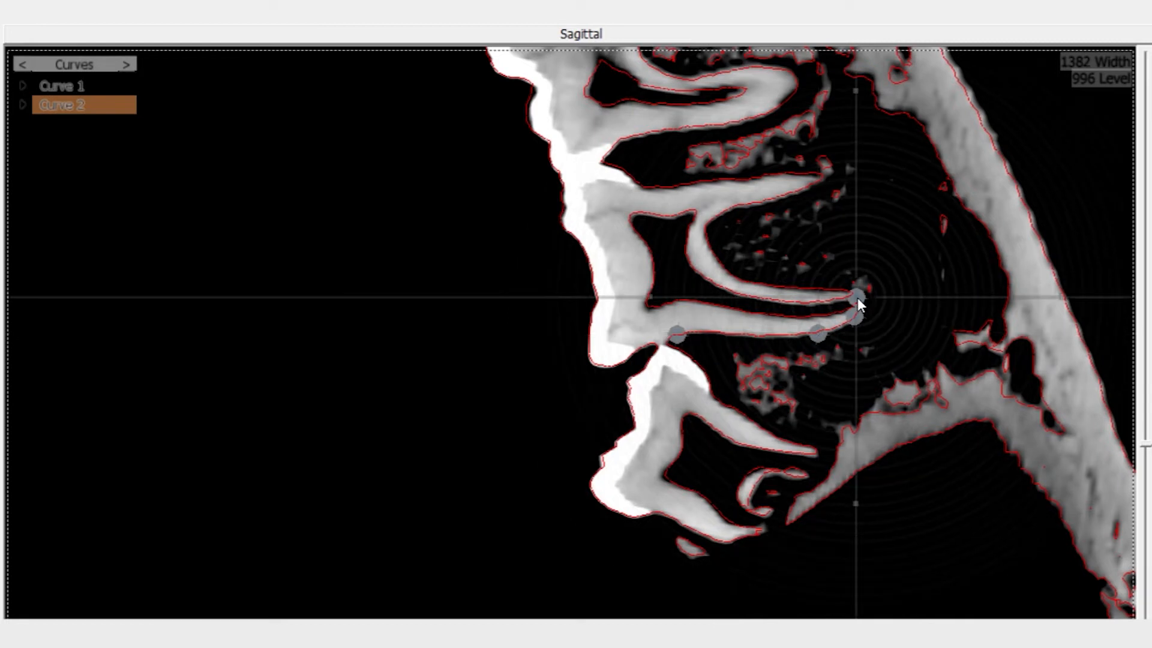
{"action": "left_click", "coordinate": [794, 292]}
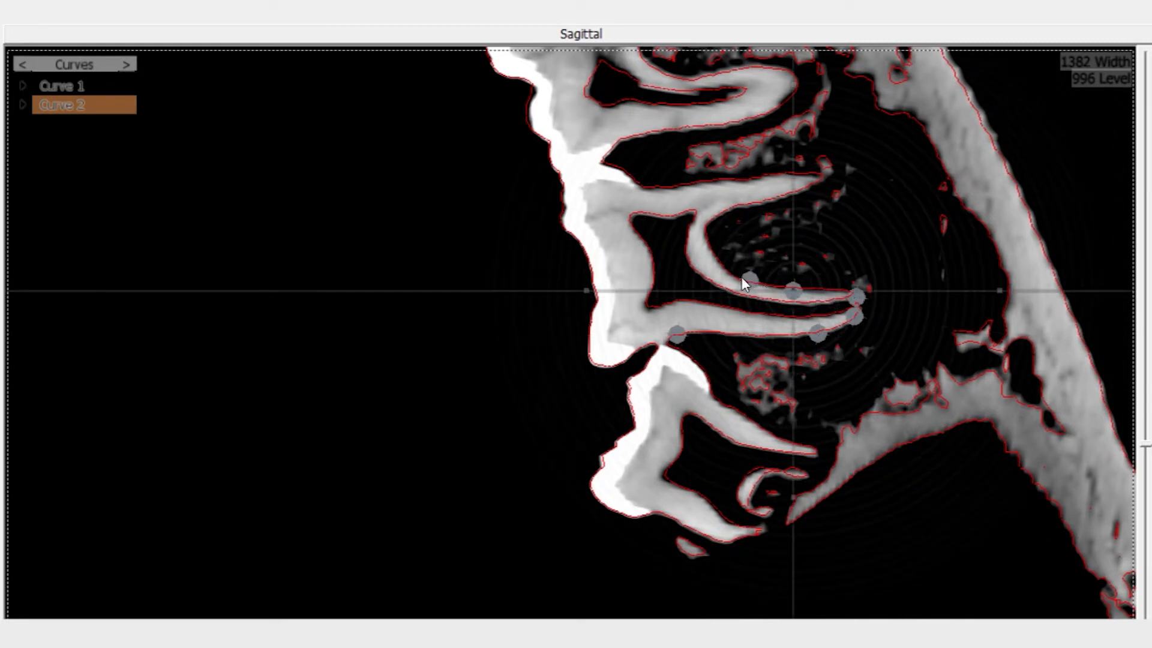
{"action": "left_click", "coordinate": [717, 261]}
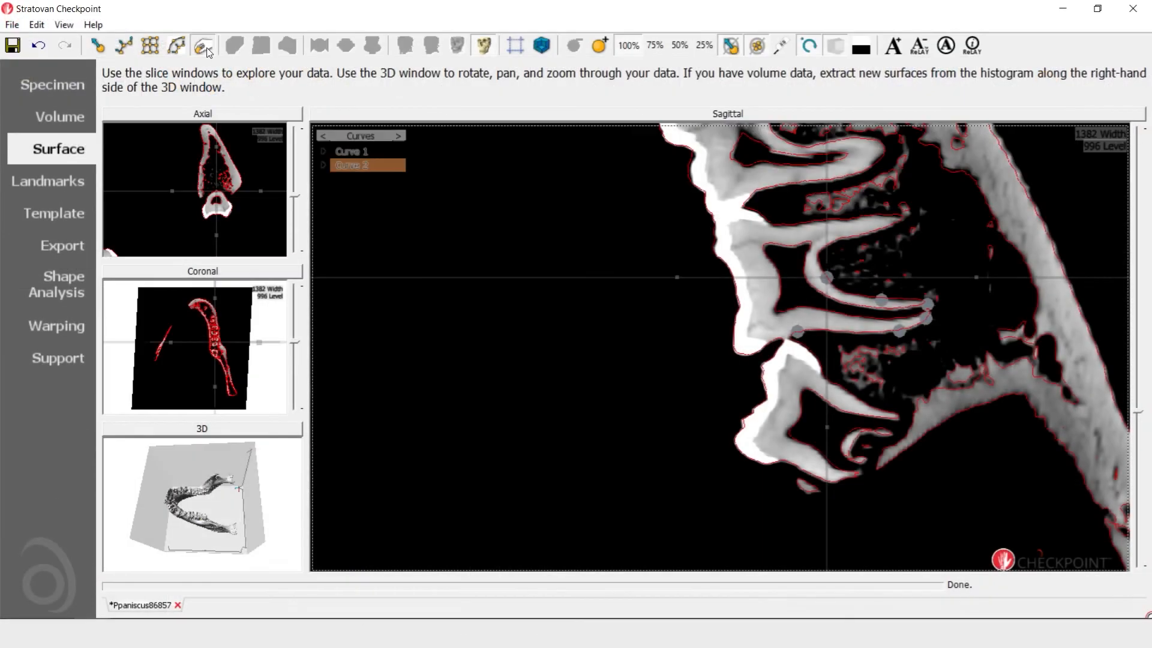
Join control point 3 of Curve 1 with control point 3 of Curve 2 at the root tip
{"action": "left_click", "coordinate": [926, 318]}
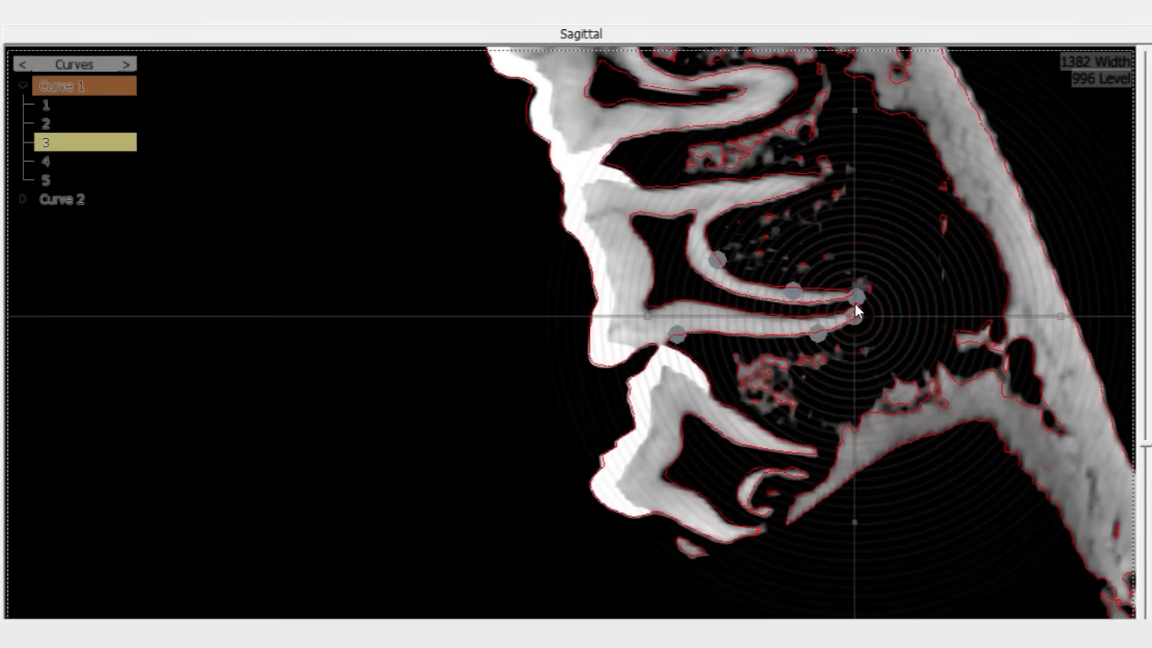
{"action": "left_click", "coordinate": [858, 296]}
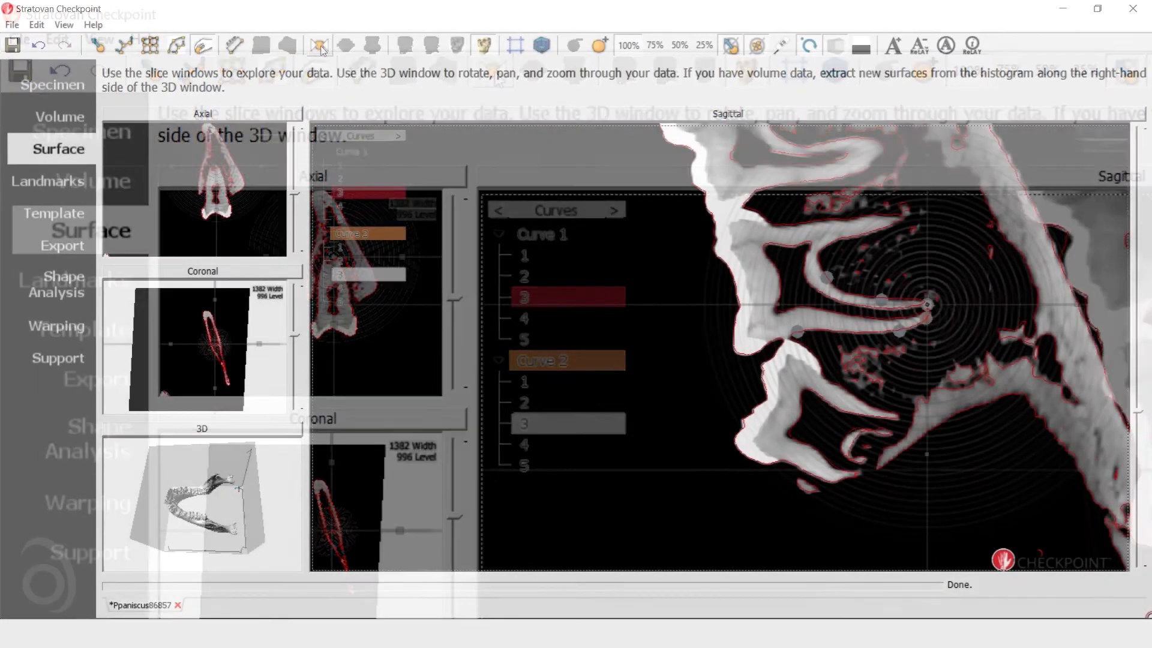
{"action": "left_click", "coordinate": [495, 72]}
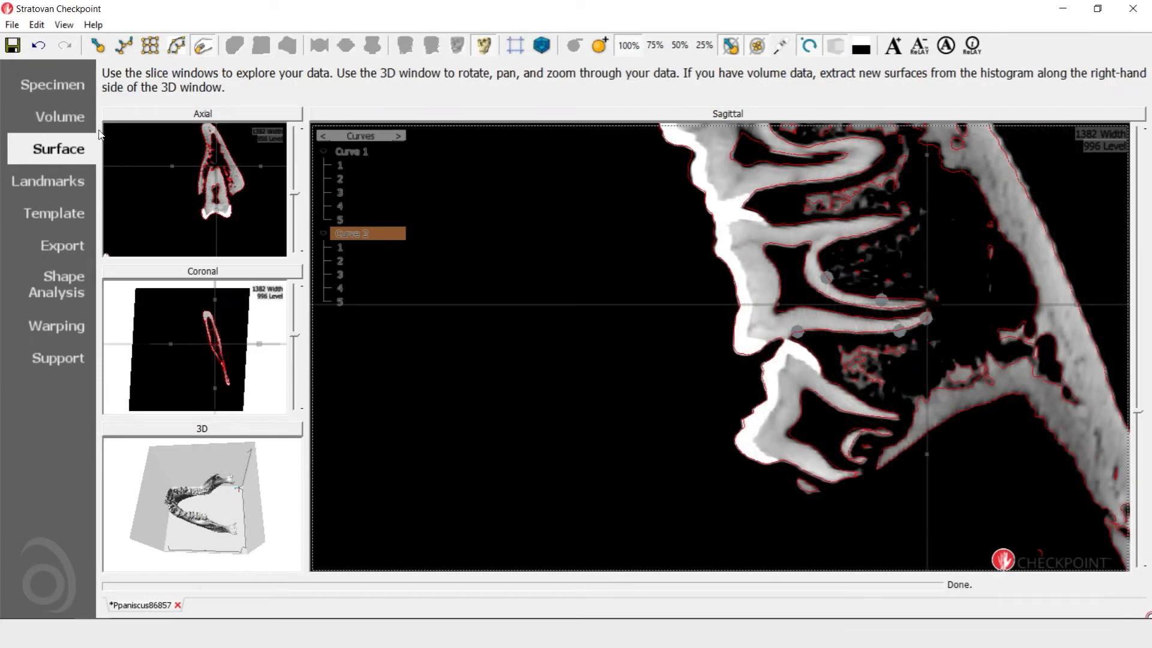
Set the semi-landmark density of Curve 2 to 29 and inspect the spacing of its points in 3D
{"action": "left_click", "coordinate": [56, 185]}
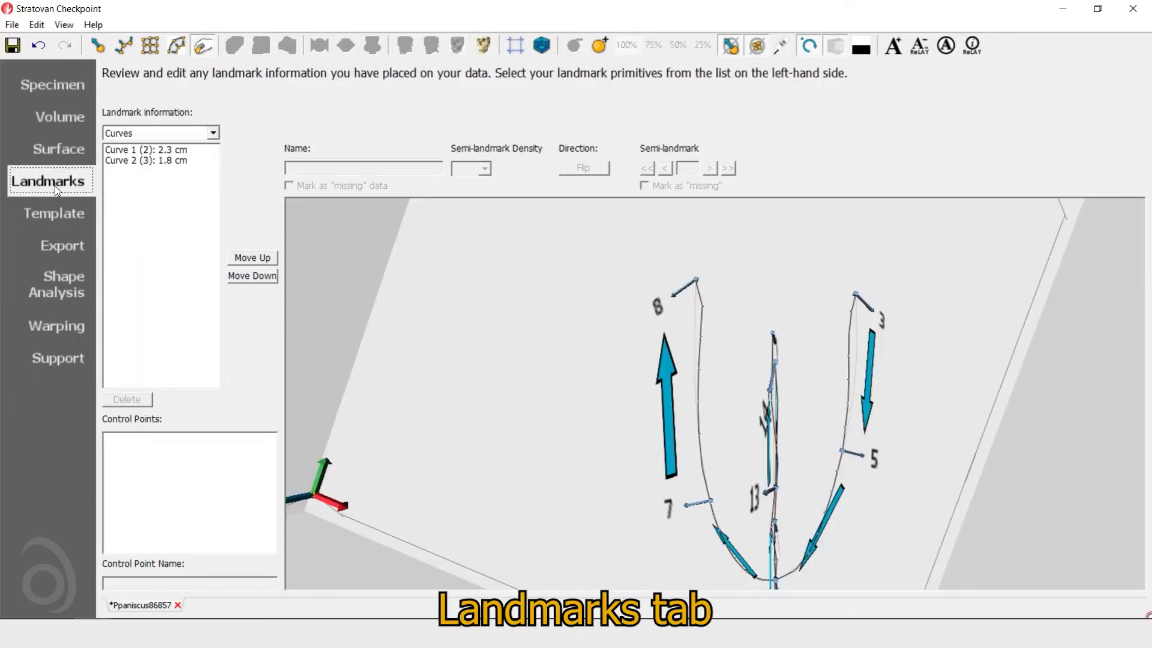
{"action": "left_click_drag", "start_coordinate": [661, 372], "coordinate": [813, 362]}
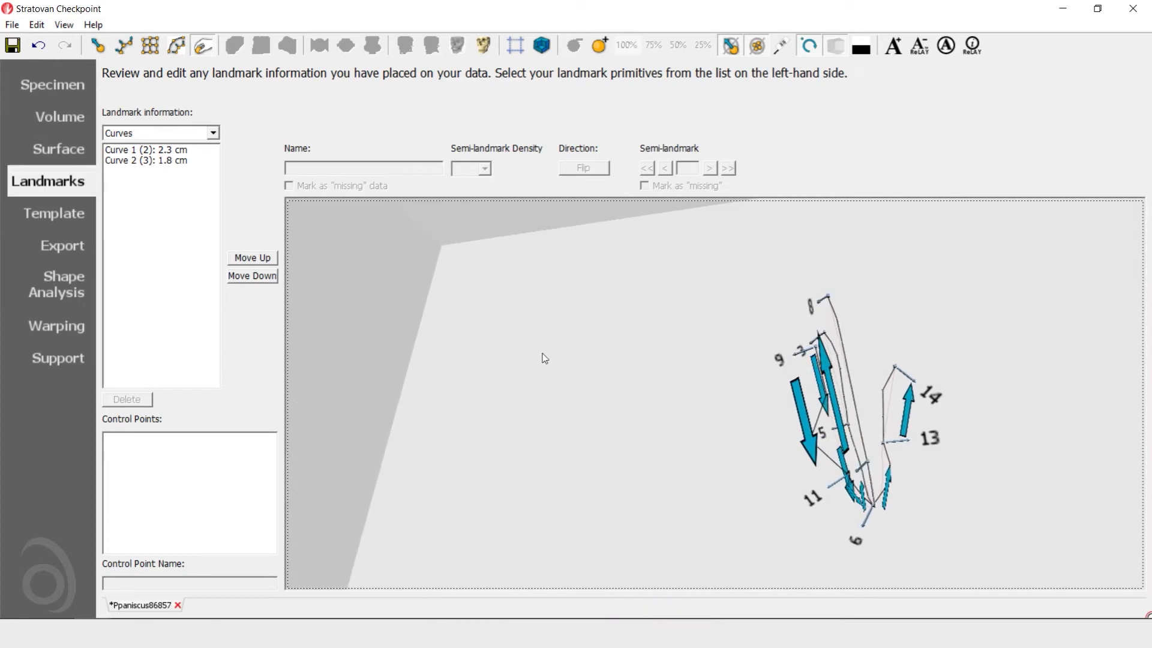
{"action": "left_click", "coordinate": [161, 162]}
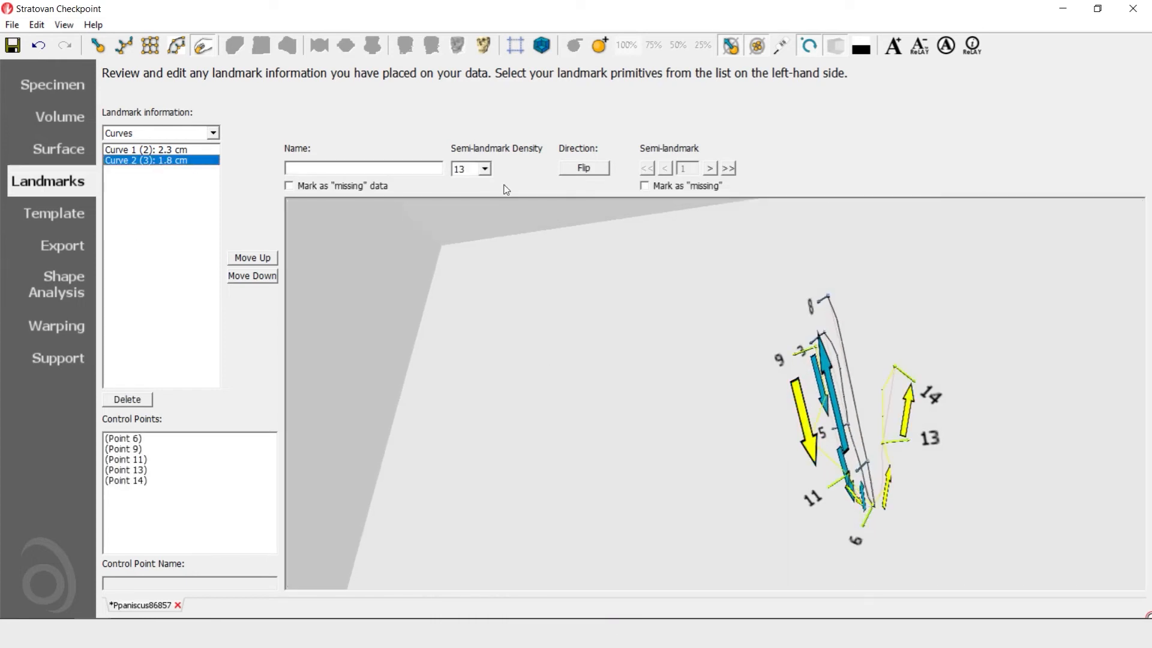
{"action": "left_click", "coordinate": [484, 168]}
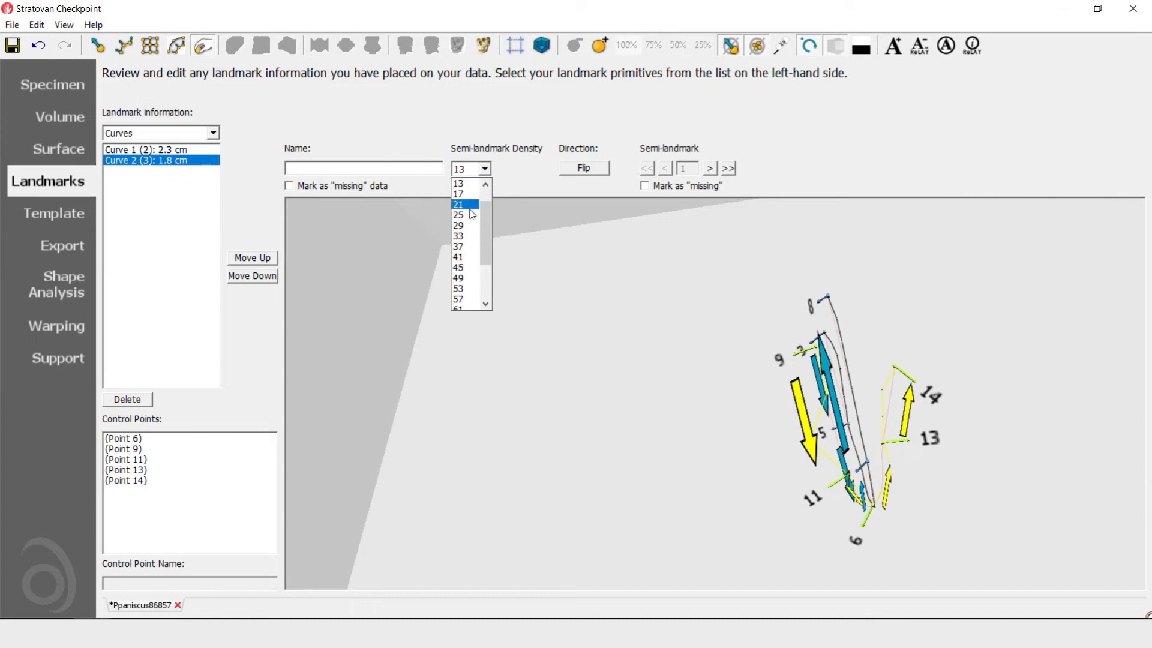
{"action": "left_click", "coordinate": [462, 225]}
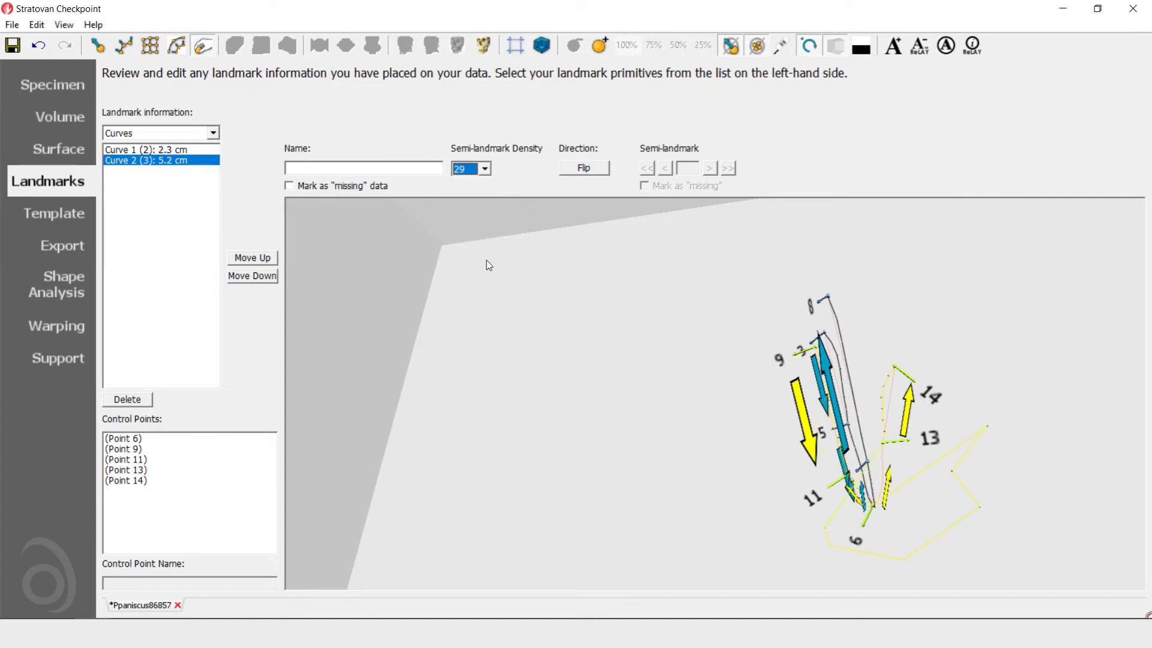
{"action": "left_click_drag", "start_coordinate": [1030, 437], "coordinate": [960, 427]}
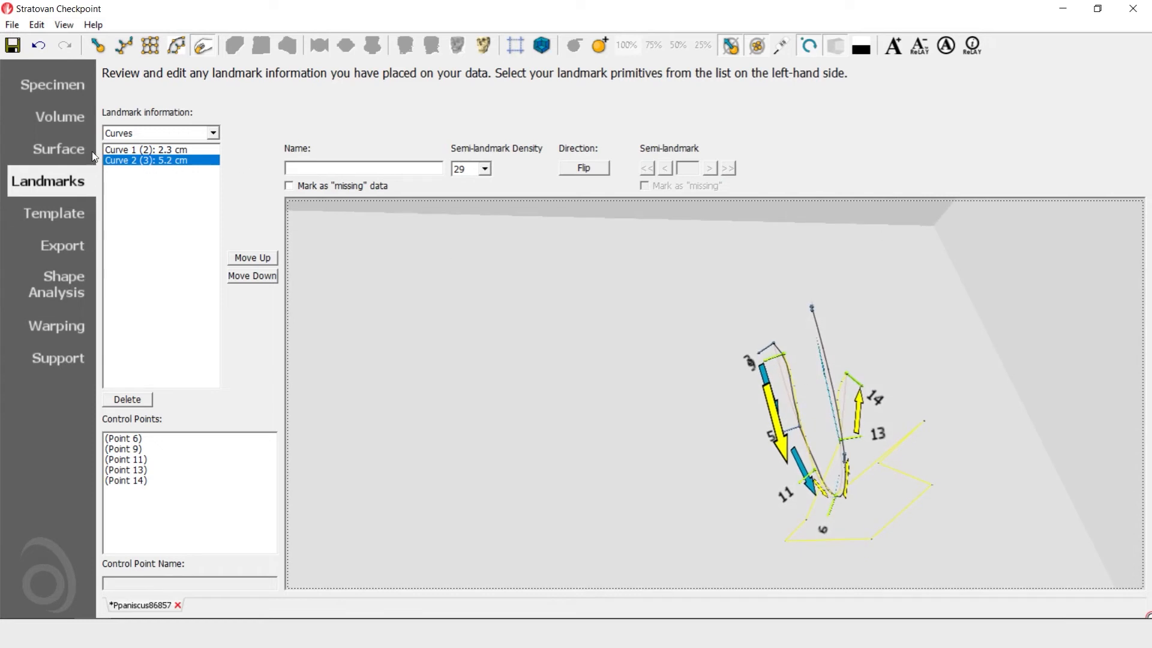
{"action": "mouse_move", "coordinate": [892, 482]}
{"action": "left_mouse_down"}
{"action": "mouse_move", "coordinate": [909, 441]}
{"action": "mouse_move", "coordinate": [903, 474]}
{"action": "left_mouse_up"}
Return to the enlarged sagittal slice and select the control point shared by both curves at the root tip
{"action": "left_click", "coordinate": [58, 150]}
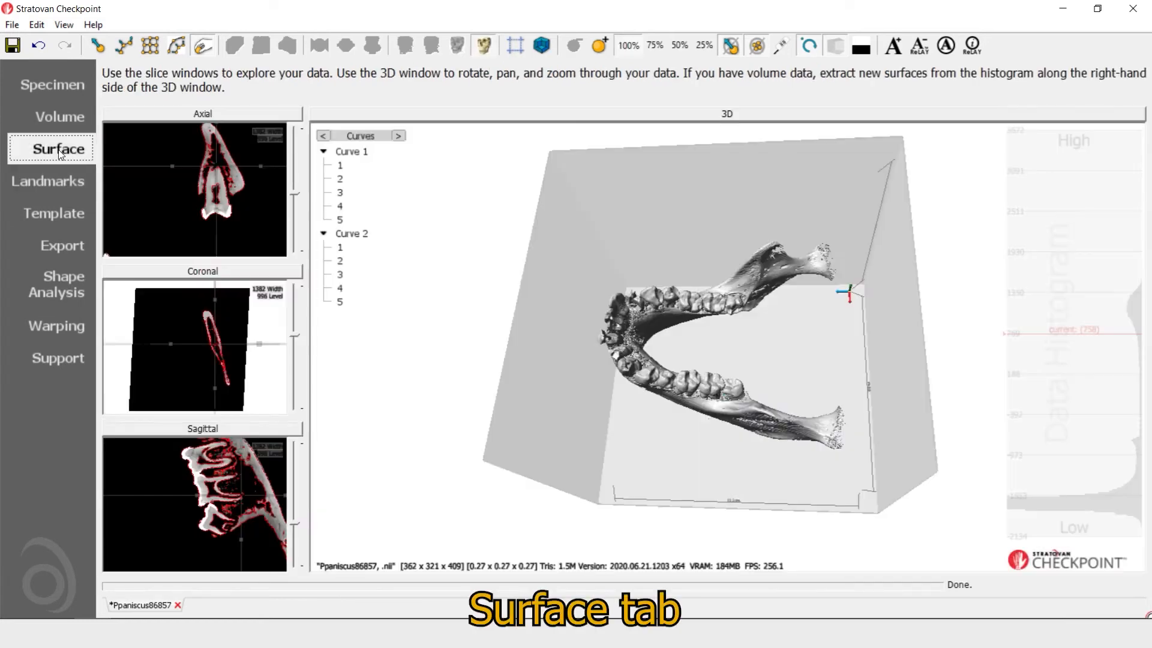
{"action": "left_click", "coordinate": [231, 430]}
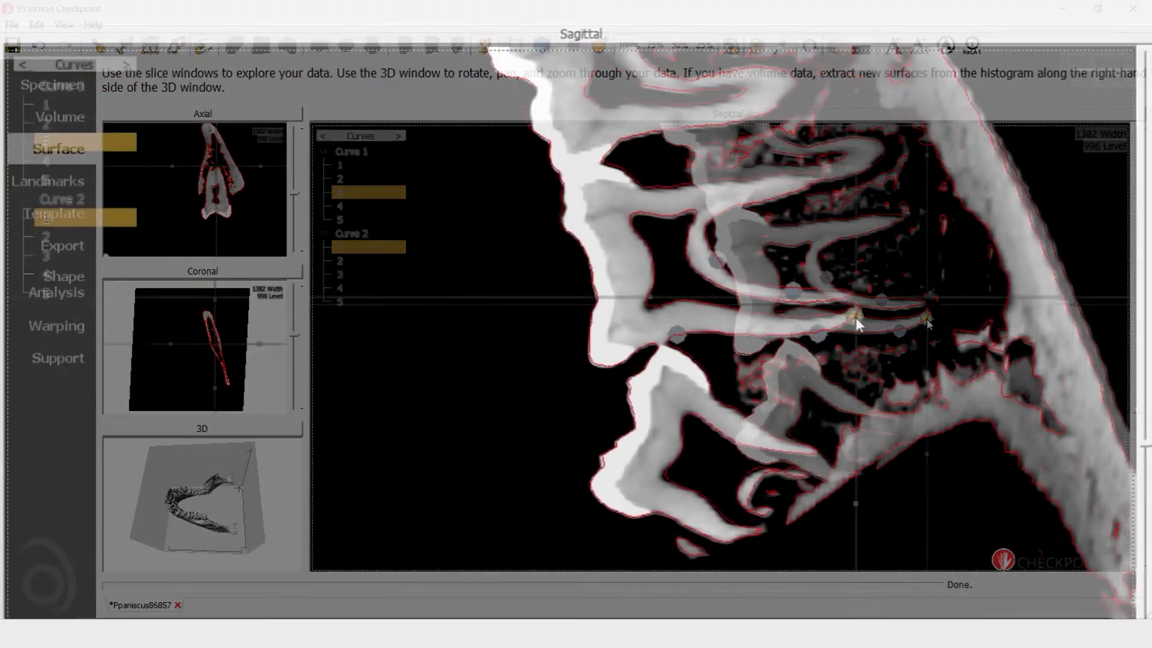
{"action": "left_click", "coordinate": [927, 319]}
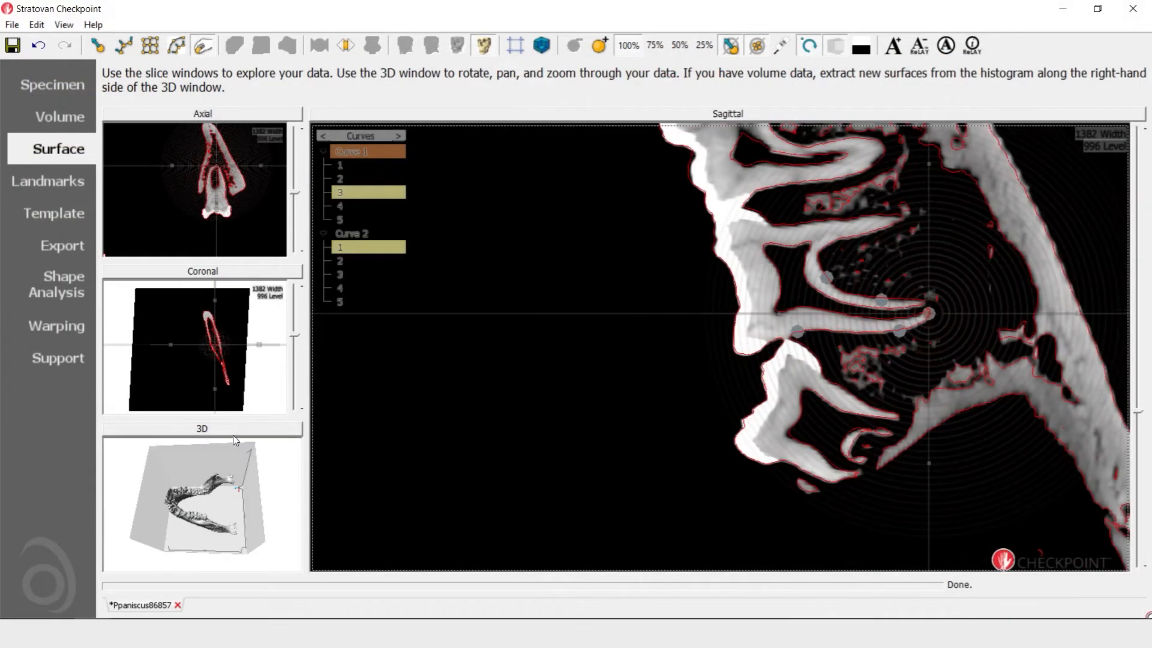
Hide the bone surface in the enlarged 3D view and examine the two joined curves up close
{"action": "left_click", "coordinate": [233, 437]}
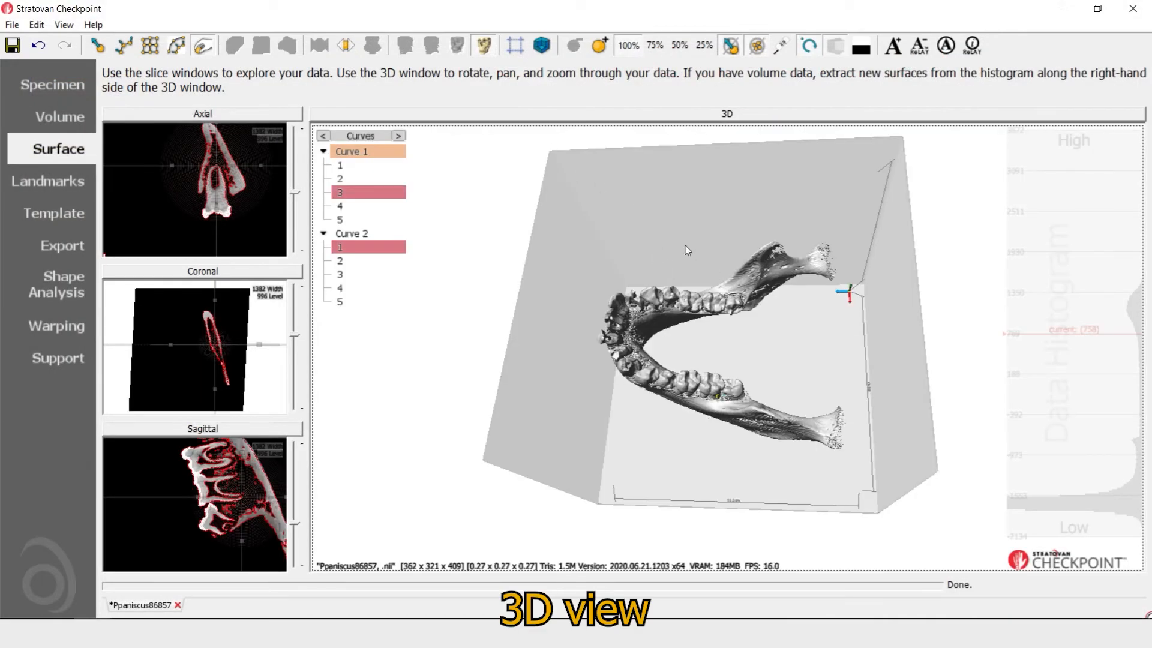
{"action": "left_click_drag", "start_coordinate": [751, 444], "coordinate": [844, 330]}
{"action": "scroll", "coordinate": [811, 335], "scroll_direction": "up", "scroll_amount": 10}
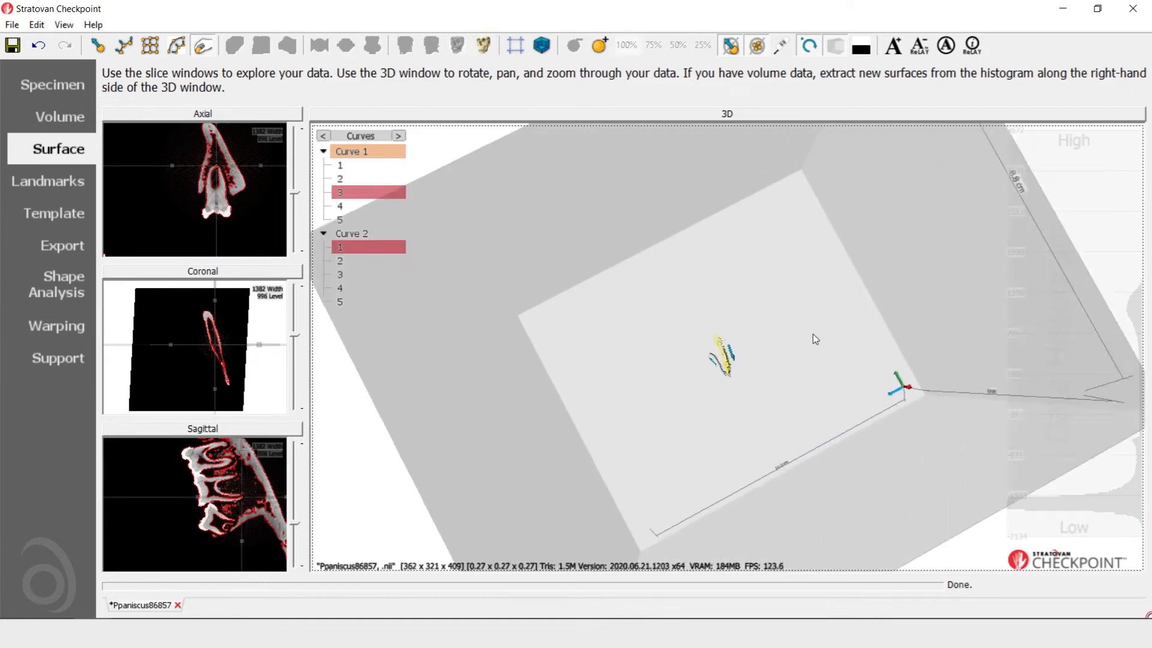
{"action": "scroll", "coordinate": [777, 313], "scroll_direction": "up", "scroll_amount": 4}
{"action": "left_click_drag", "start_coordinate": [777, 313], "coordinate": [886, 357]}
{"action": "scroll", "coordinate": [887, 356], "scroll_direction": "up", "scroll_amount": 3}
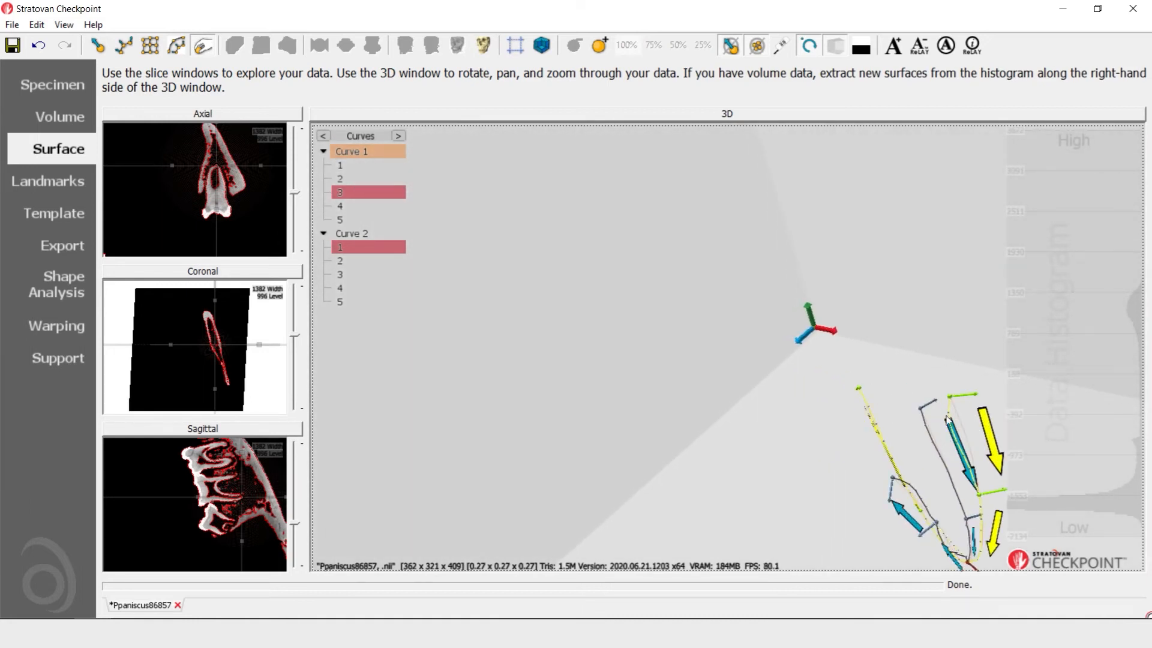
{"action": "left_click_drag", "start_coordinate": [957, 414], "coordinate": [911, 367]}
Go back to the enlarged sagittal slice and reselect the shared control point at the root tip
{"action": "left_click", "coordinate": [233, 430]}
{"action": "left_click", "coordinate": [930, 314]}
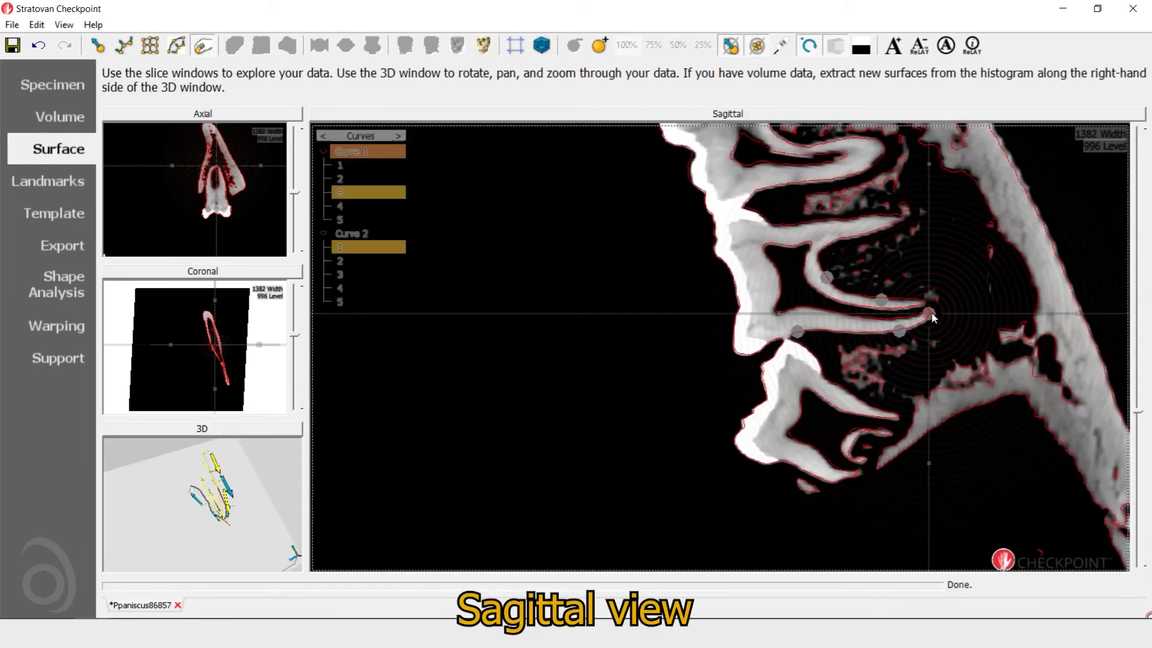
{"action": "left_click", "coordinate": [931, 313]}
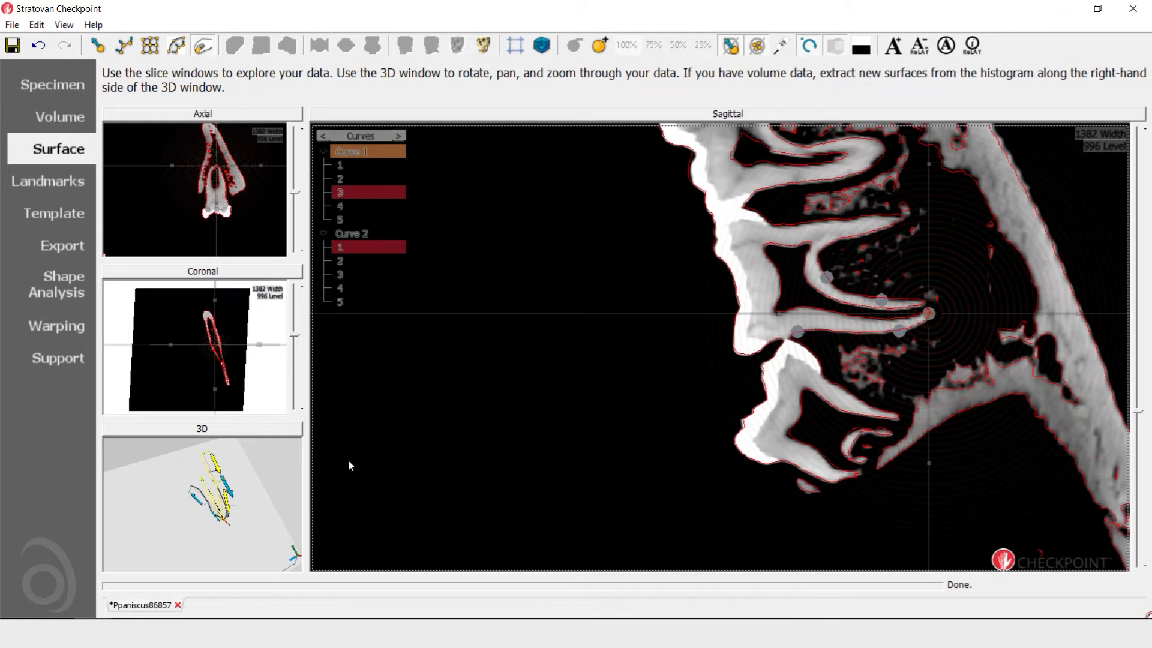
Highlight Curve 2 and Curve 1 in turn in the enlarged 3D view and examine how they meet at the root tip
{"action": "left_click", "coordinate": [220, 428]}
{"action": "left_click_drag", "start_coordinate": [822, 378], "coordinate": [853, 385]}
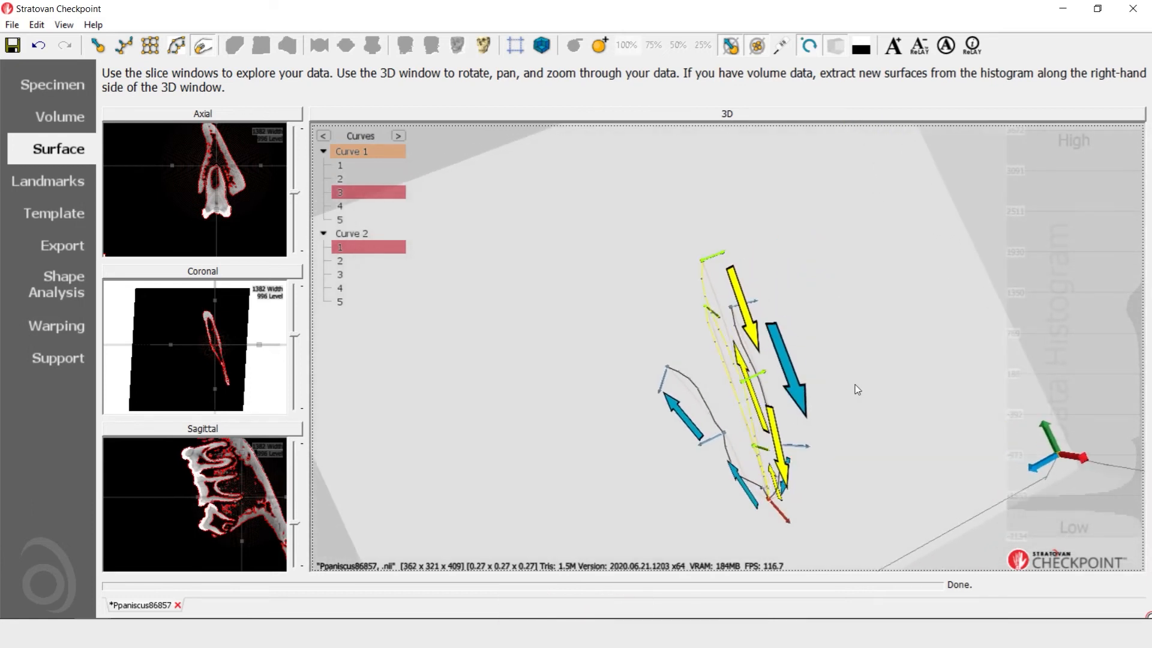
{"action": "left_click", "coordinate": [354, 233]}
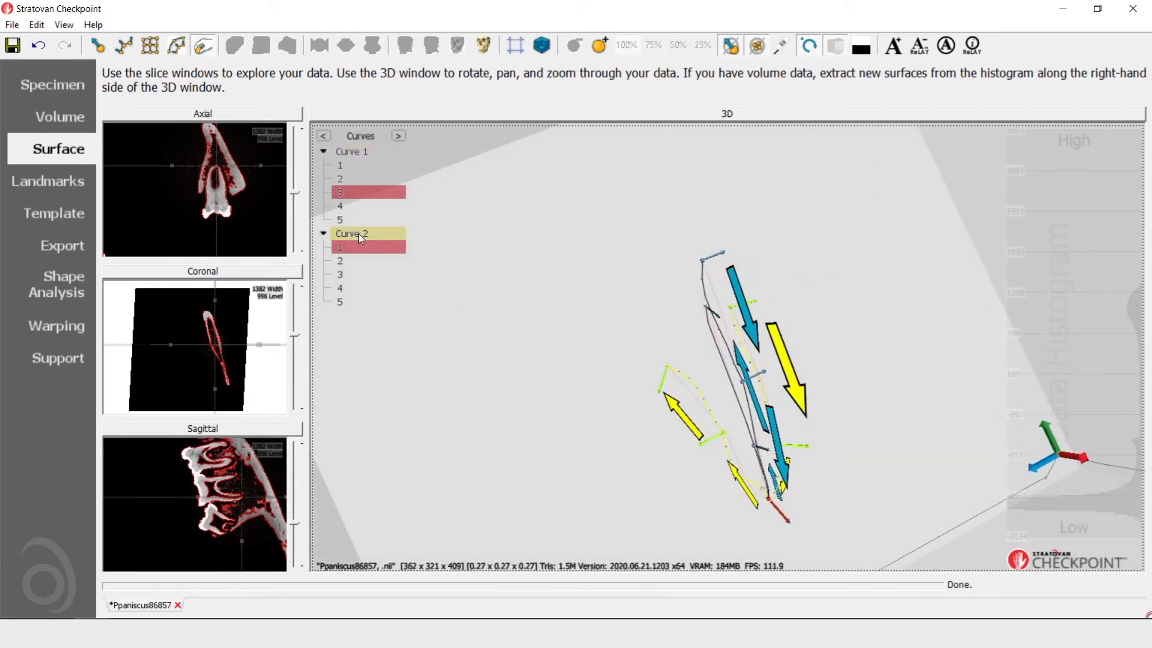
{"action": "mouse_move", "coordinate": [748, 277]}
{"action": "left_mouse_down"}
{"action": "mouse_move", "coordinate": [781, 276]}
{"action": "mouse_move", "coordinate": [734, 283]}
{"action": "left_mouse_up"}
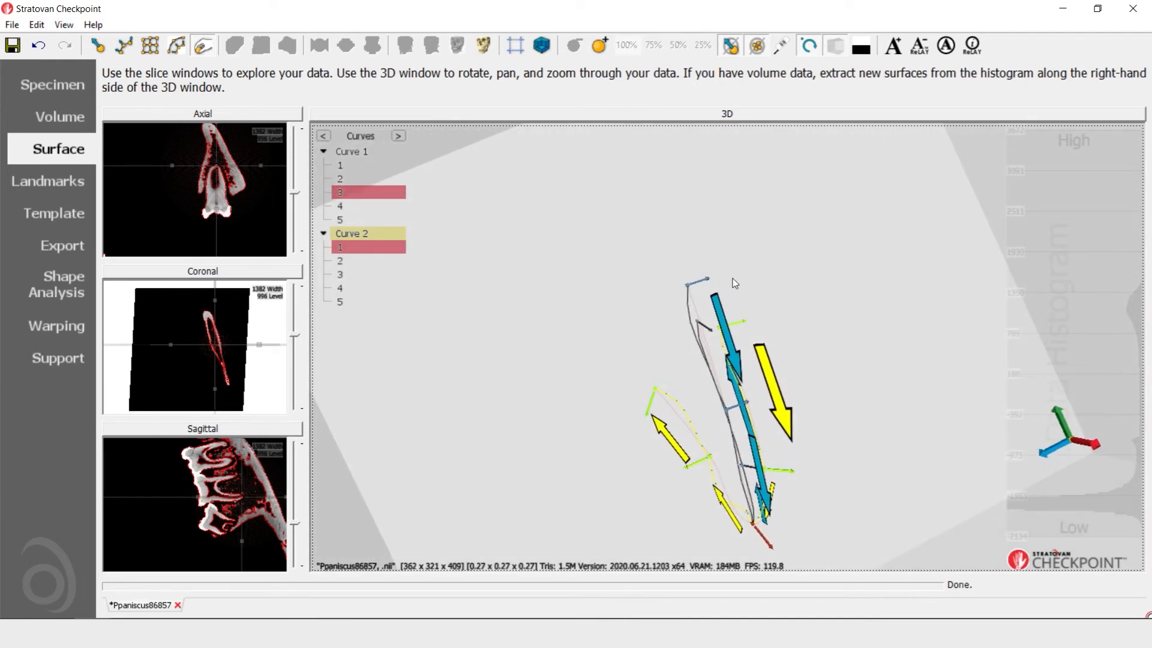
{"action": "left_click", "coordinate": [341, 152]}
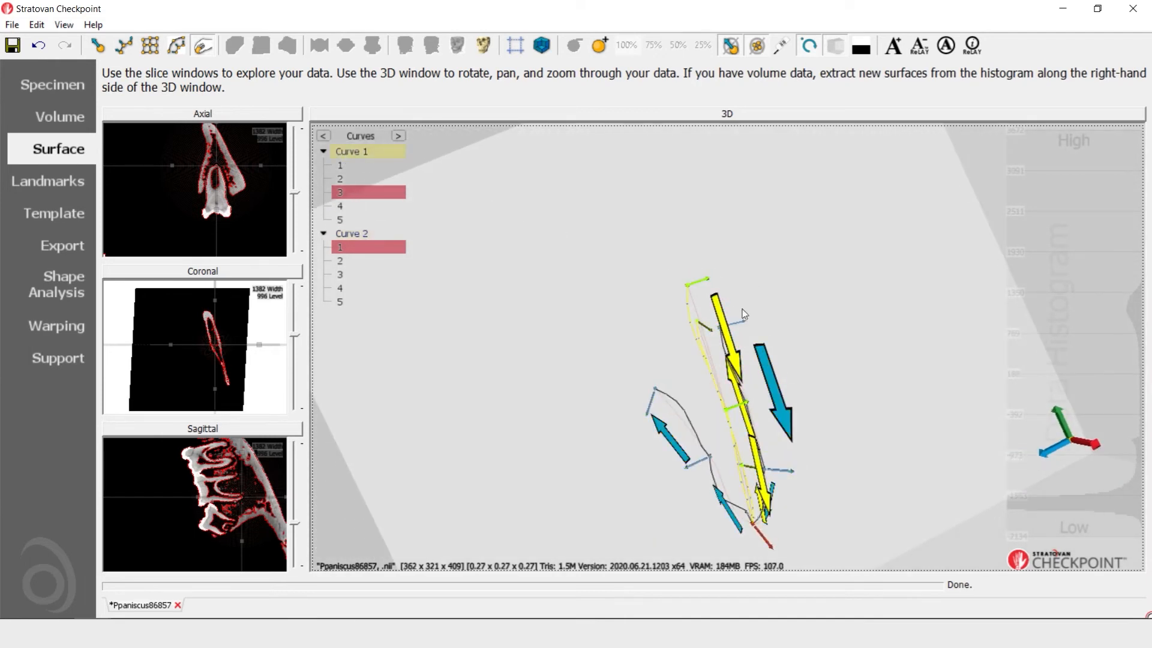
{"action": "left_click_drag", "start_coordinate": [743, 313], "coordinate": [726, 358]}
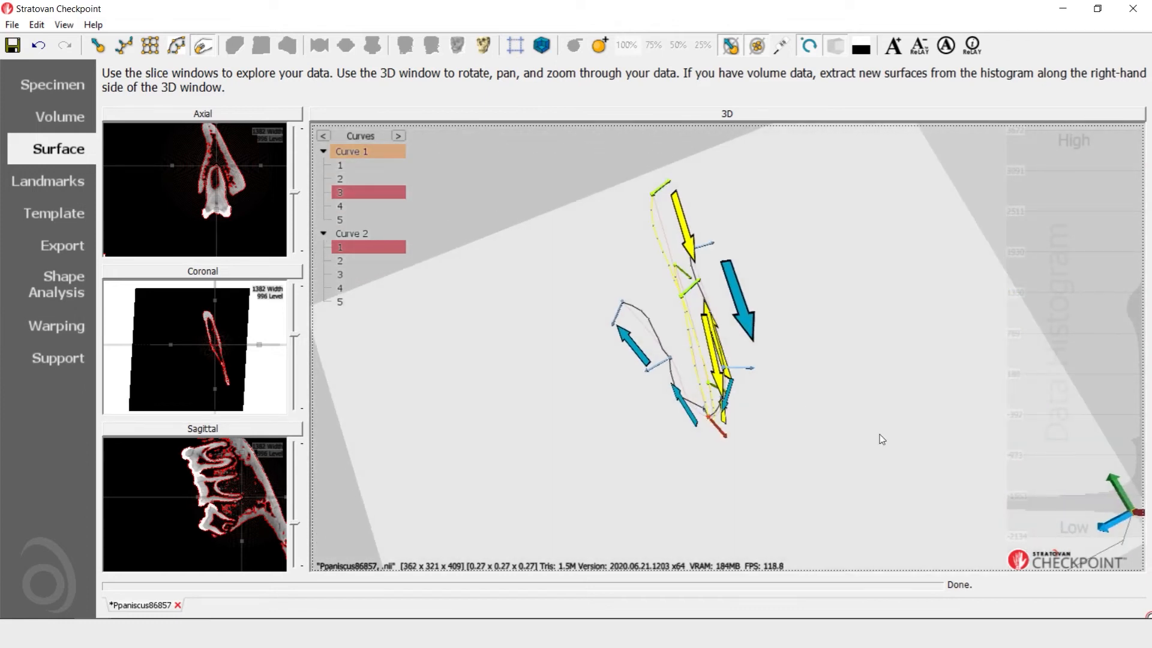
{"action": "left_click_drag", "start_coordinate": [787, 334], "coordinate": [807, 332]}
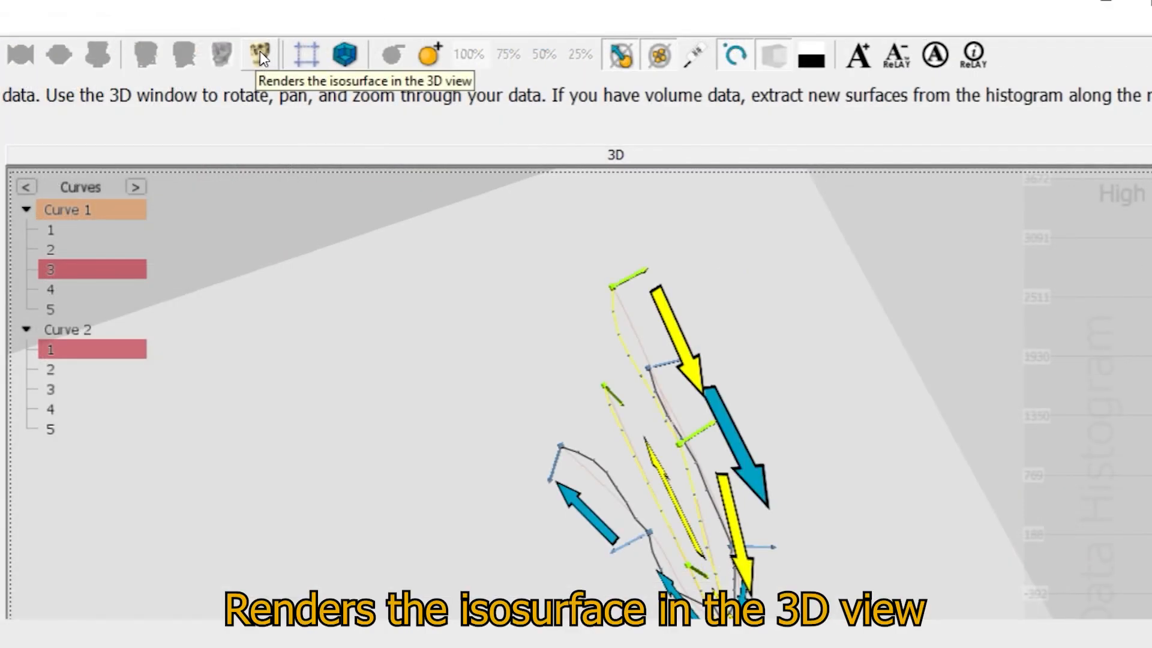
Render the isosurface in the 3D view and examine where the curves emerge beside the molar root
{"action": "left_click", "coordinate": [260, 52]}
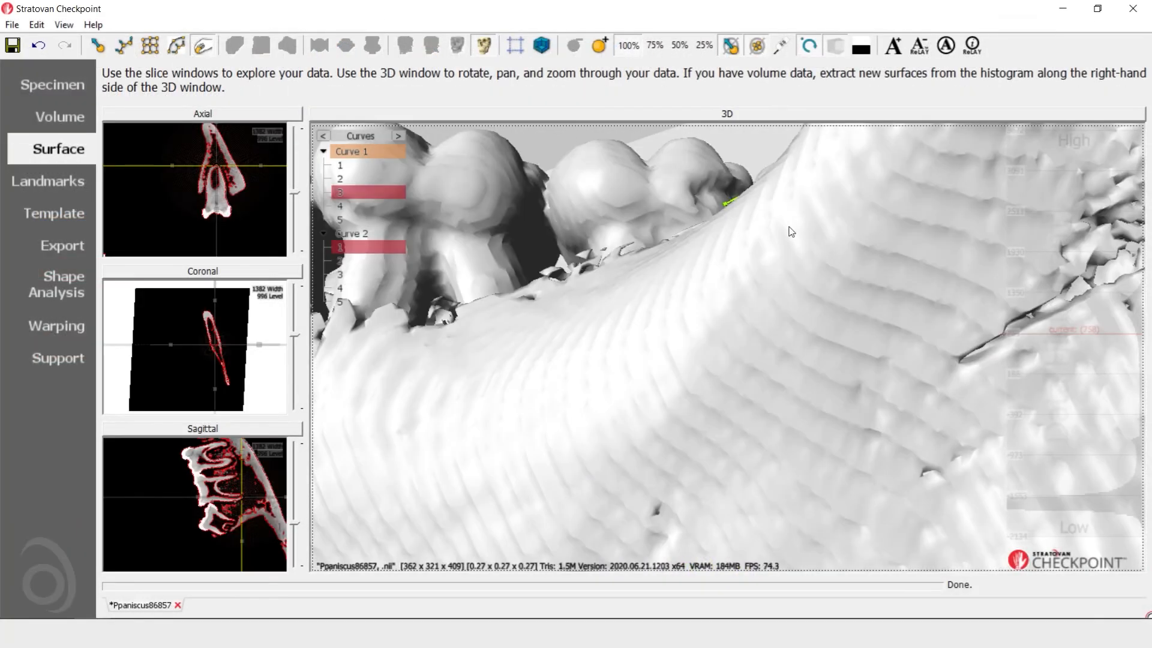
{"action": "scroll", "coordinate": [789, 229], "scroll_direction": "up", "scroll_amount": 1}
{"action": "scroll", "coordinate": [789, 229], "scroll_direction": "down", "scroll_amount": 4}
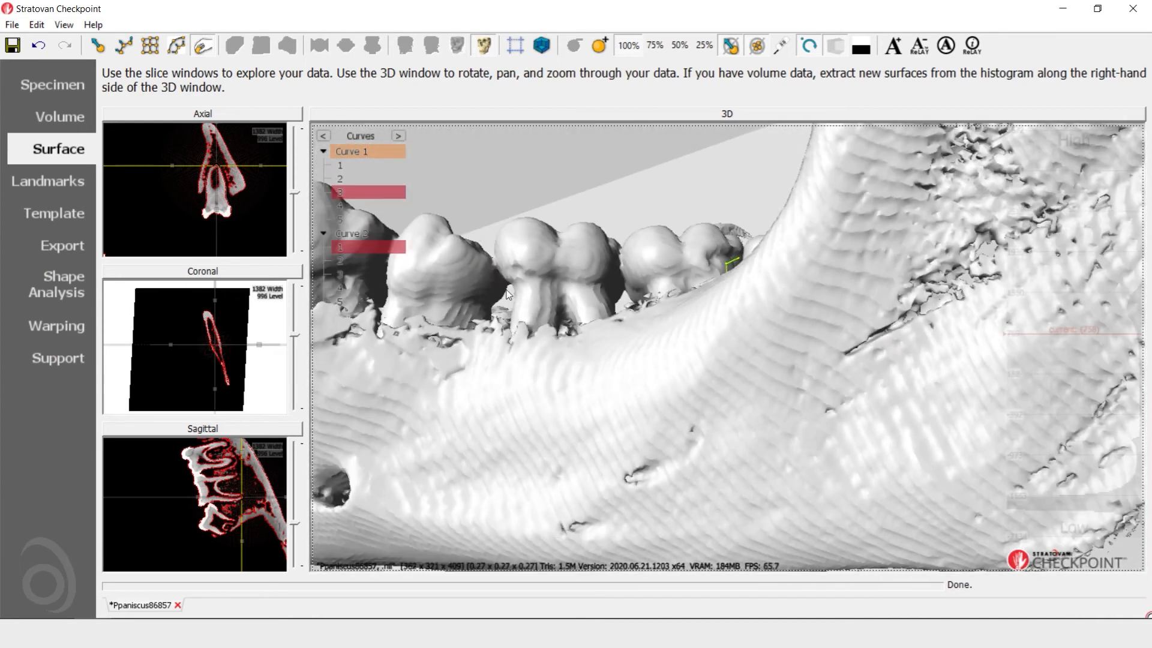
{"action": "left_click_drag", "start_coordinate": [506, 291], "coordinate": [522, 382]}
{"action": "mouse_move", "coordinate": [775, 334]}
{"action": "left_mouse_down"}
{"action": "mouse_move", "coordinate": [783, 357]}
{"action": "mouse_move", "coordinate": [782, 328]}
{"action": "left_mouse_up"}
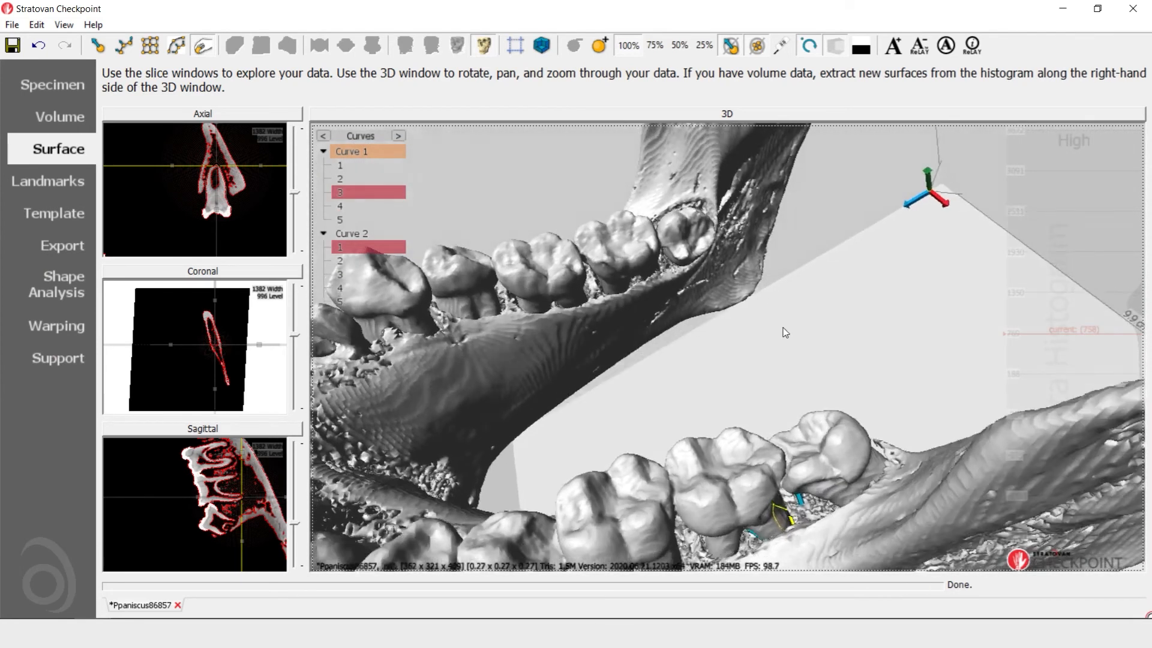
{"action": "scroll", "coordinate": [798, 303], "scroll_direction": "up", "scroll_amount": 5}
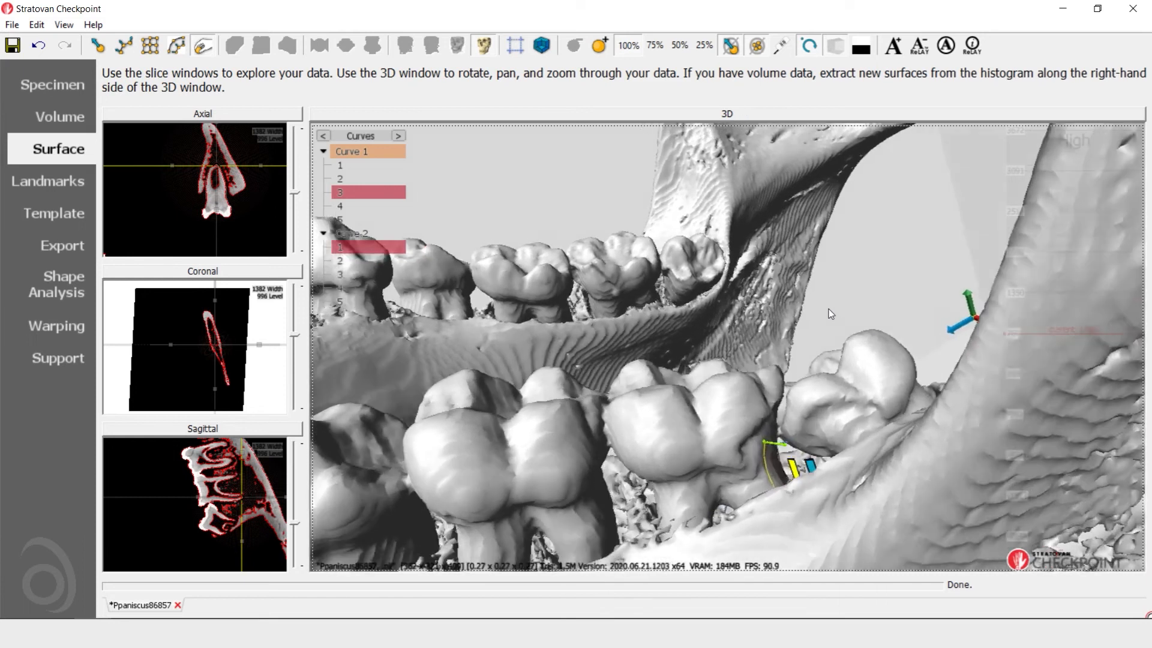
{"action": "scroll", "coordinate": [829, 313], "scroll_direction": "up", "scroll_amount": 2}
{"action": "scroll", "coordinate": [808, 327], "scroll_direction": "down", "scroll_amount": 4}
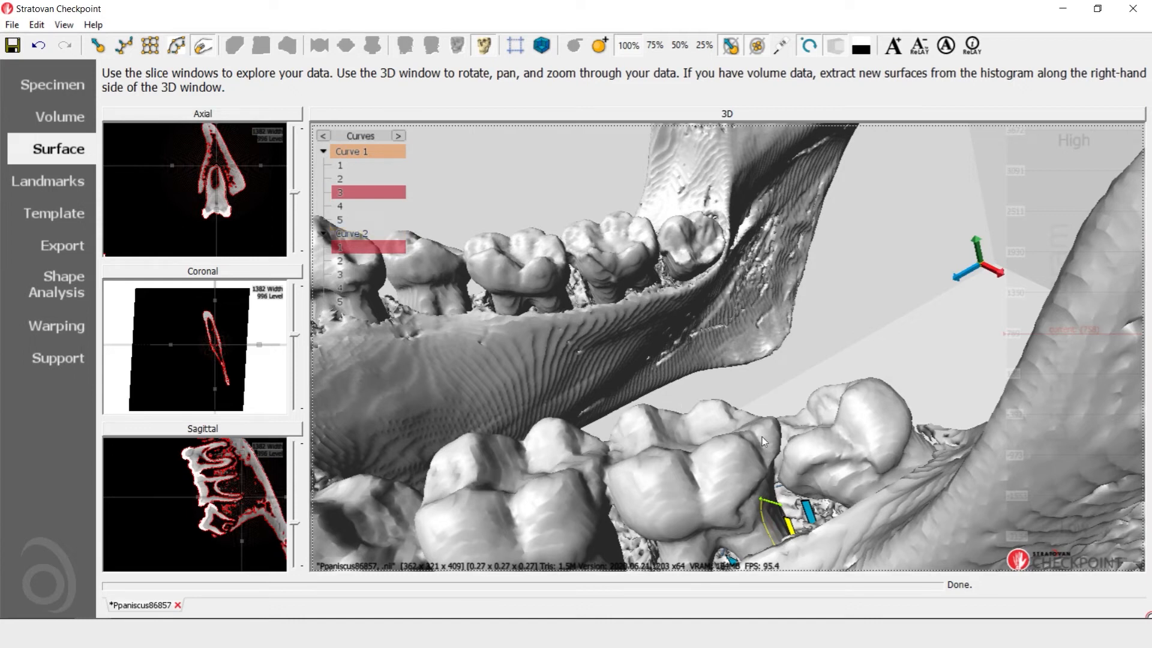
Start a third curve on the 3D surface, placing control points along the outer side of the same molar's crown
{"action": "left_click", "coordinate": [124, 46]}
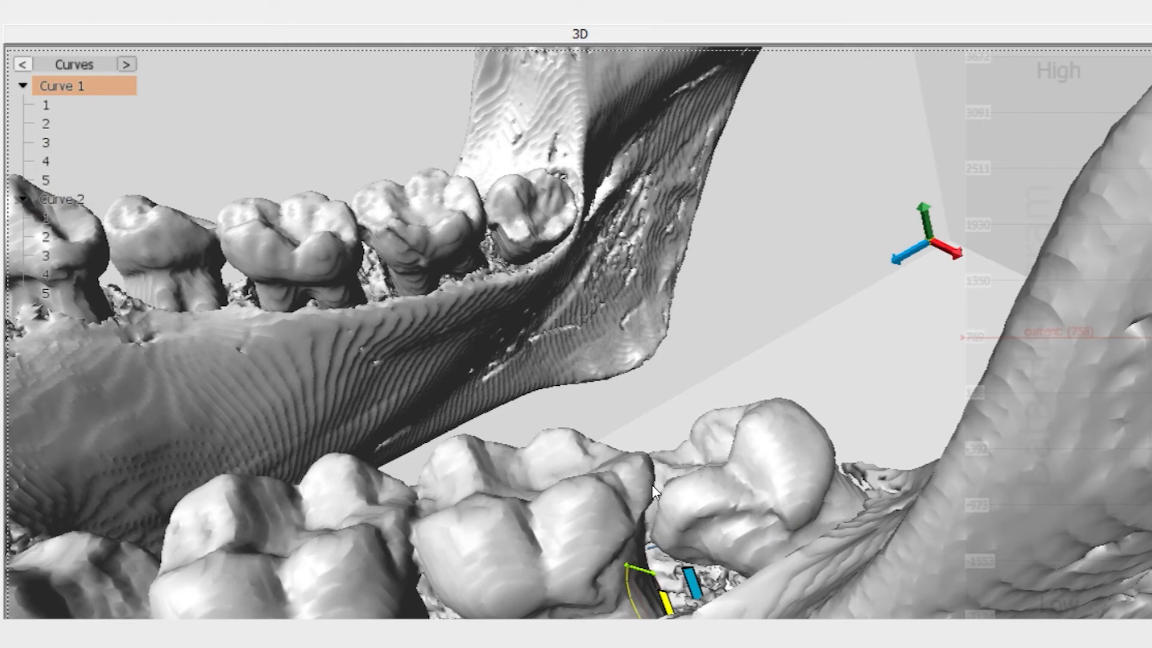
{"action": "left_click_drag", "start_coordinate": [580, 400], "coordinate": [530, 373]}
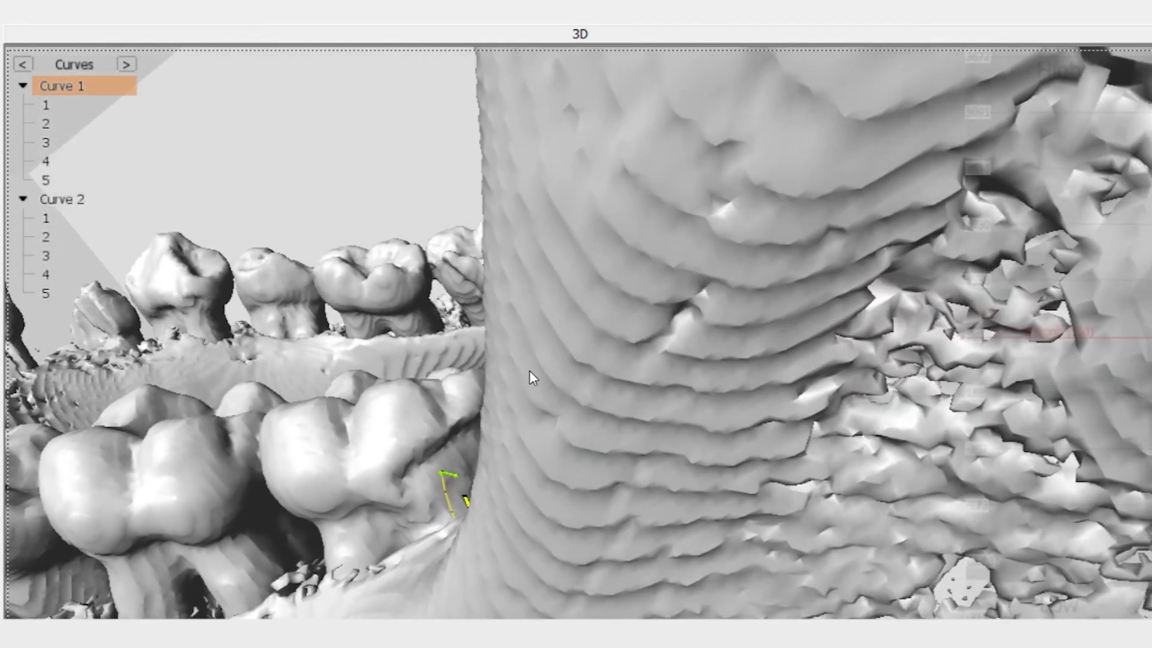
{"action": "left_click", "coordinate": [423, 418]}
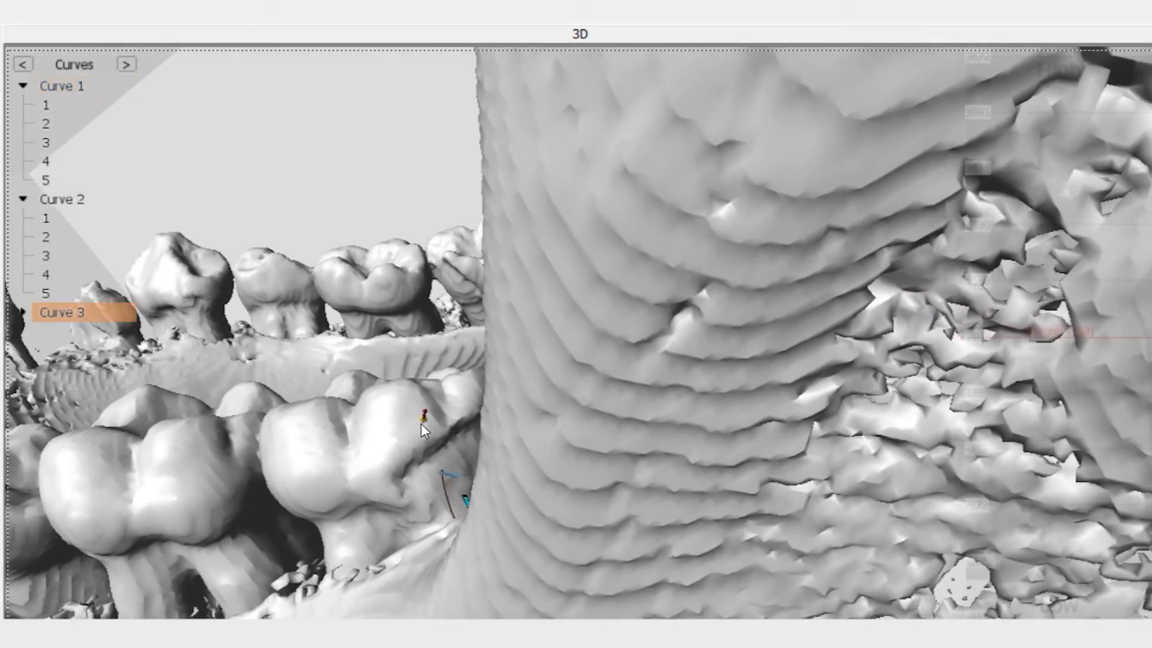
{"action": "left_click", "coordinate": [366, 442]}
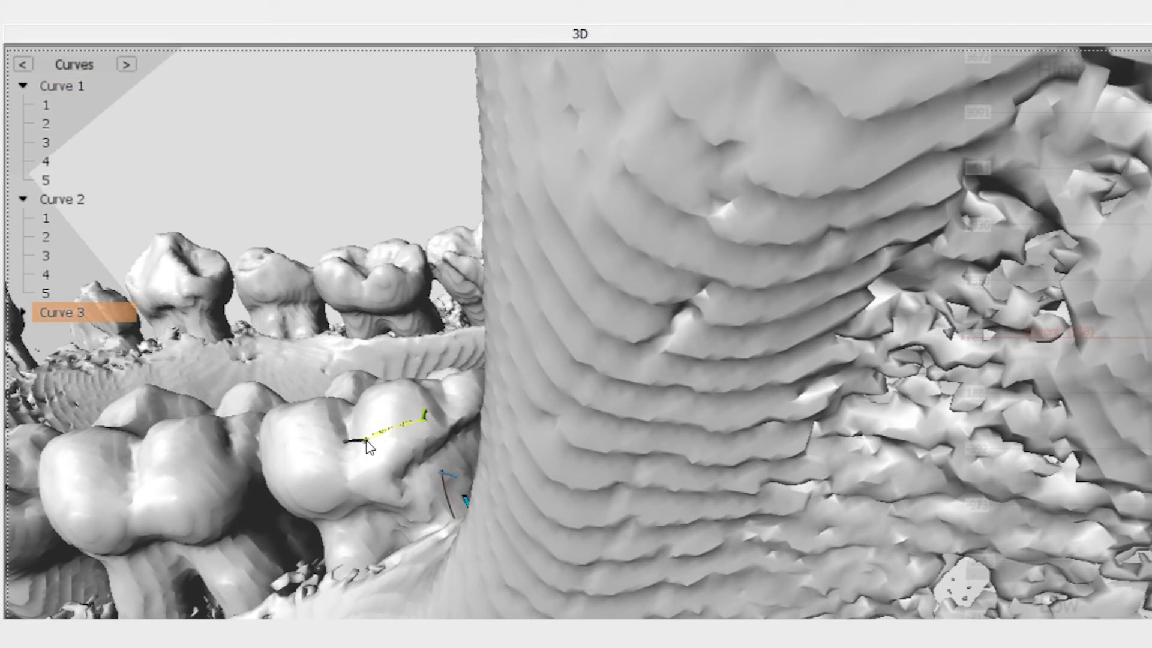
{"action": "left_click", "coordinate": [280, 450]}
Extend Curve 3 with another control point along the outer face towards the front of the molar crown
{"action": "middle_click_drag", "start_coordinate": [340, 491], "coordinate": [509, 513]}
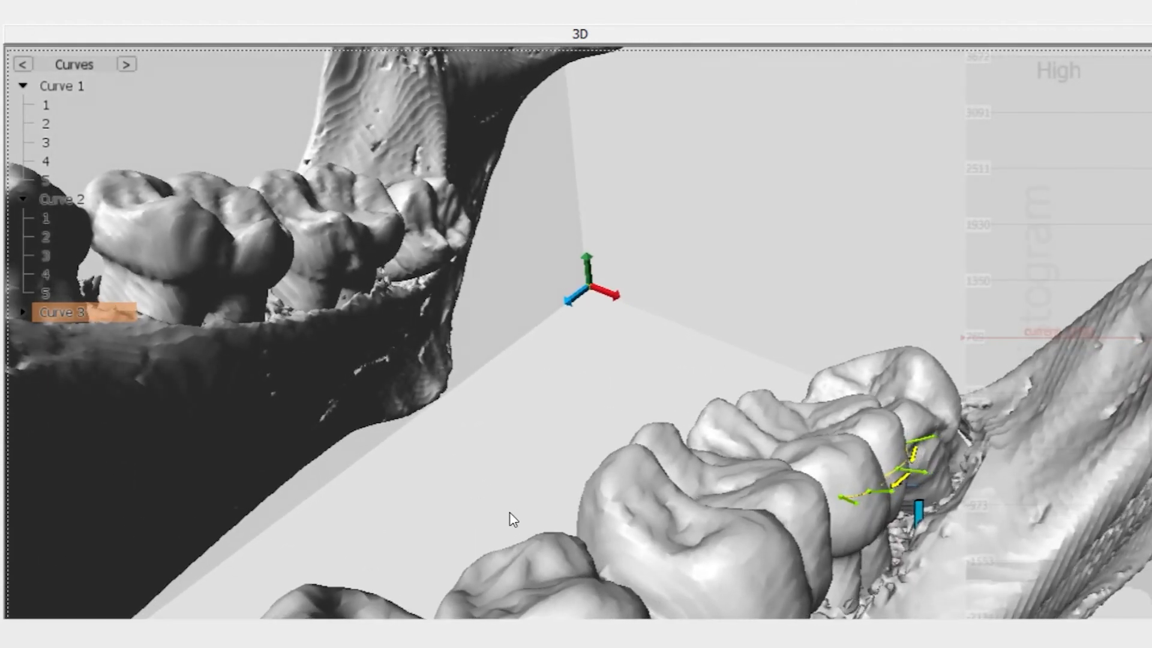
{"action": "scroll", "coordinate": [518, 517], "scroll_direction": "up", "scroll_amount": 5}
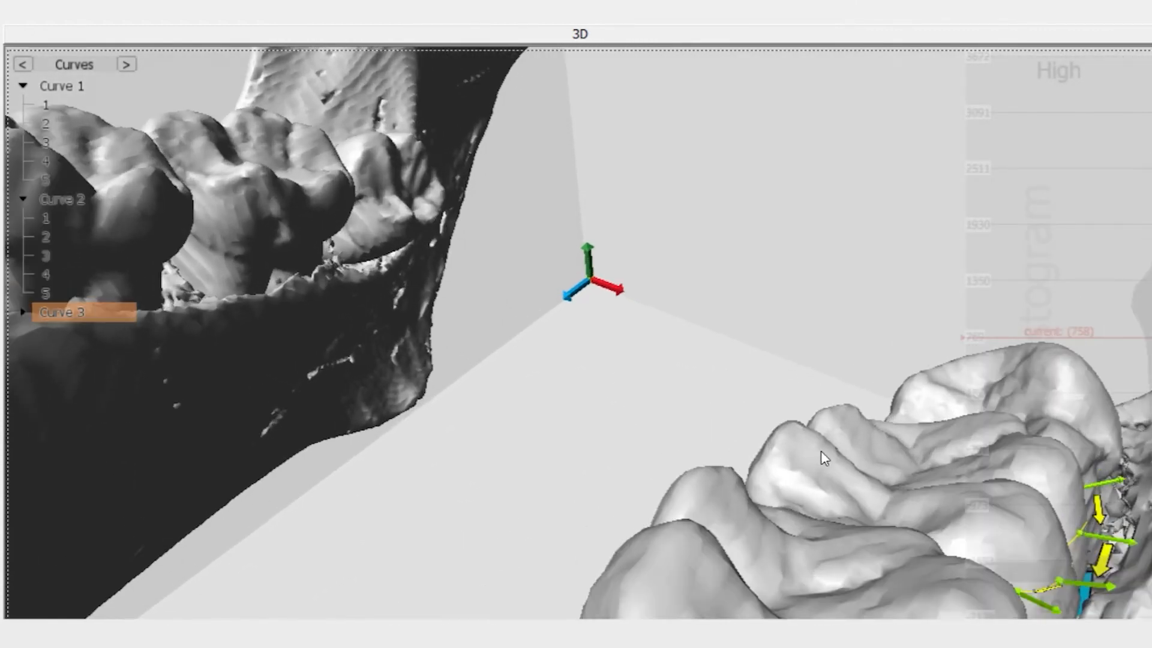
{"action": "middle_click_drag", "start_coordinate": [820, 451], "coordinate": [459, 361]}
{"action": "mouse_move", "coordinate": [771, 495]}
{"action": "middle_mouse_down"}
{"action": "mouse_move", "coordinate": [750, 453]}
{"action": "mouse_move", "coordinate": [765, 482]}
{"action": "middle_mouse_up"}
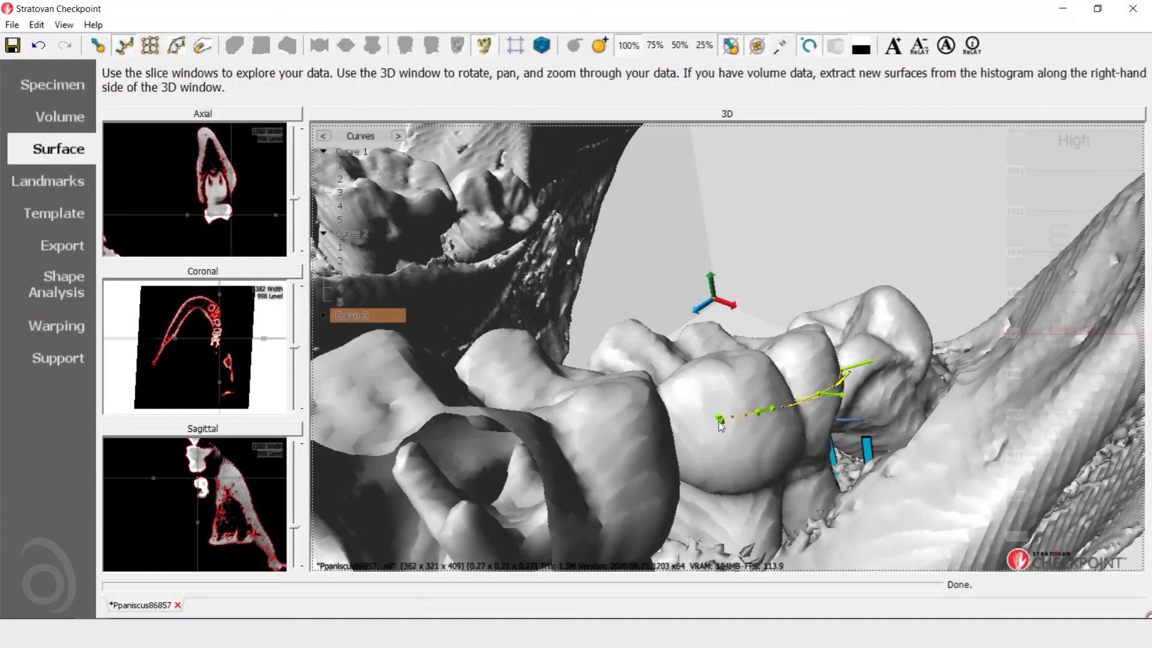
{"action": "left_click", "coordinate": [719, 418]}
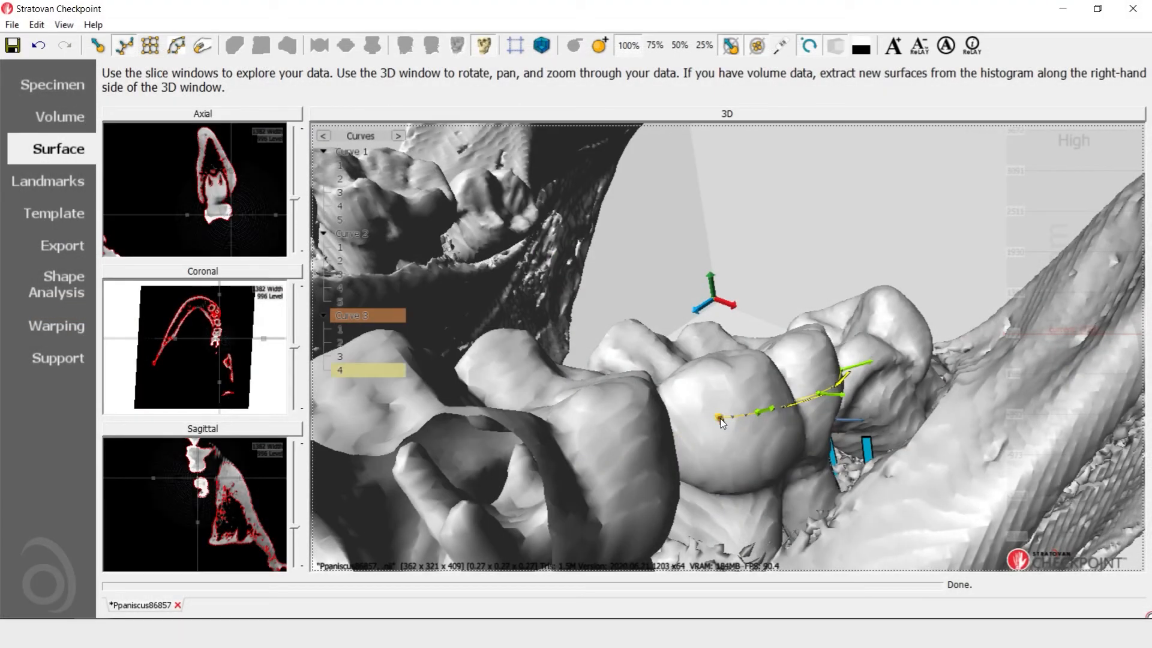
{"action": "left_click", "coordinate": [678, 414]}
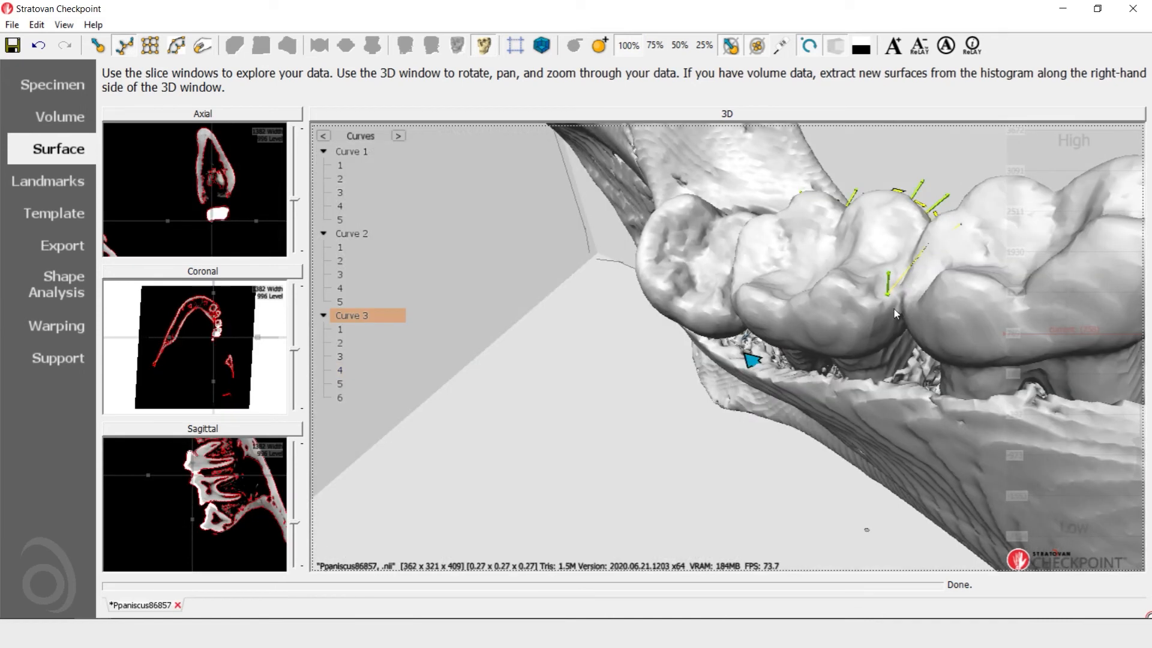
Extend Curve 3 with three more control points along the side of the molar crown and around into the gap beside the adjacent molar
{"action": "left_click", "coordinate": [890, 295]}
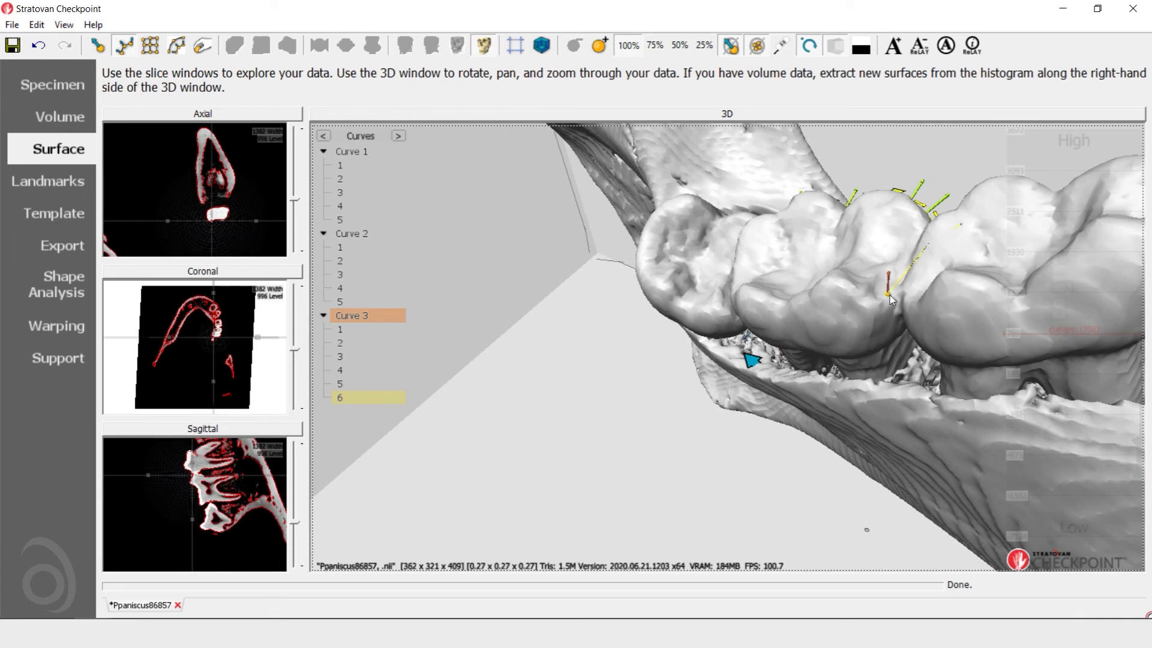
{"action": "left_click", "coordinate": [890, 295]}
{"action": "left_click", "coordinate": [793, 336]}
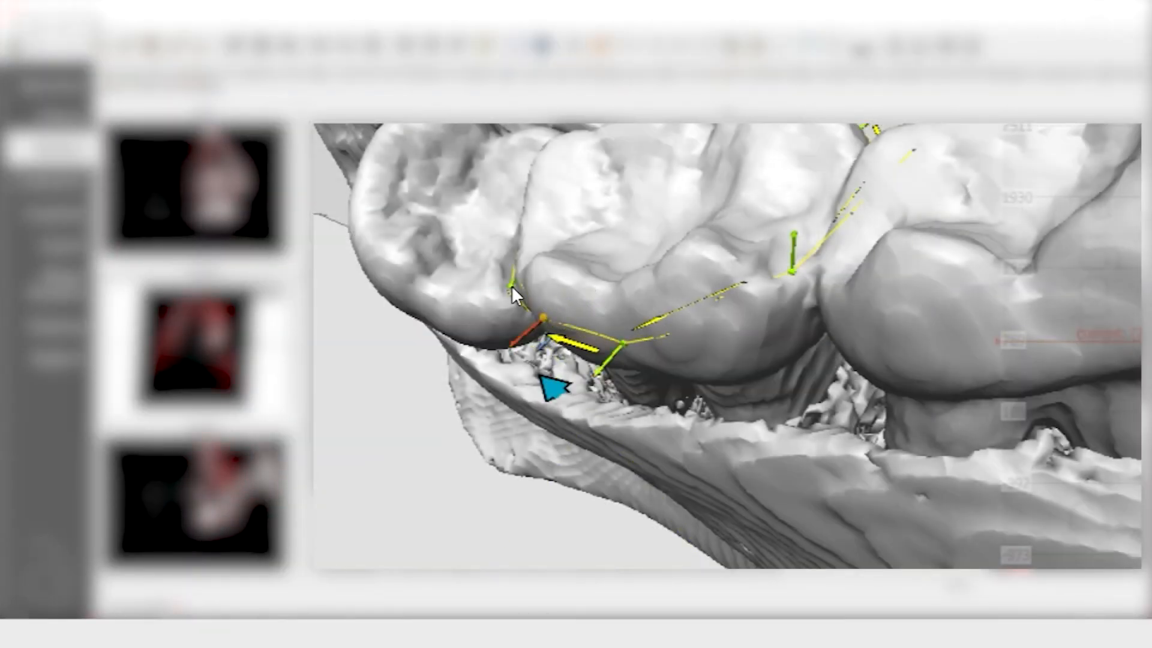
{"action": "left_click", "coordinate": [521, 286]}
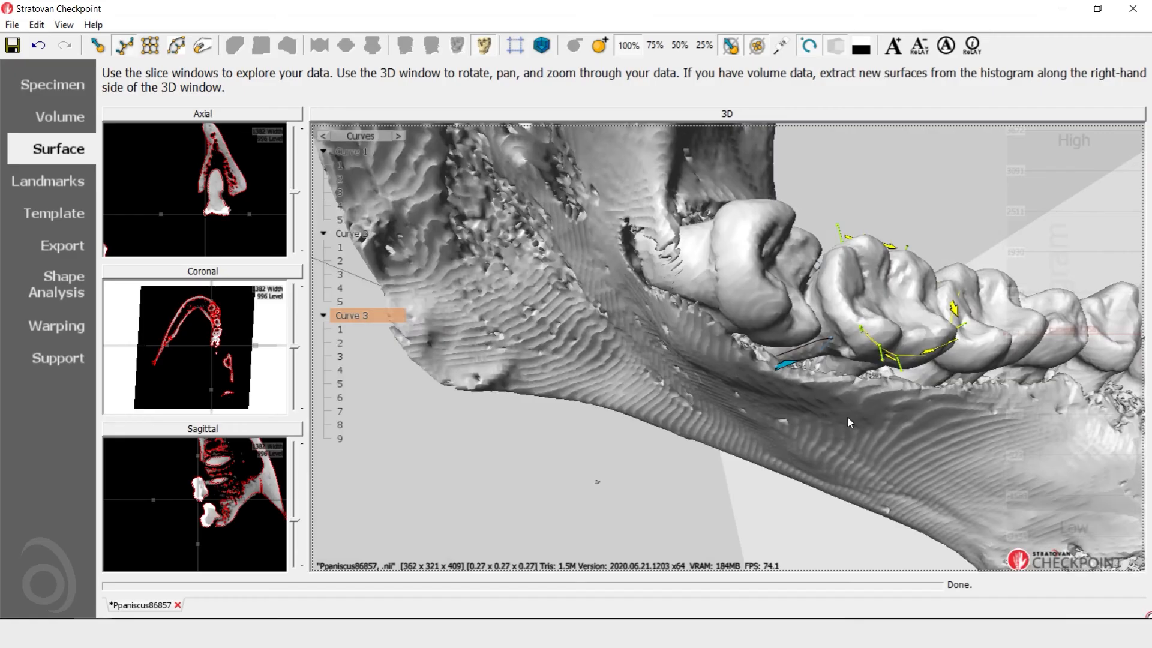
{"action": "scroll", "coordinate": [847, 418], "scroll_direction": "up", "scroll_amount": 5}
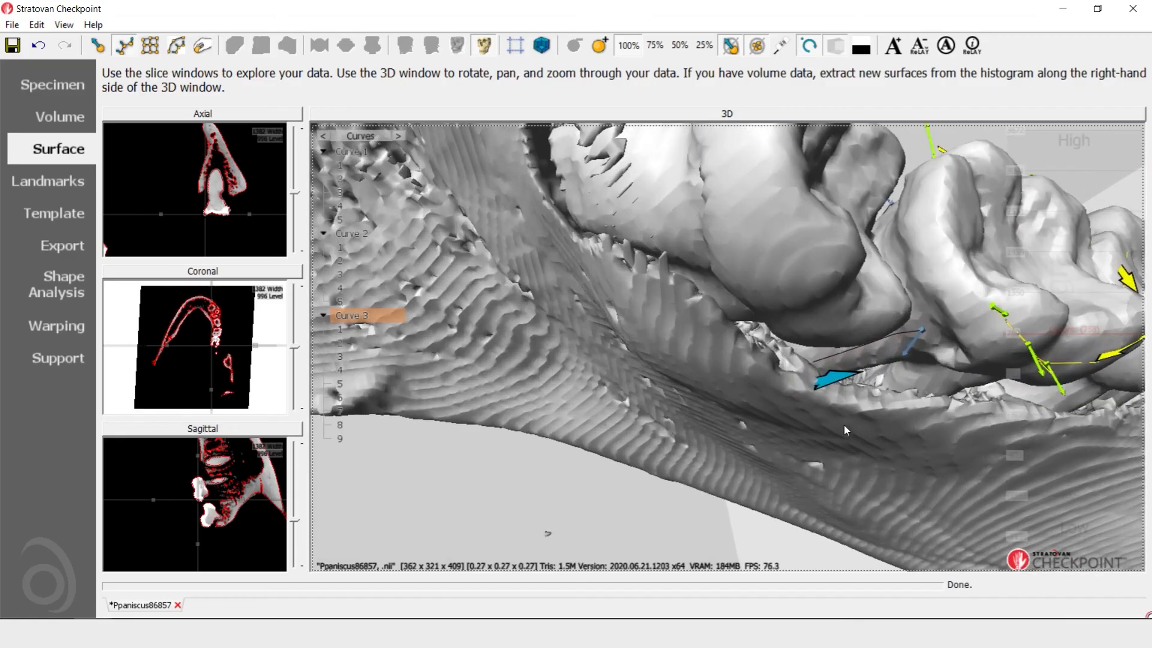
Continue Curve 3 through the gap between the molars up to control point 11 and delete the surplus twelfth point
{"action": "left_click", "coordinate": [995, 309]}
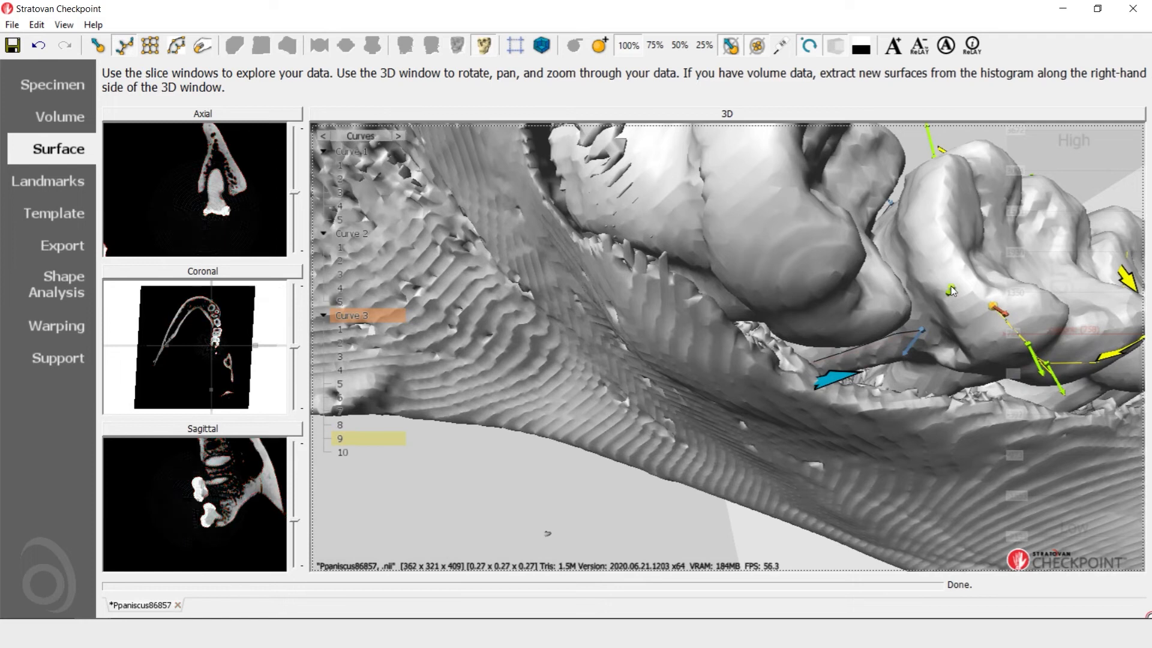
{"action": "left_click", "coordinate": [938, 268]}
{"action": "left_click", "coordinate": [926, 252]}
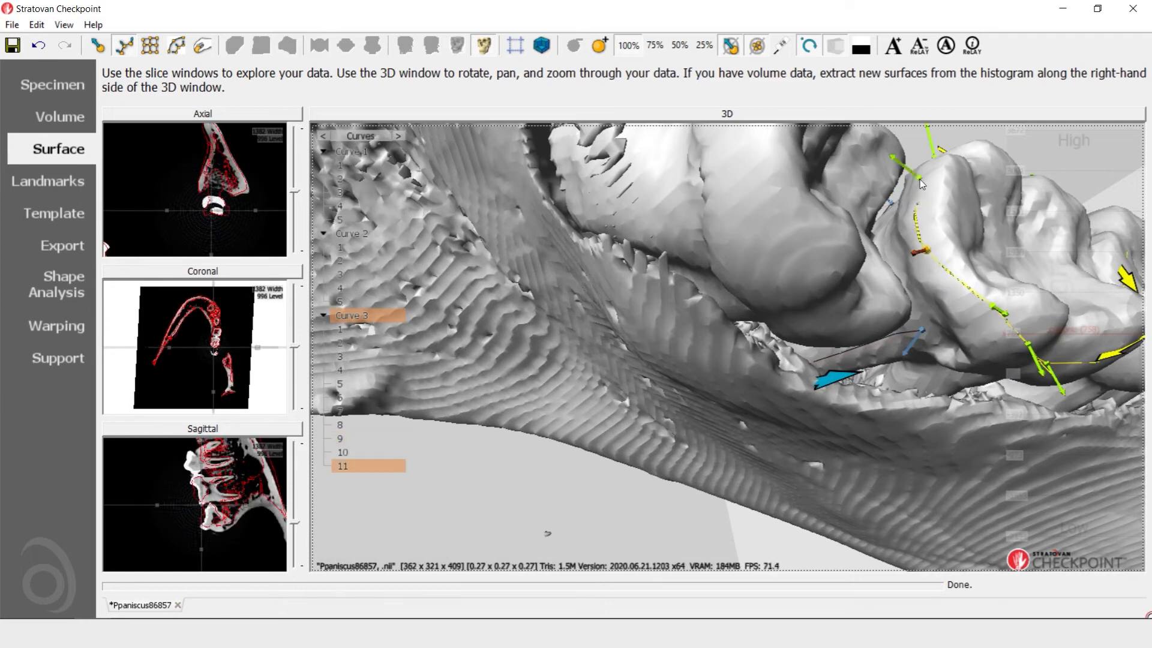
{"action": "left_click", "coordinate": [927, 164]}
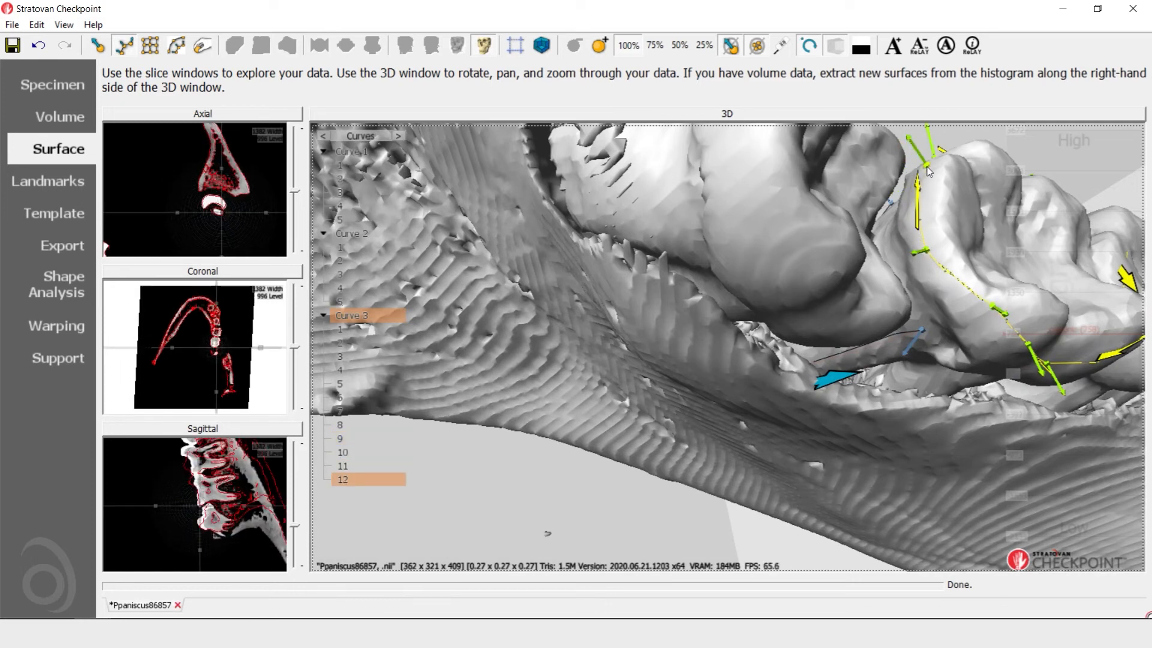
{"action": "key", "text": "Delete"}
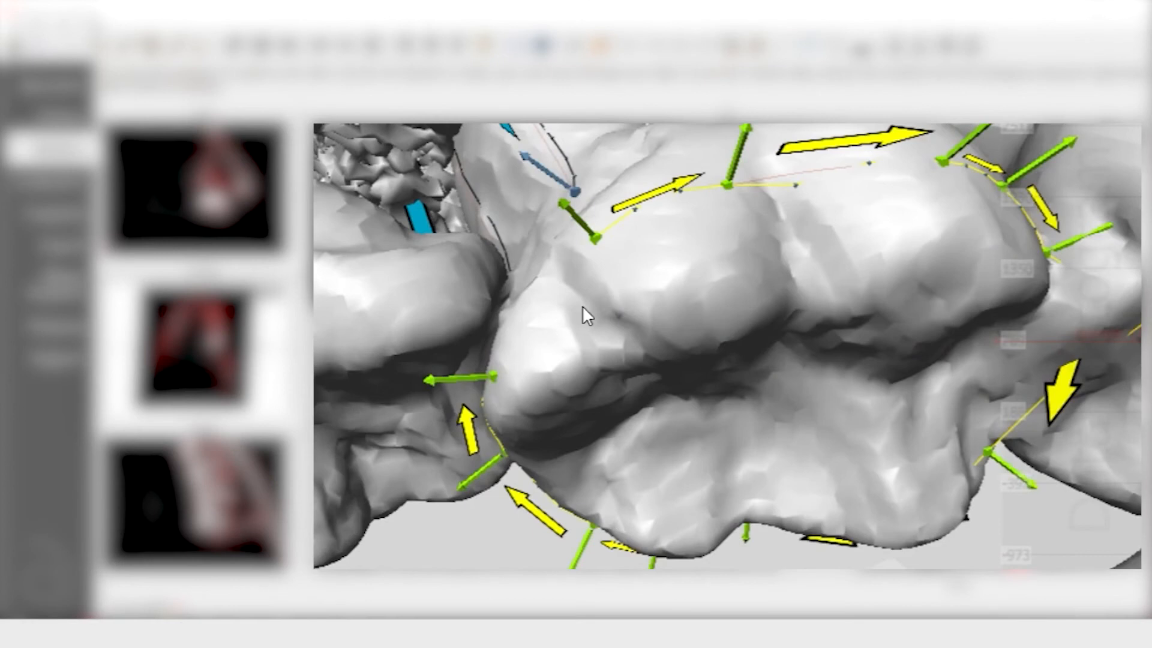
Combine control points 1 and 11 of Curve 3 to close the curve into a loop around the molar crown
{"action": "right_click_drag", "start_coordinate": [582, 306], "coordinate": [635, 292]}
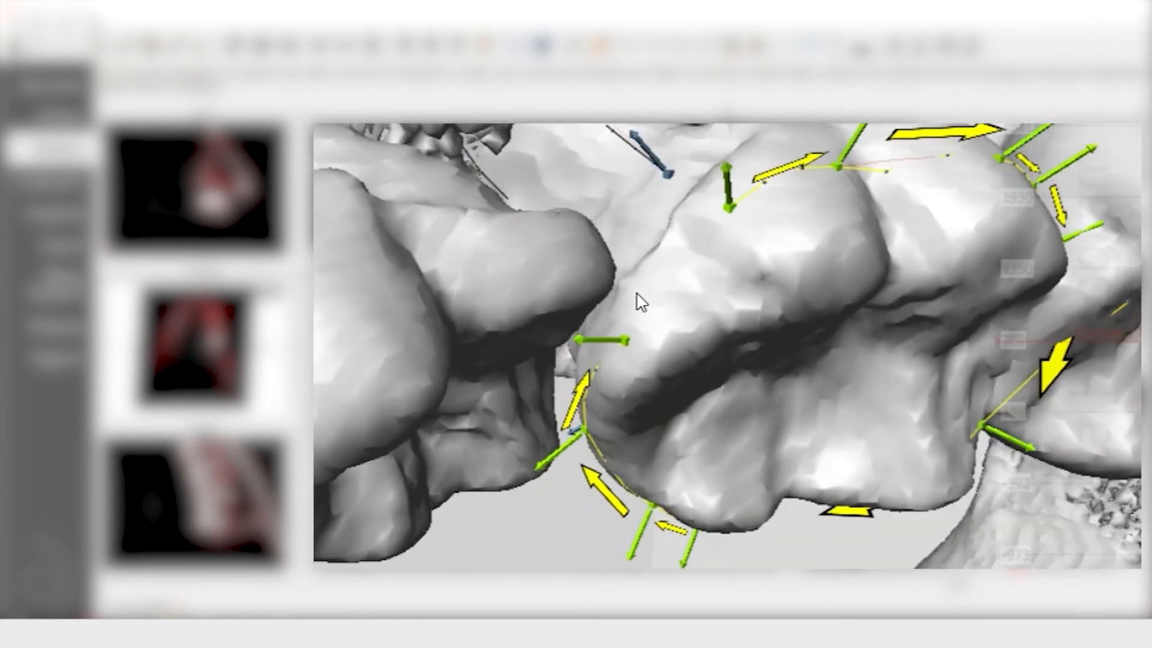
{"action": "left_click", "coordinate": [728, 209]}
{"action": "left_click", "coordinate": [620, 338]}
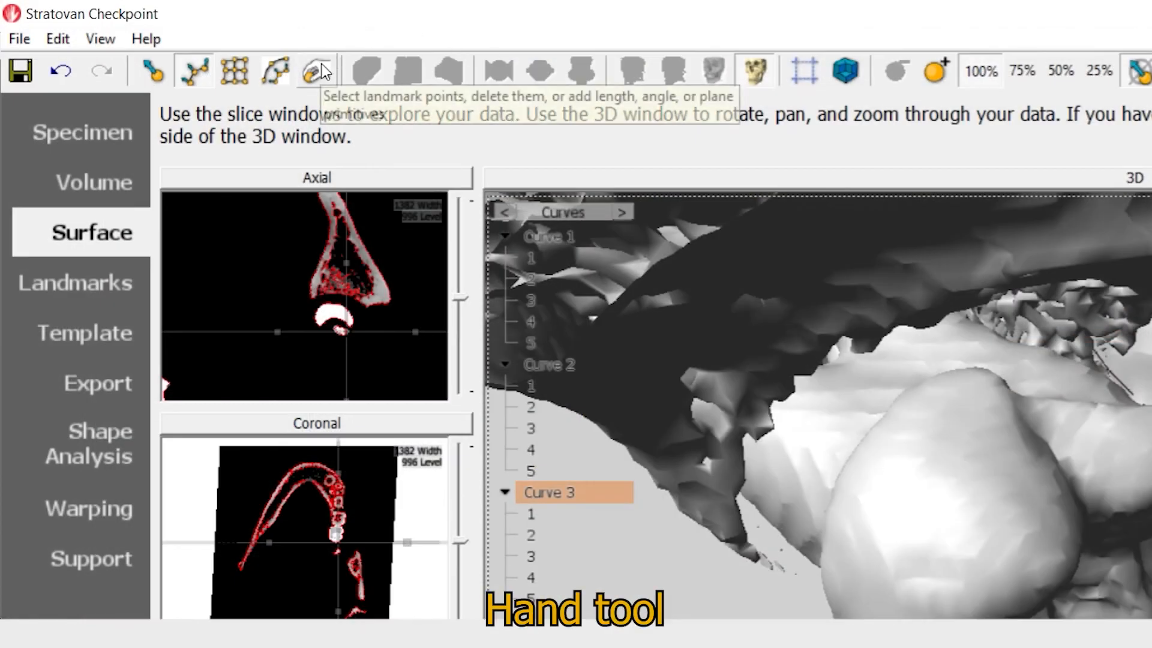
{"action": "left_click", "coordinate": [316, 71]}
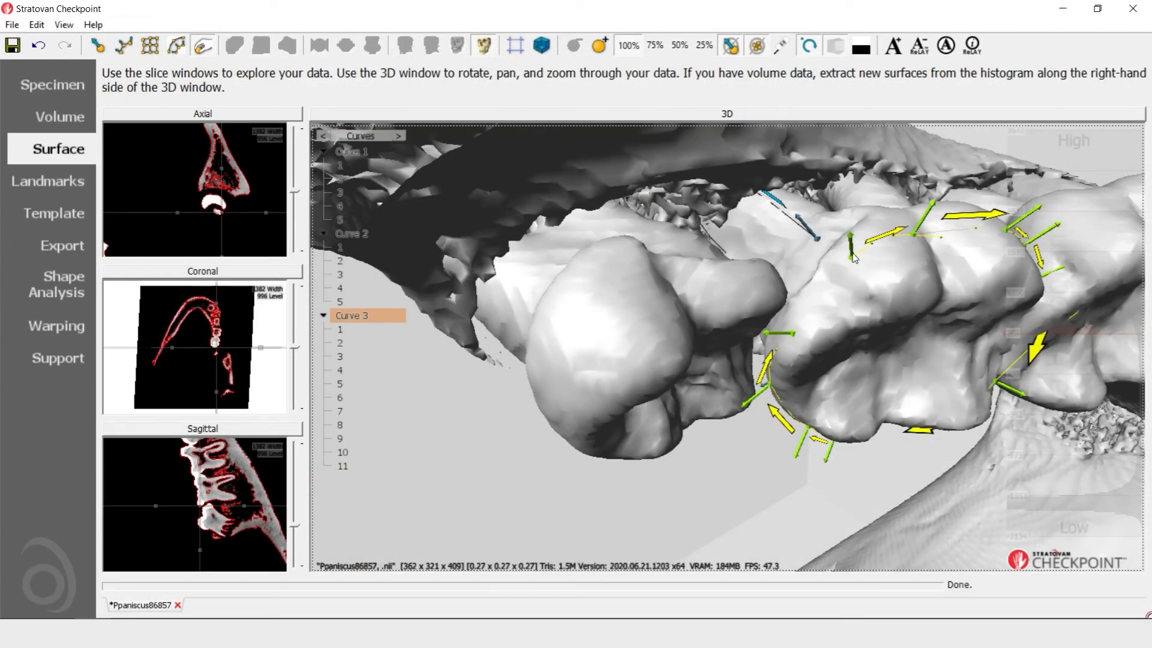
{"action": "left_click", "coordinate": [853, 259]}
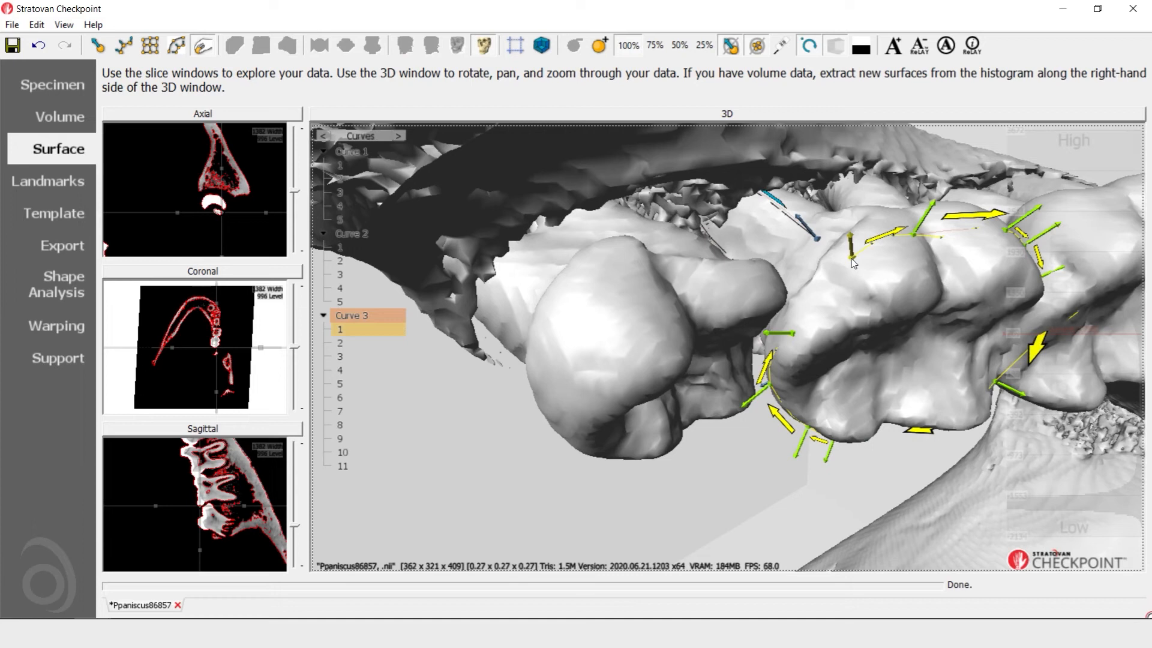
{"action": "left_click", "coordinate": [792, 334], "text": "ctrl"}
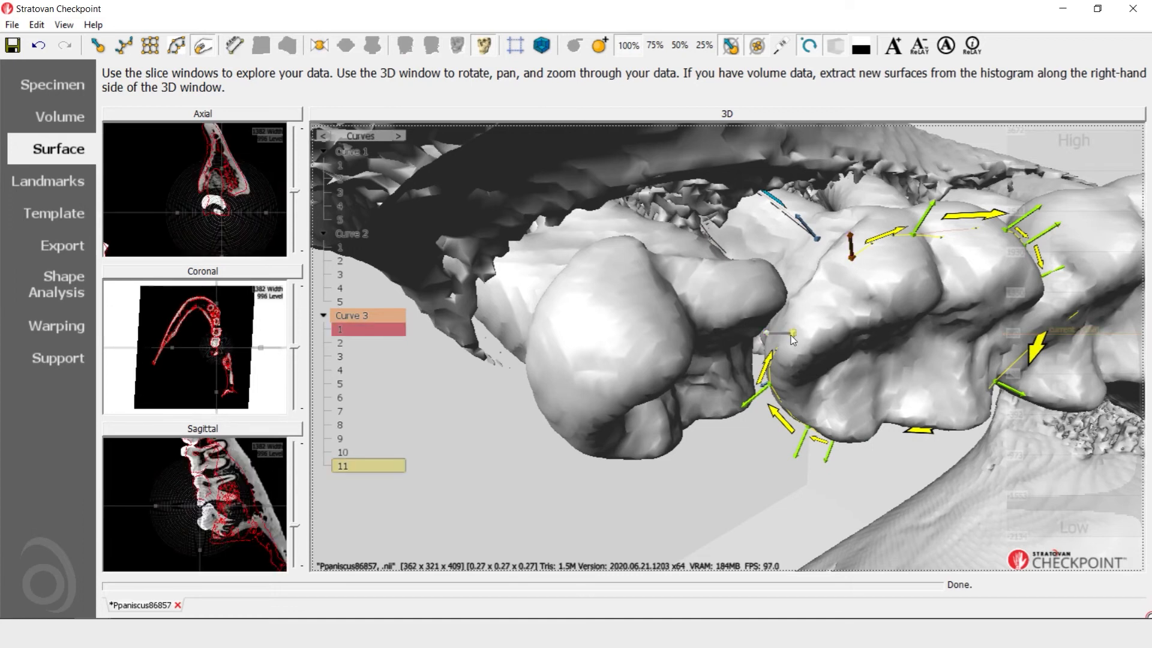
{"action": "left_click", "coordinate": [318, 45]}
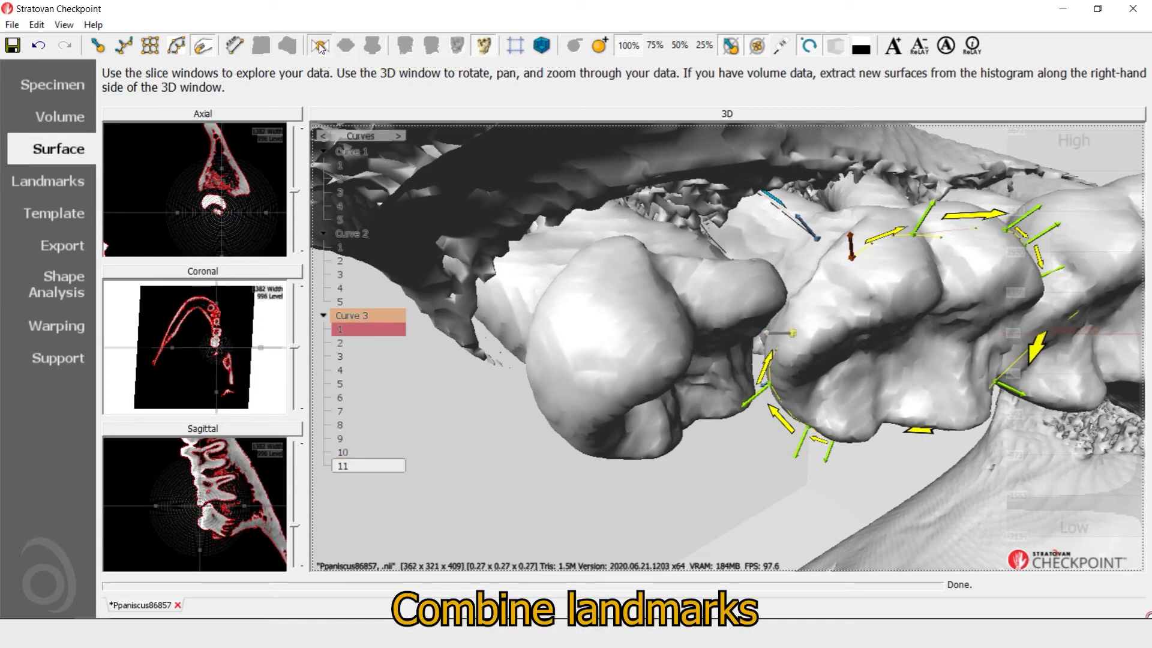
Move control points 9, 8 and 6 of Curve 3 lower on the crown so the loop follows its lower edge
{"action": "left_click_drag", "start_coordinate": [832, 340], "coordinate": [821, 286]}
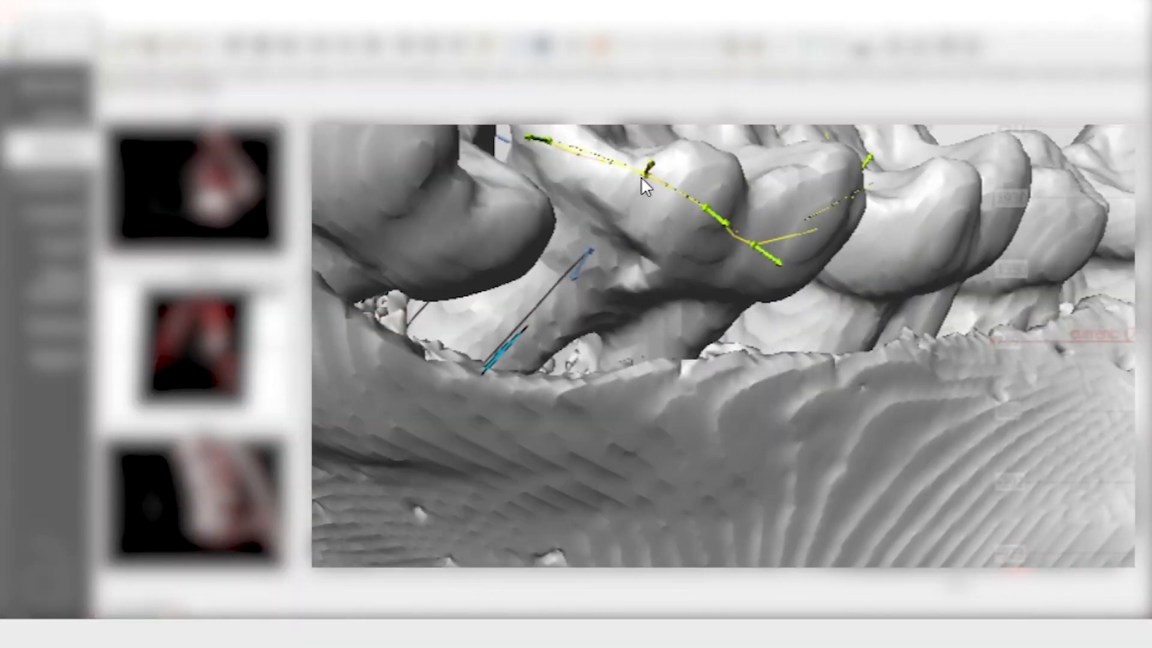
{"action": "left_click_drag", "start_coordinate": [640, 176], "coordinate": [628, 199]}
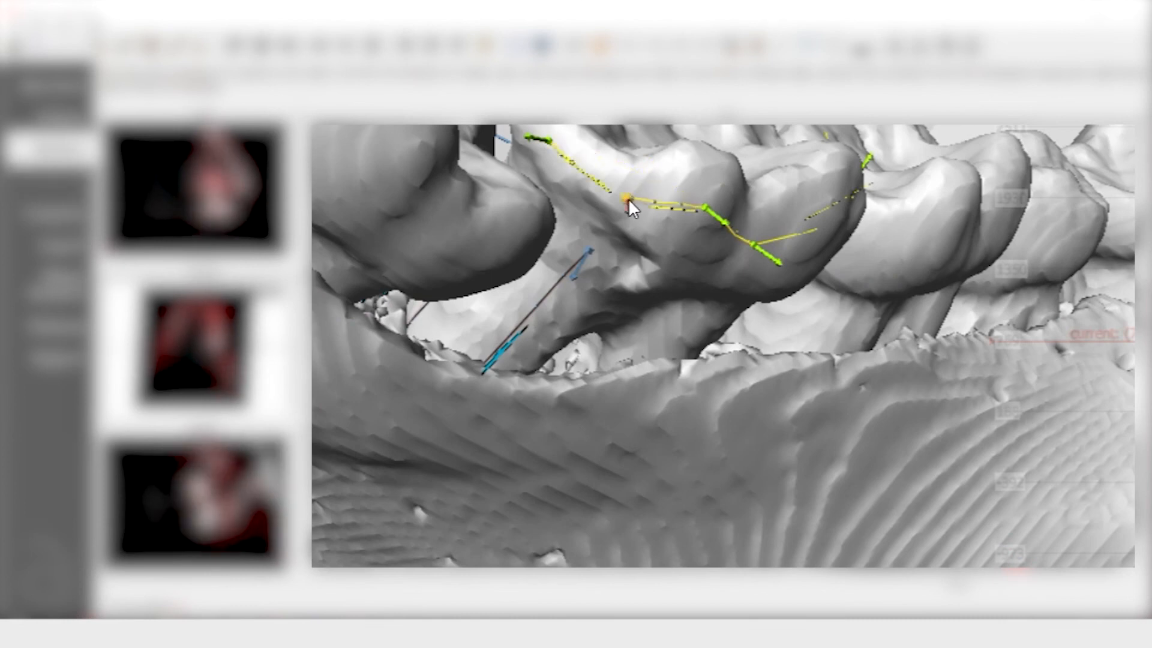
{"action": "left_click_drag", "start_coordinate": [707, 210], "coordinate": [703, 226]}
{"action": "left_click_drag", "start_coordinate": [1013, 240], "coordinate": [887, 199]}
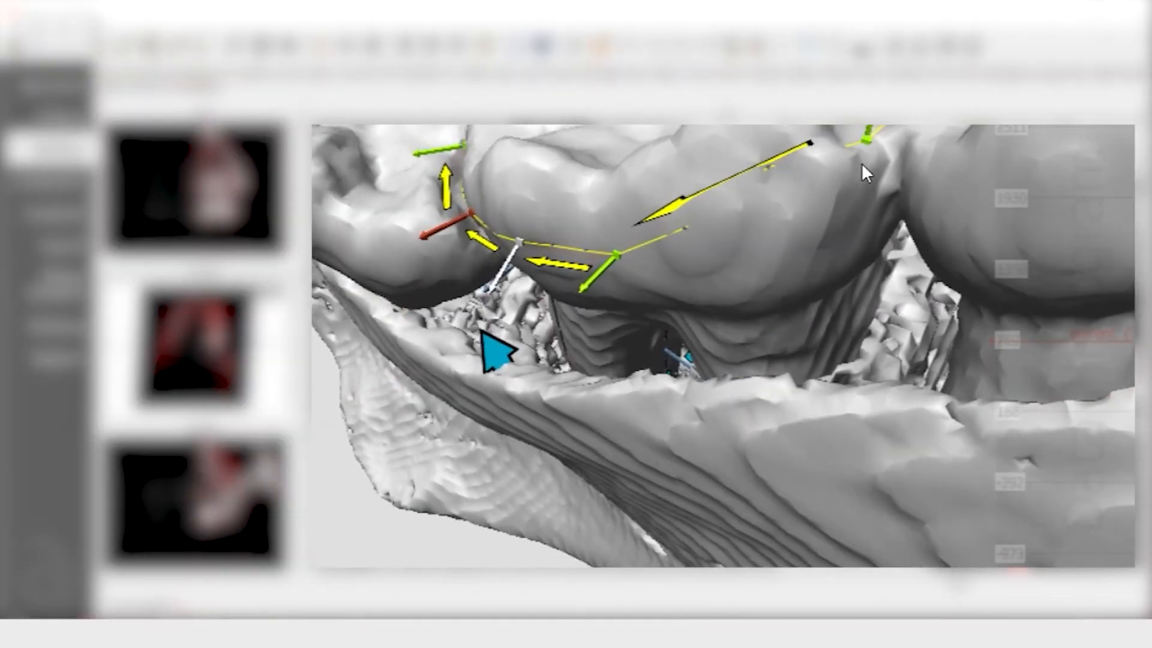
{"action": "left_click_drag", "start_coordinate": [874, 138], "coordinate": [869, 198]}
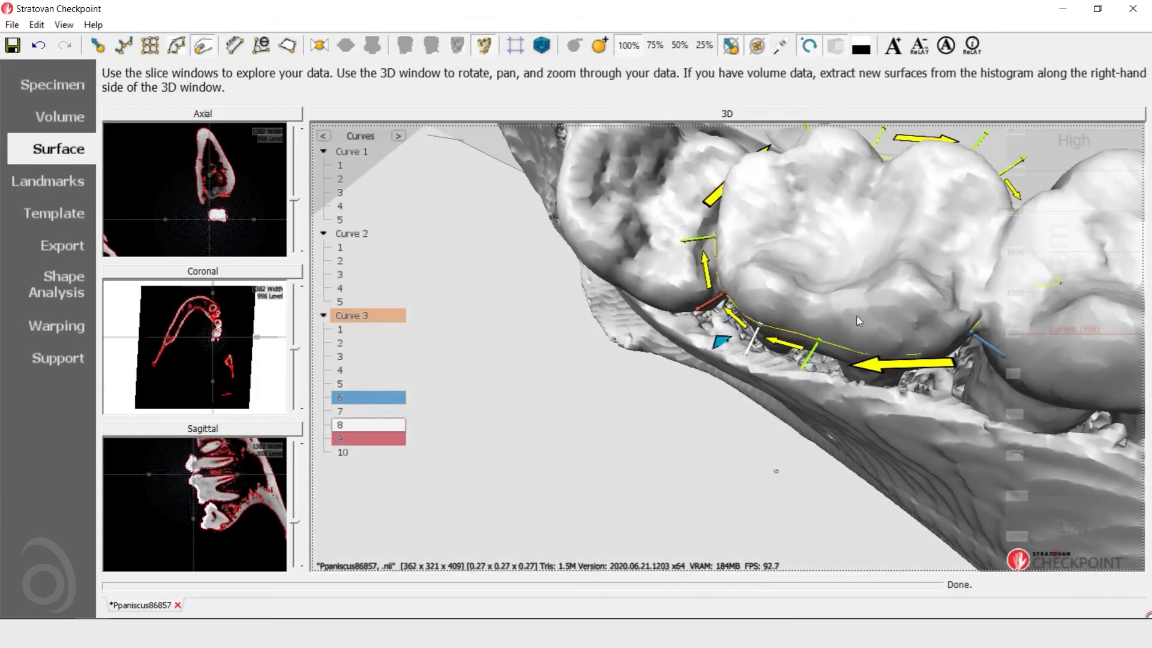
{"action": "left_click_drag", "start_coordinate": [818, 338], "coordinate": [822, 391]}
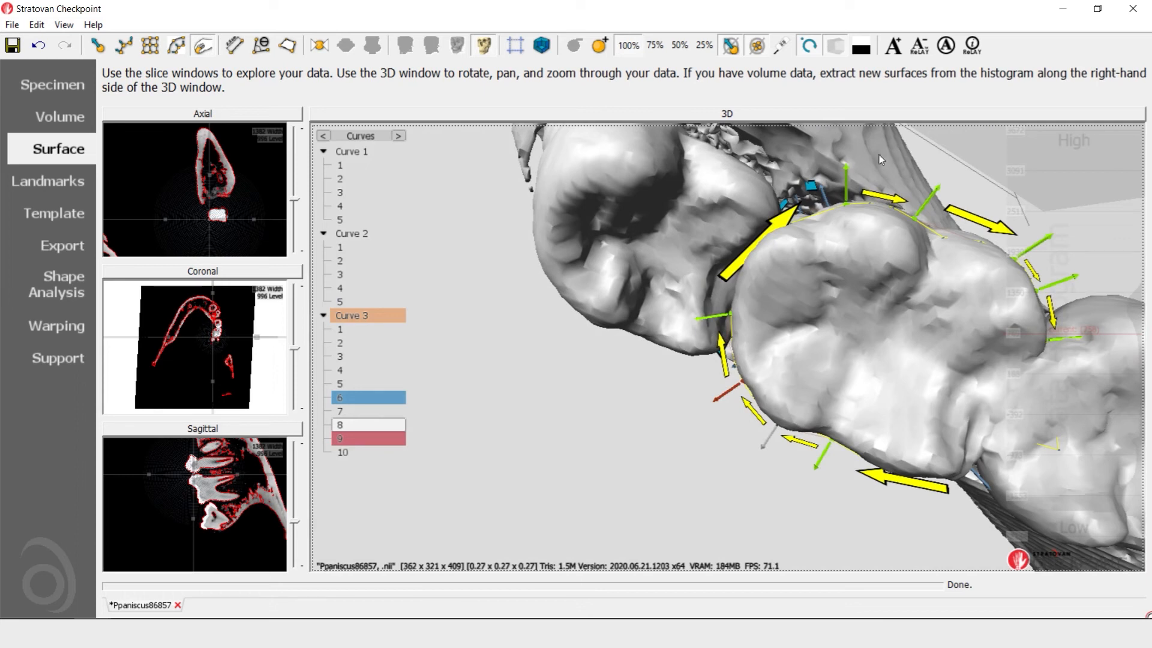
In the landmark information, set Curve 3's semi-landmark density to 41 and inspect the point spacing along the closed loop
{"action": "left_click", "coordinate": [55, 182]}
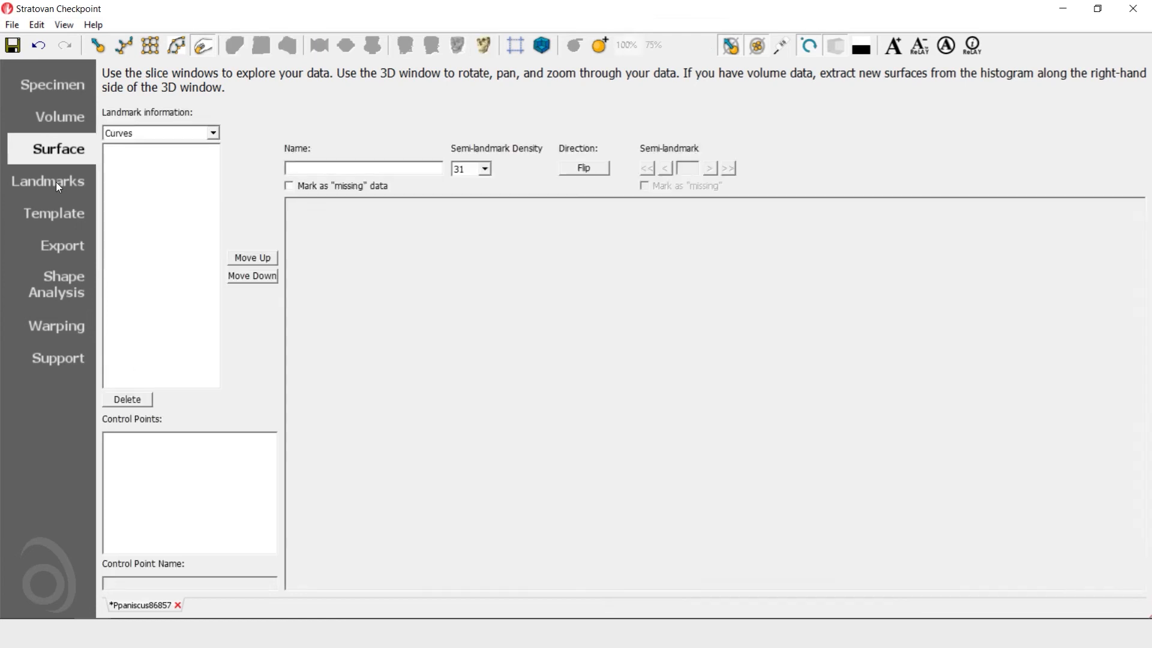
{"action": "left_click", "coordinate": [162, 173]}
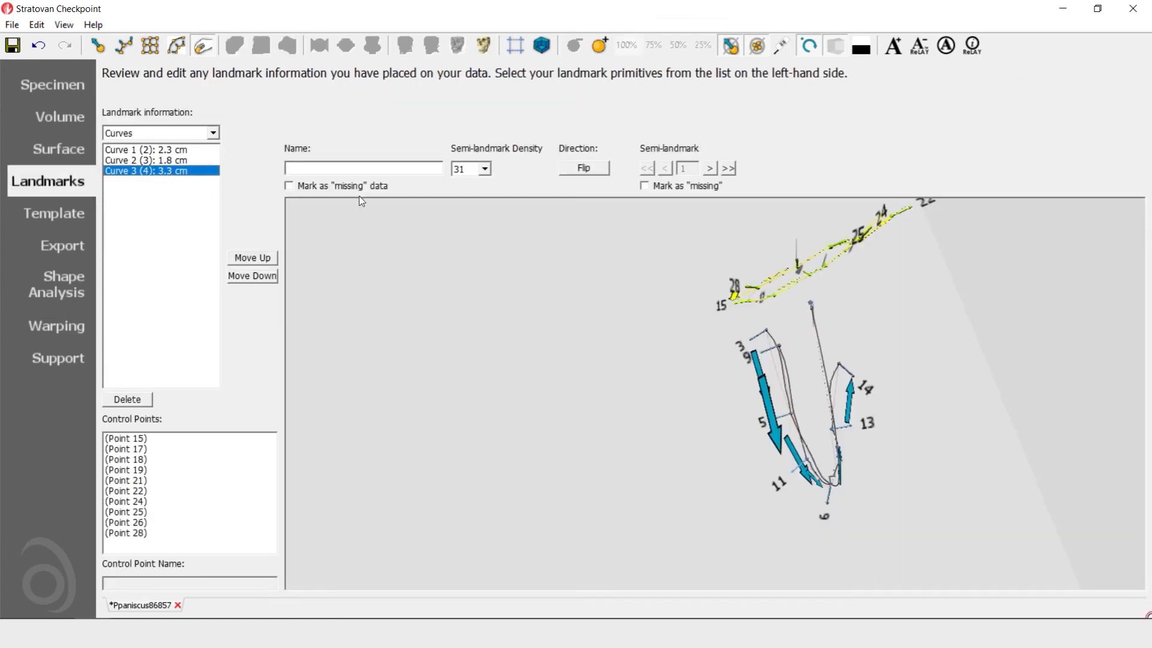
{"action": "left_click_drag", "start_coordinate": [607, 346], "coordinate": [680, 368]}
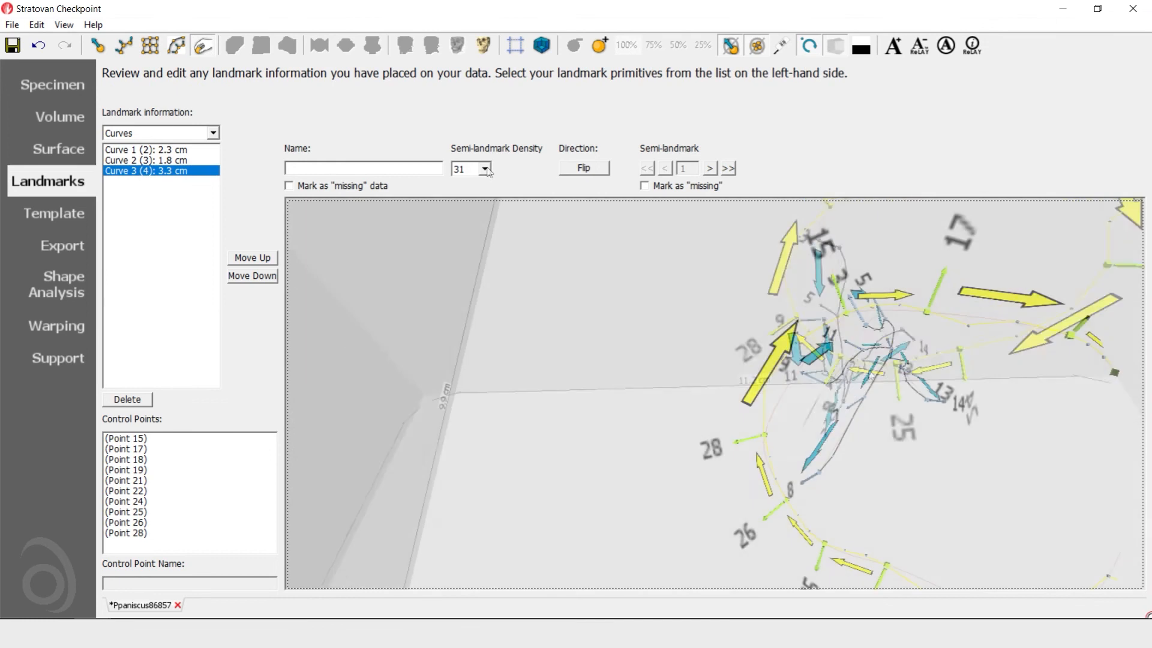
{"action": "left_click", "coordinate": [485, 169]}
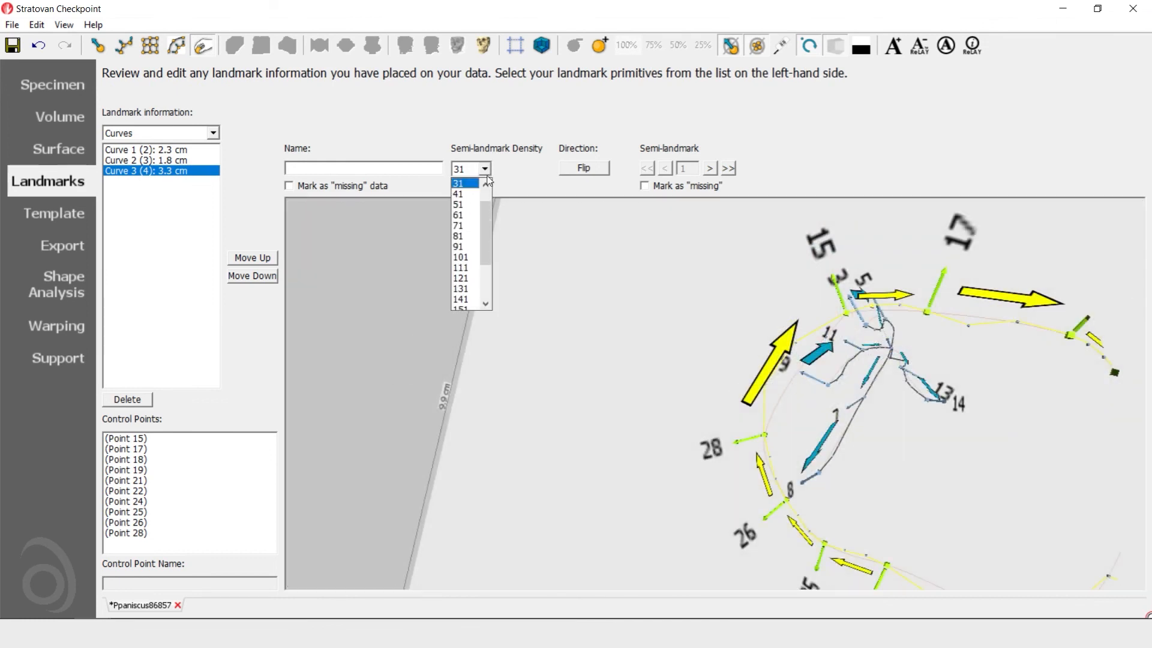
{"action": "left_click", "coordinate": [465, 187]}
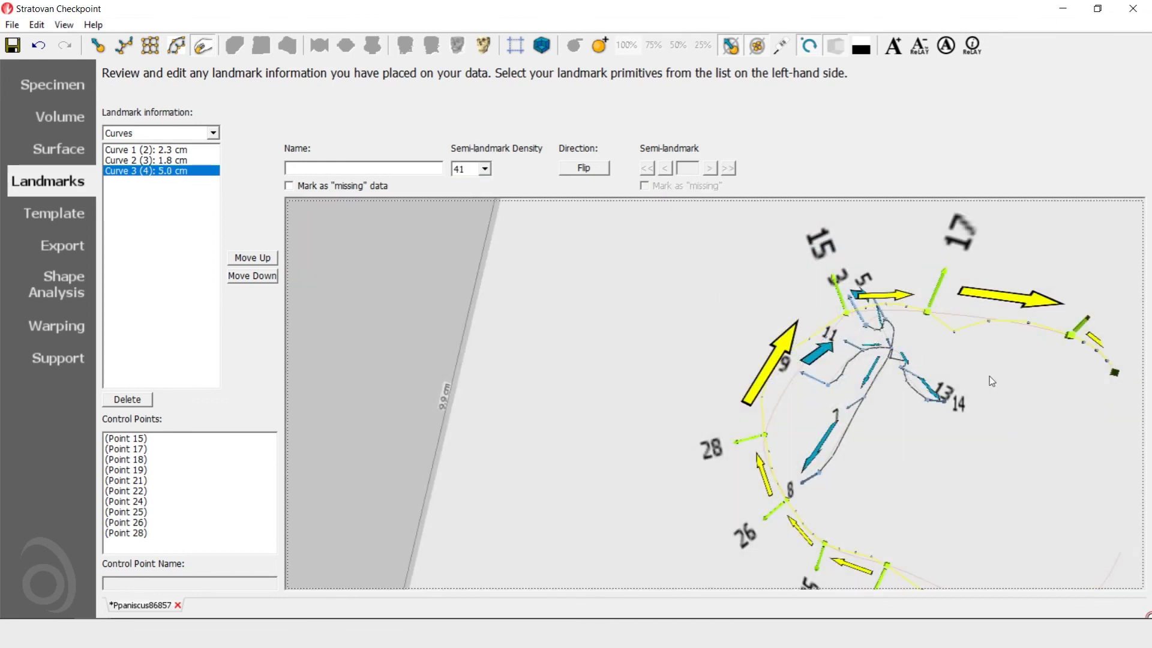
{"action": "left_click_drag", "start_coordinate": [989, 376], "coordinate": [922, 392]}
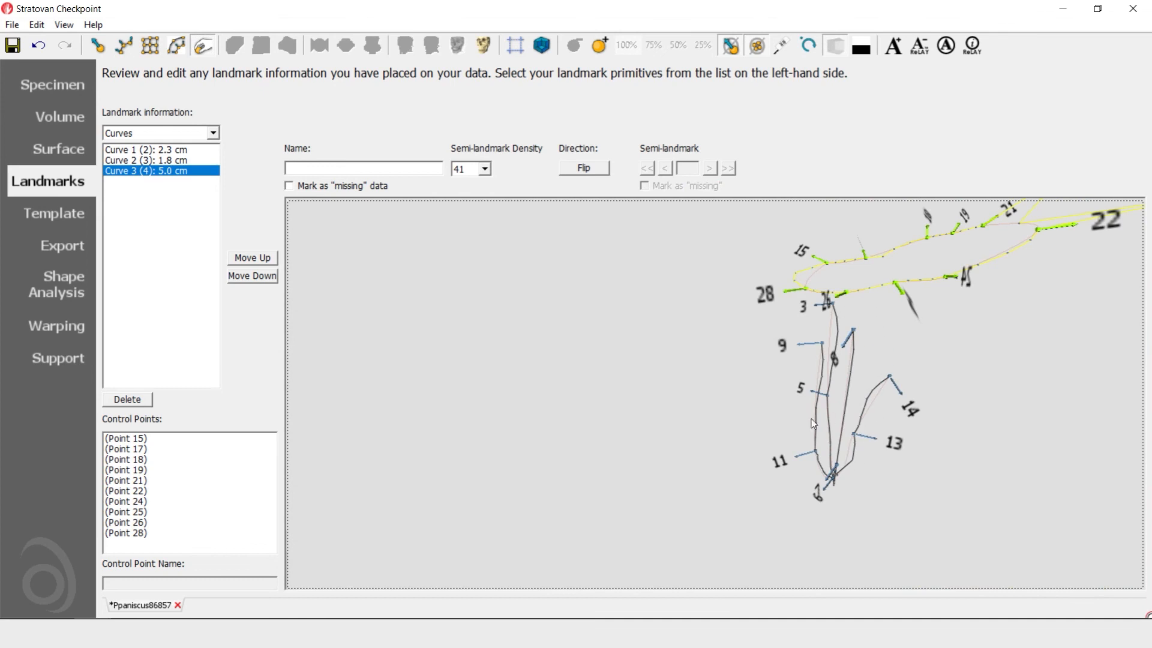
{"action": "left_click_drag", "start_coordinate": [972, 272], "coordinate": [971, 322]}
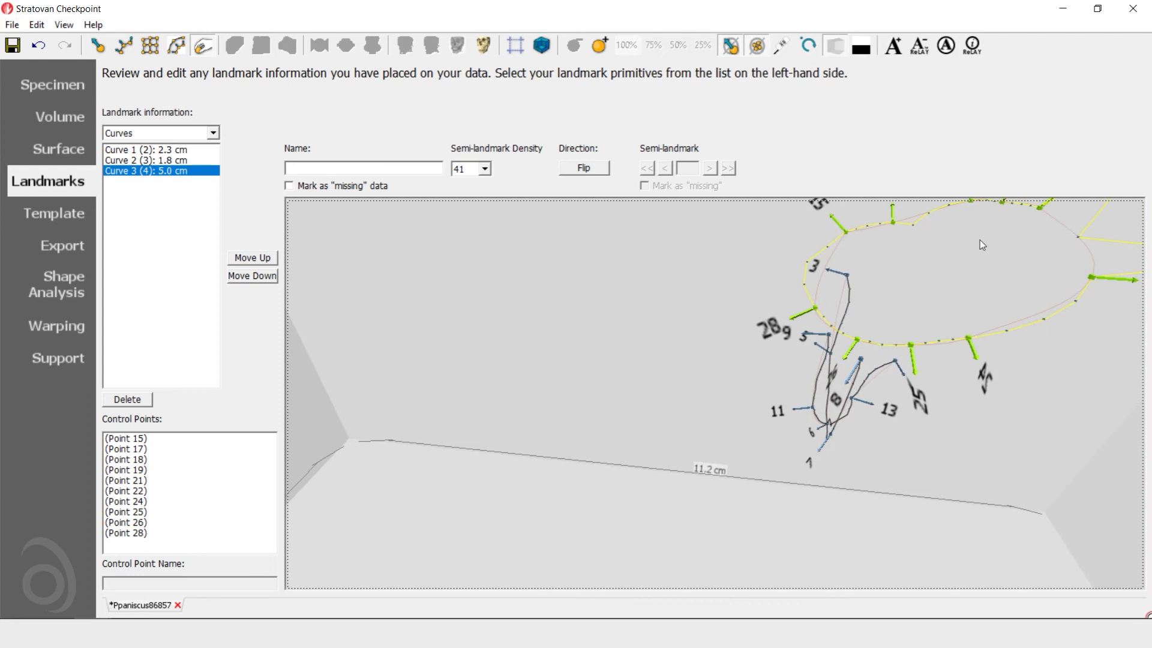
{"action": "left_click_drag", "start_coordinate": [981, 472], "coordinate": [983, 421]}
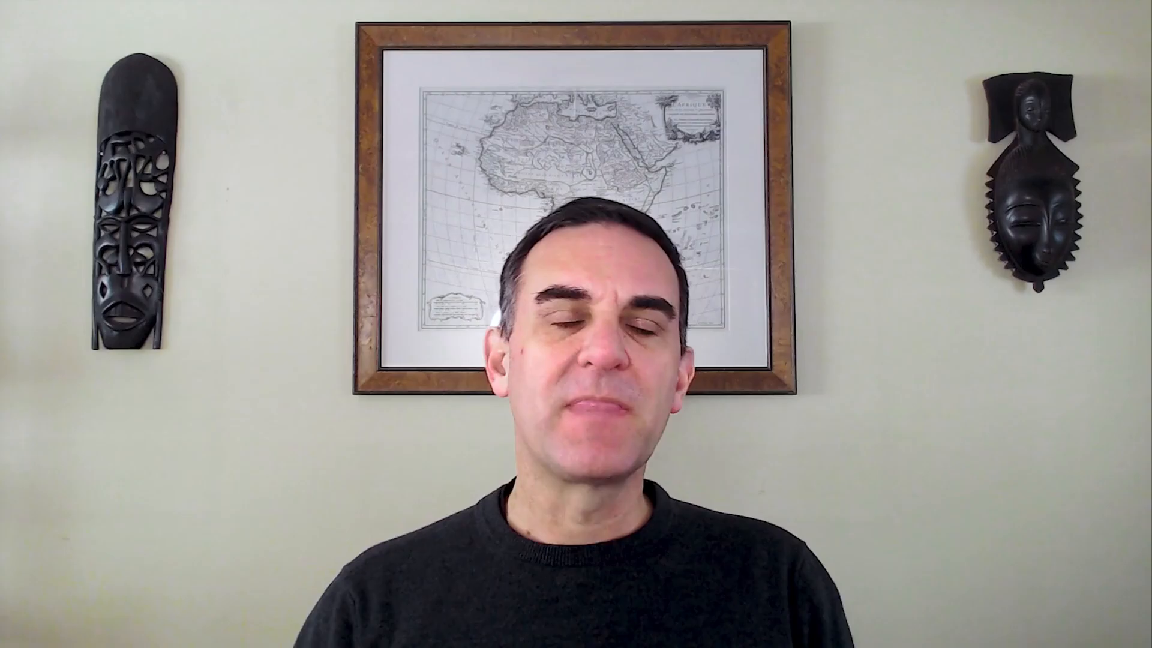